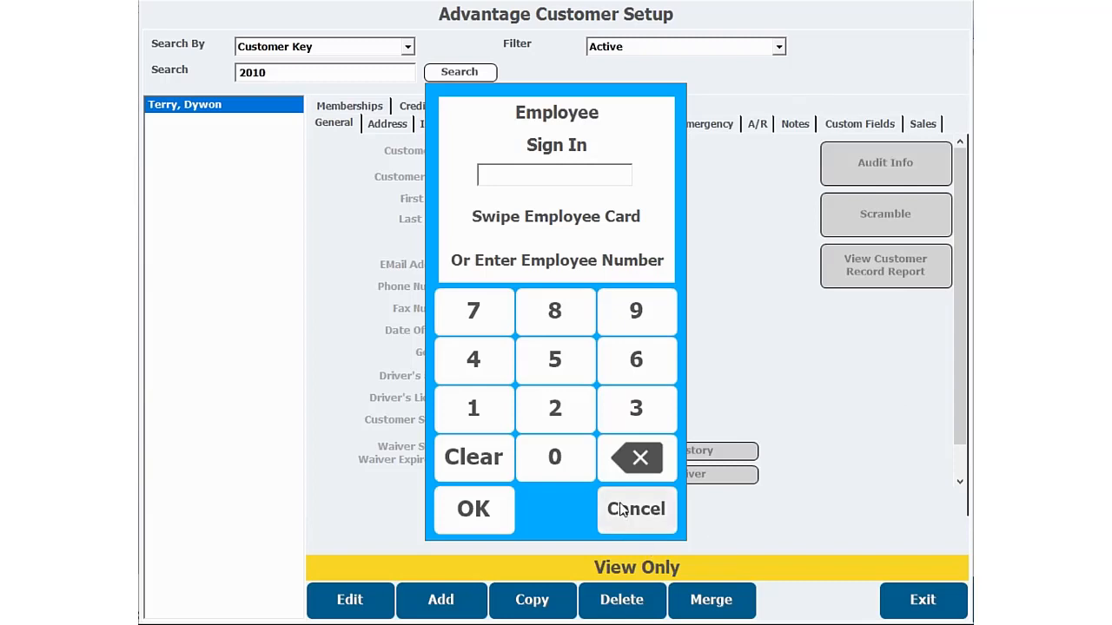
# - Sign in with the employee number and the account password
pyautogui.write('619')
pyautogui.press('Return')
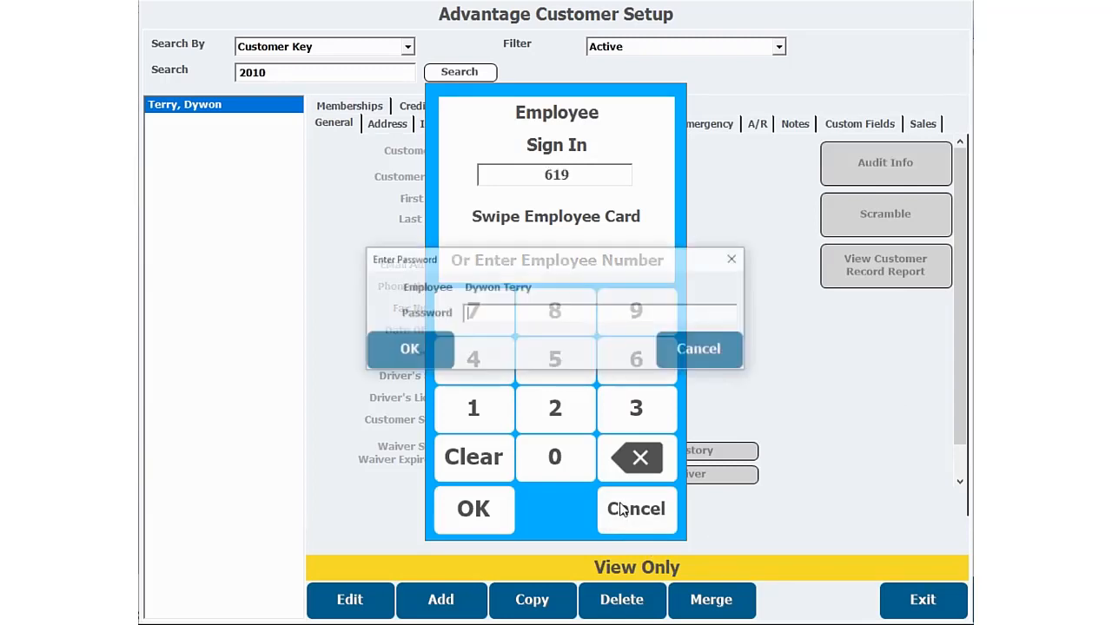
pyautogui.write('****')
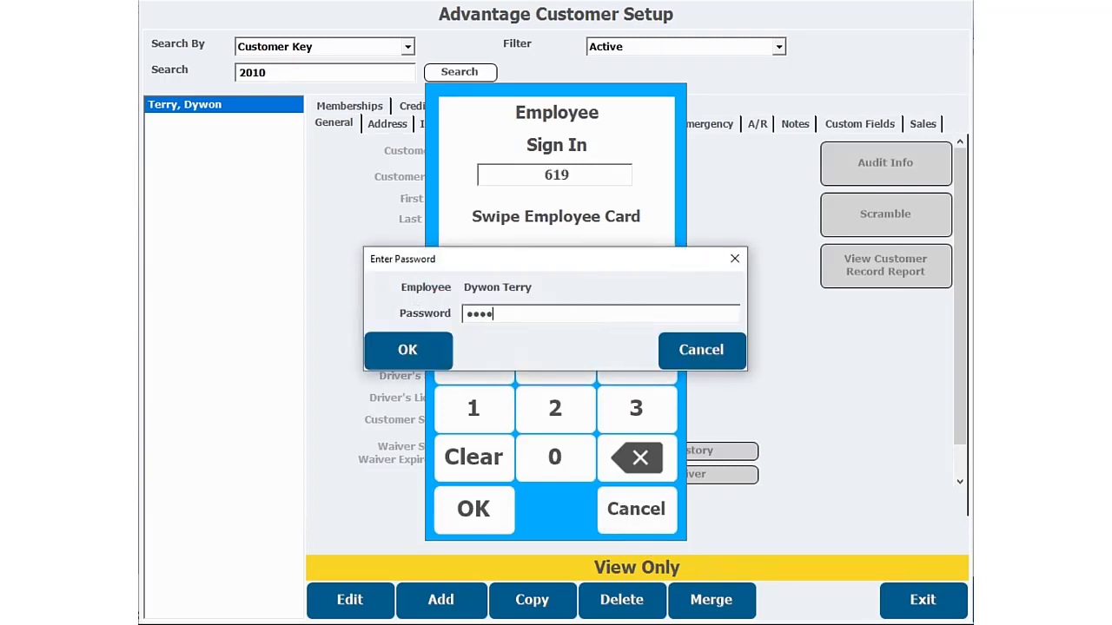
pyautogui.write('*******')
pyautogui.press('Return')
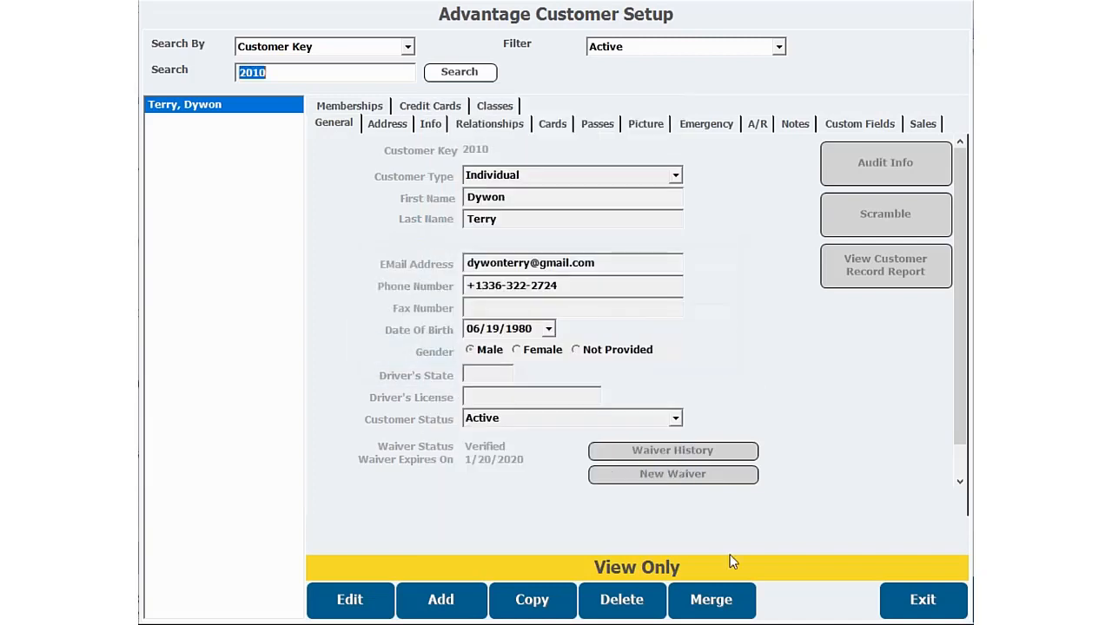
# - Leave the customer setup and open Item Maintenance in the inventory section
pyautogui.click(921, 599)
pyautogui.click(118, 135)
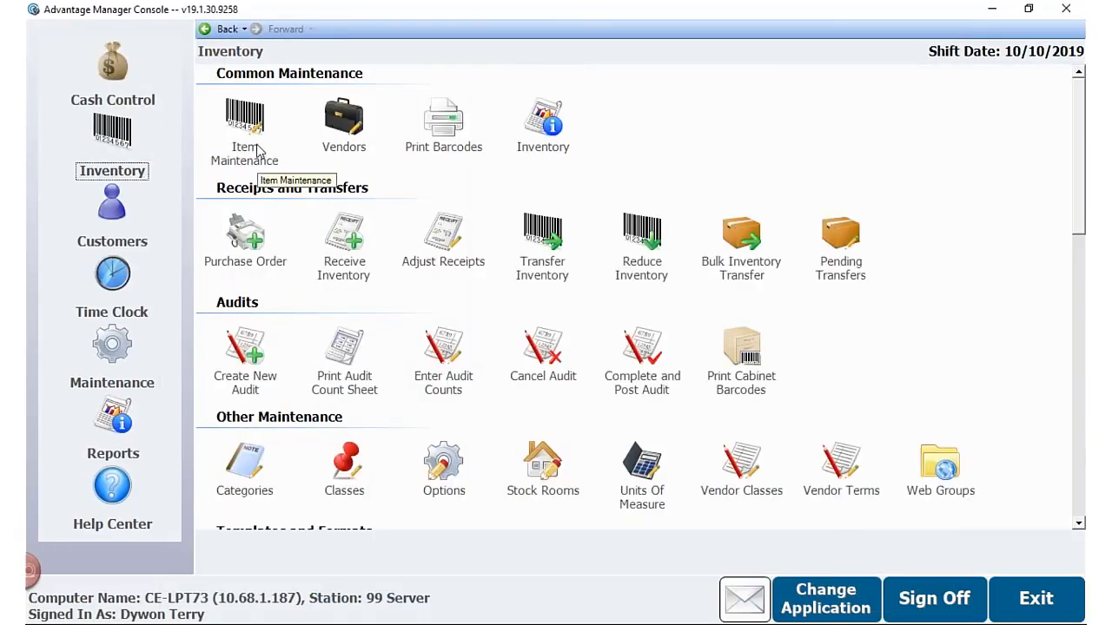
pyautogui.click(250, 130)
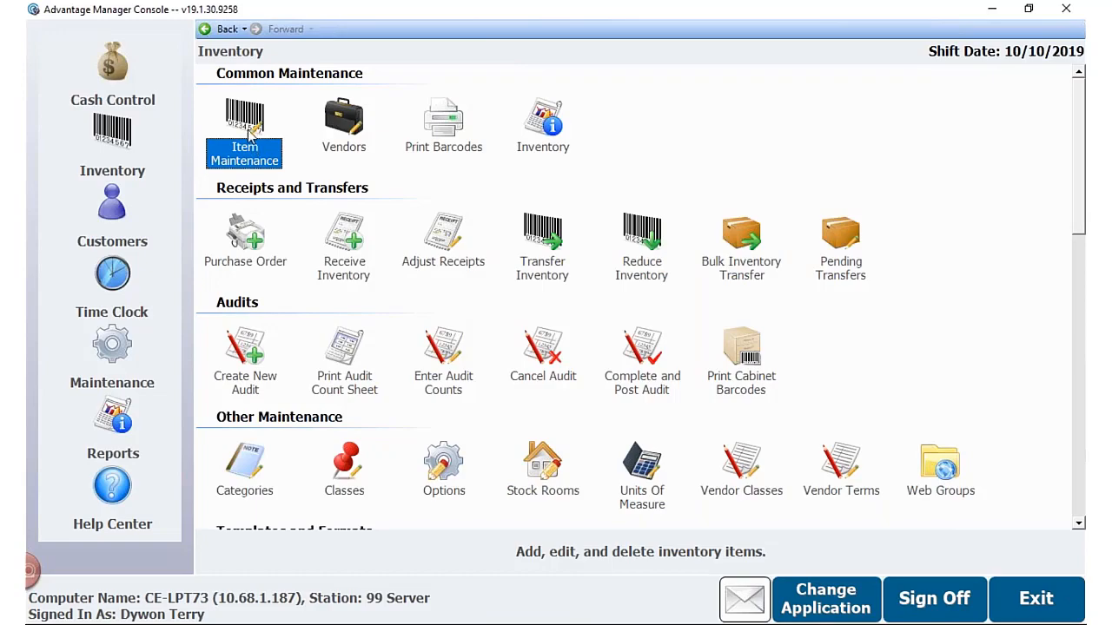
pyautogui.doubleClick(248, 126)
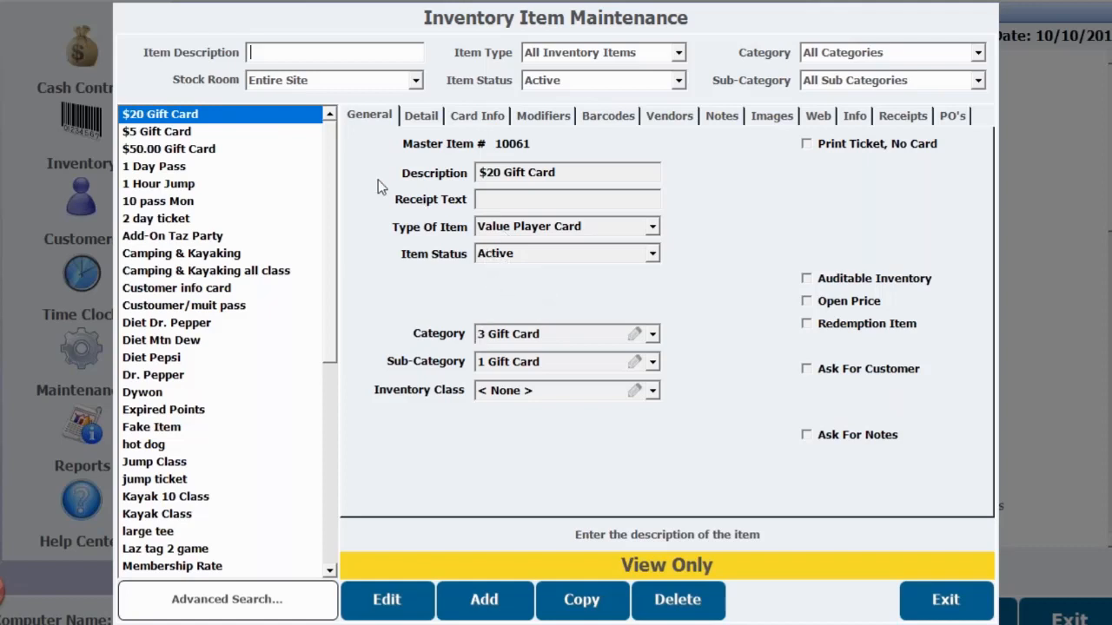
# - Add a new inventory item described as Holiday GC $50 with the item type Value Player Card
pyautogui.click(488, 601)
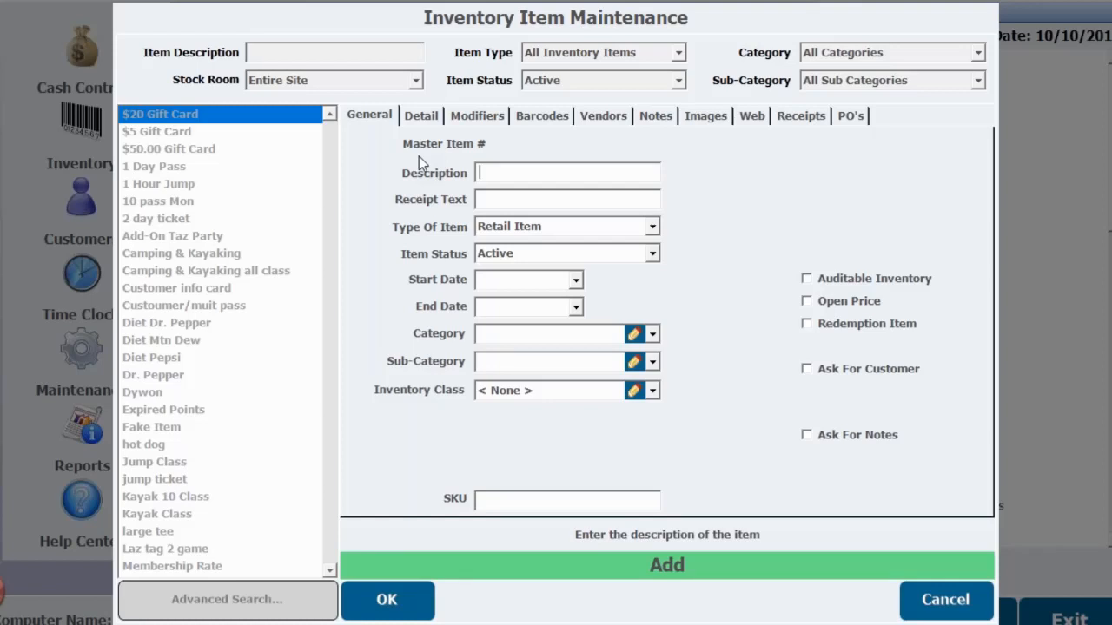
pyautogui.write('N')
pyautogui.press('BackSpace')
pyautogui.write('Holiday GC $50')
pyautogui.click(652, 228)
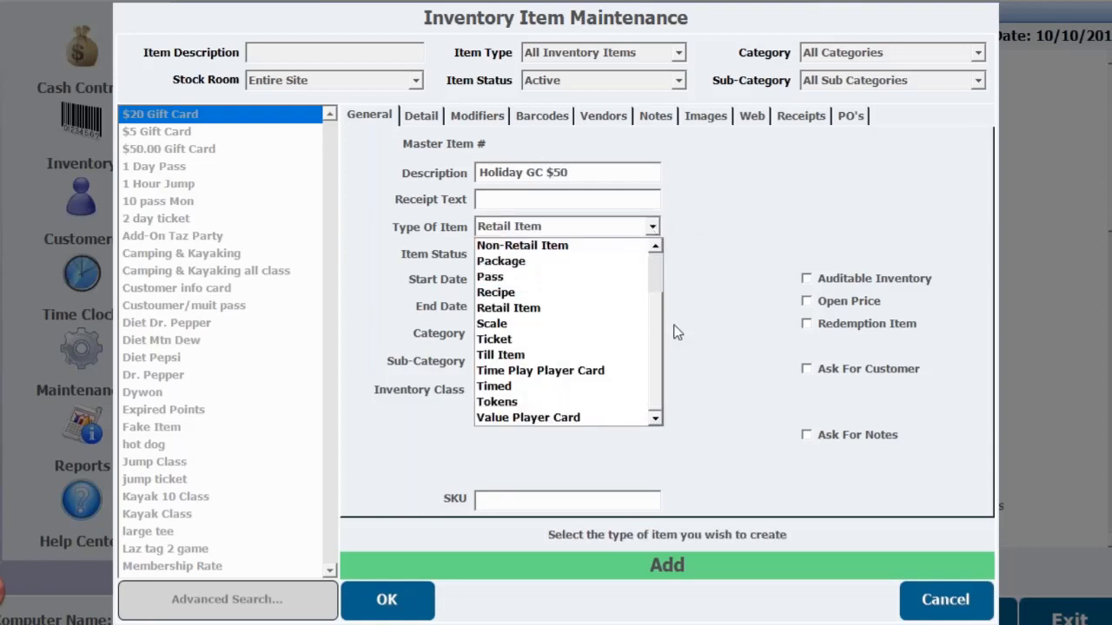
pyautogui.click(534, 417)
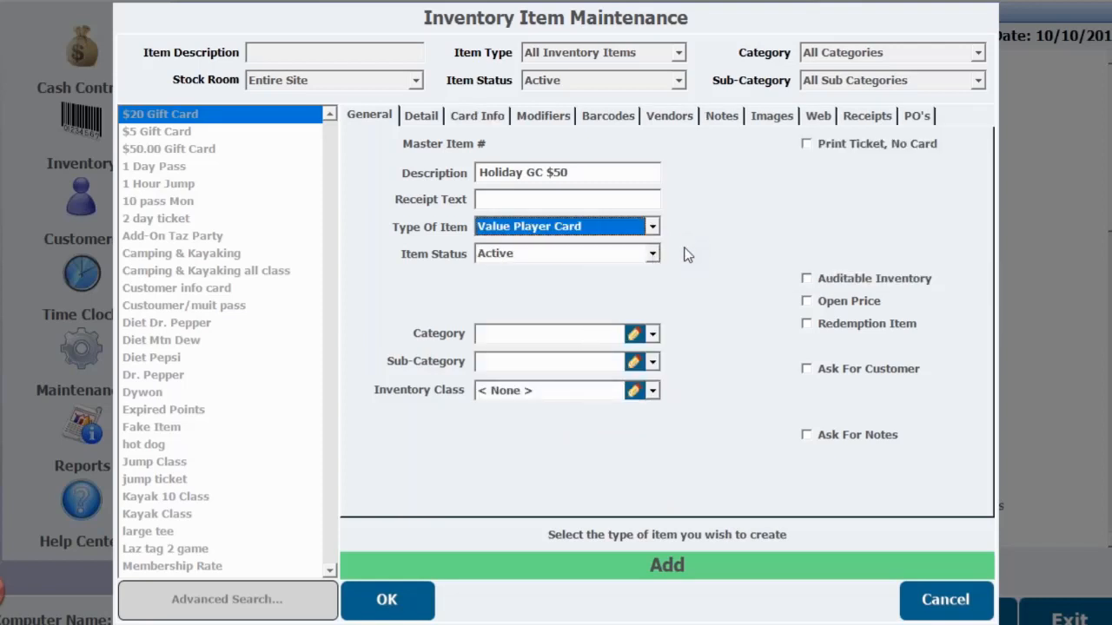
# - Assign category 3 Gift Card and sub-category 1 Gift Card, and check the sub-category's tax setup
pyautogui.click(653, 334)
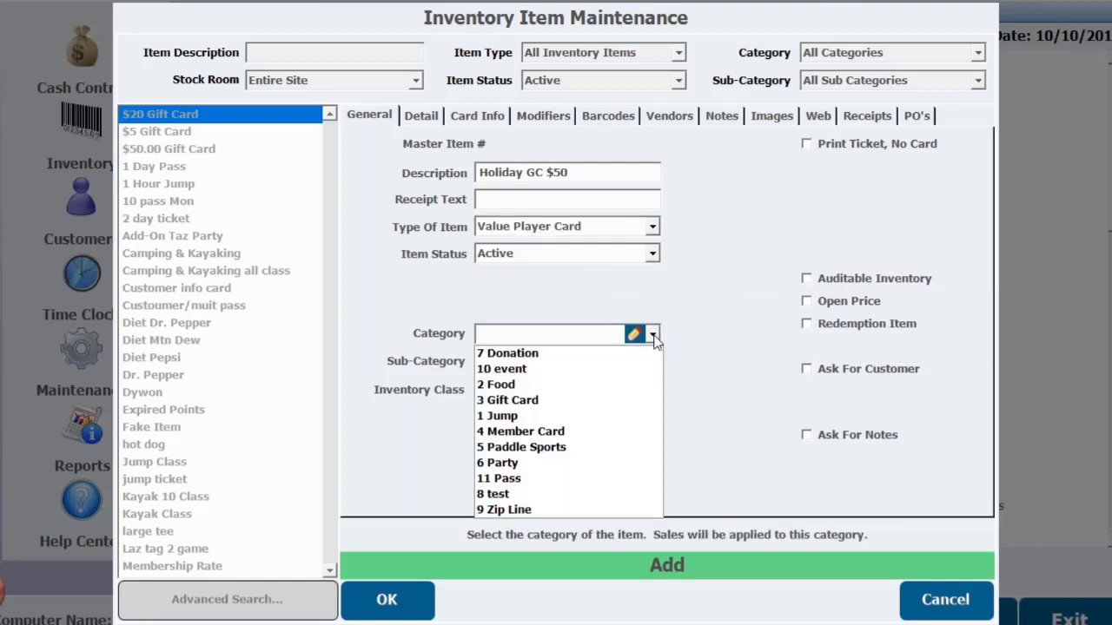
pyautogui.click(575, 401)
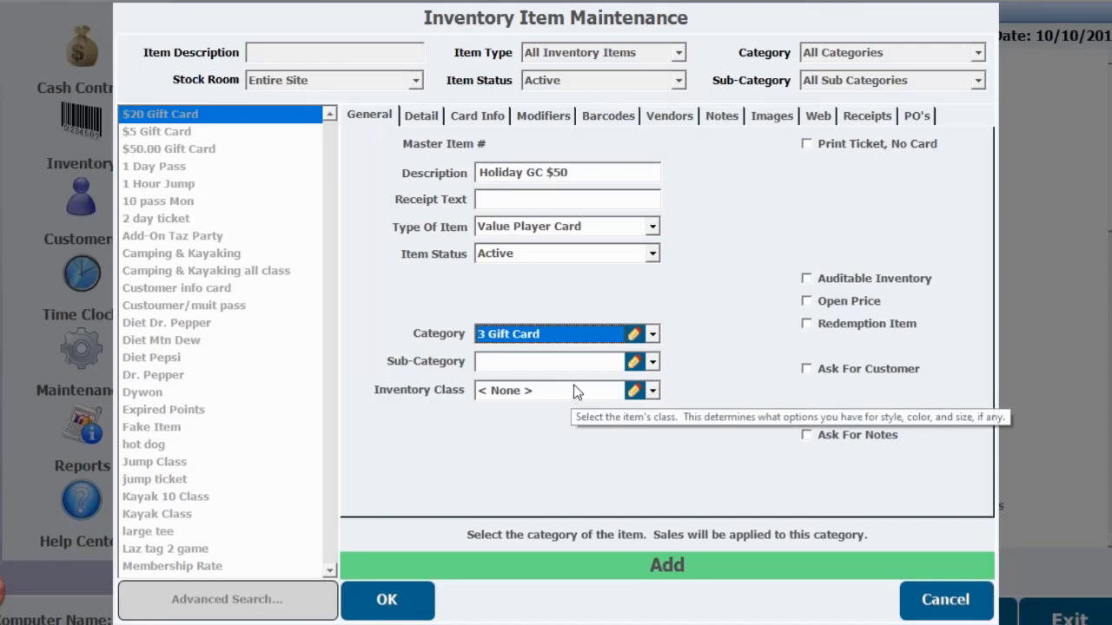
pyautogui.click(651, 365)
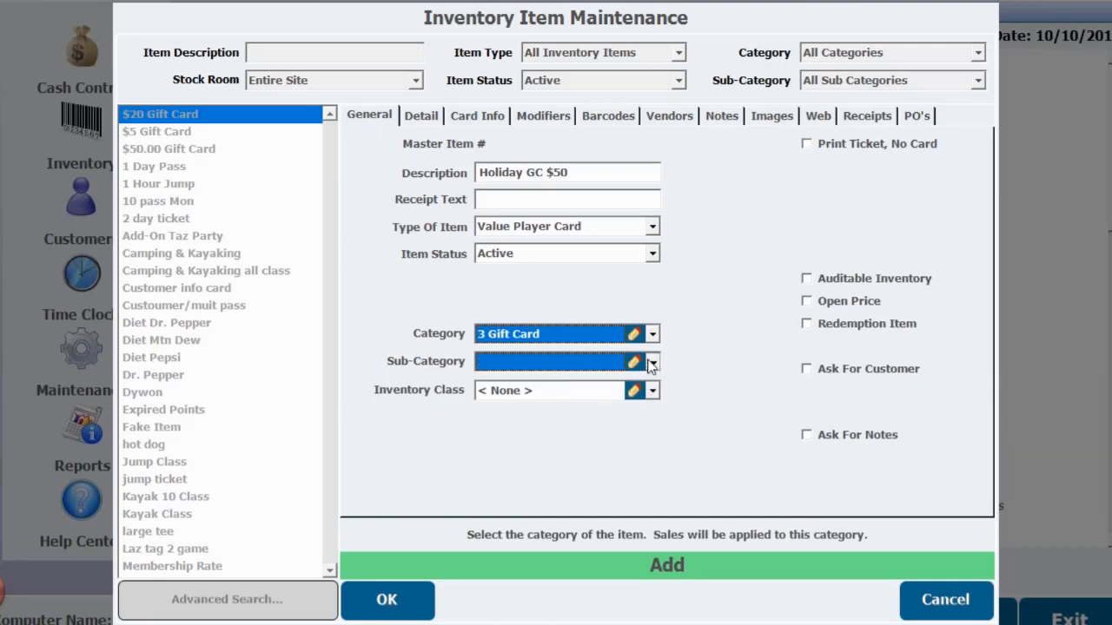
pyautogui.click(566, 382)
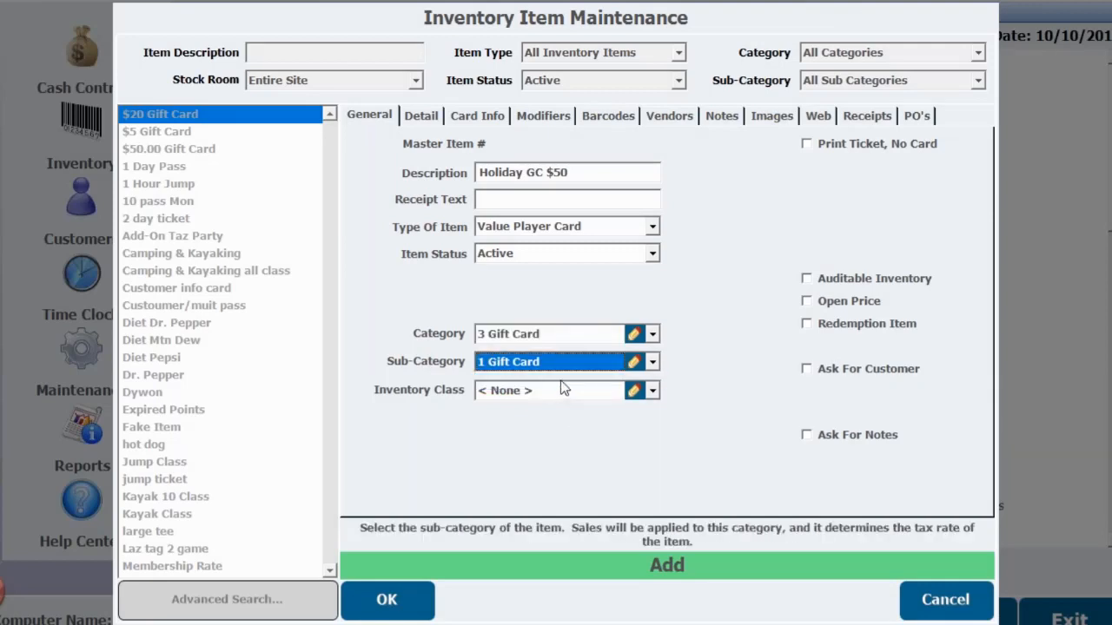
pyautogui.click(633, 363)
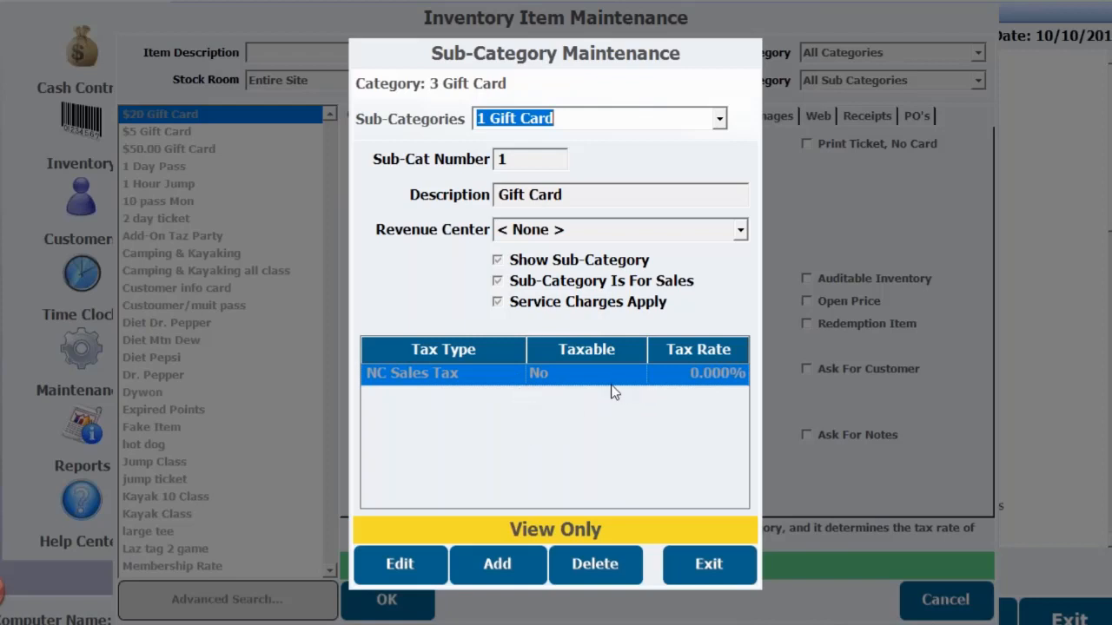
pyautogui.click(709, 563)
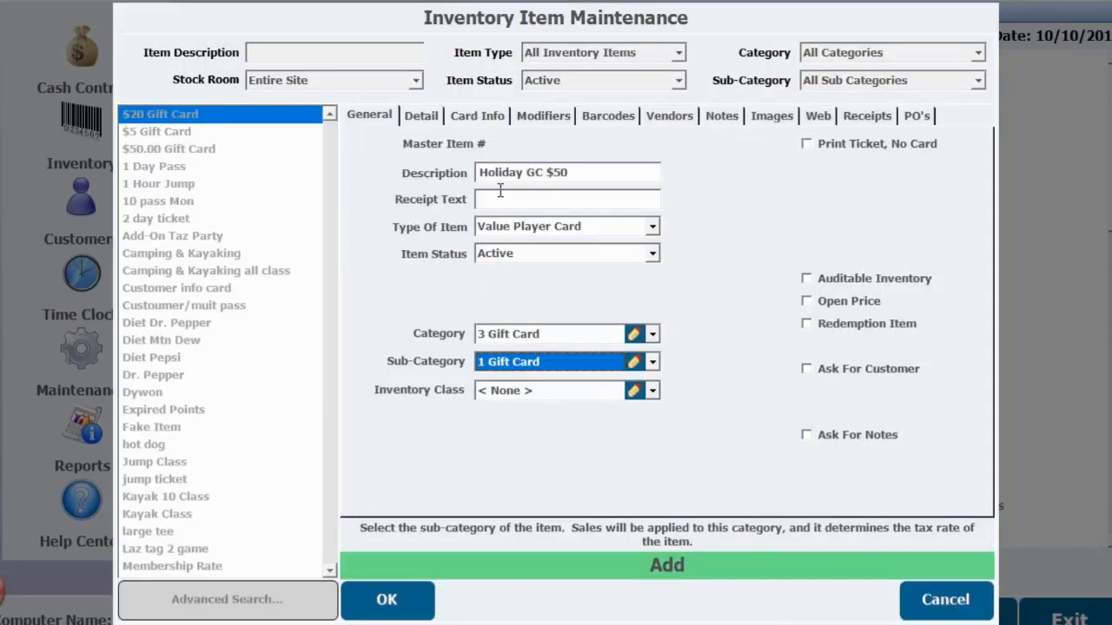
# - Set the new item's default retail price to $50.00 in its detail settings
pyautogui.click(434, 117)
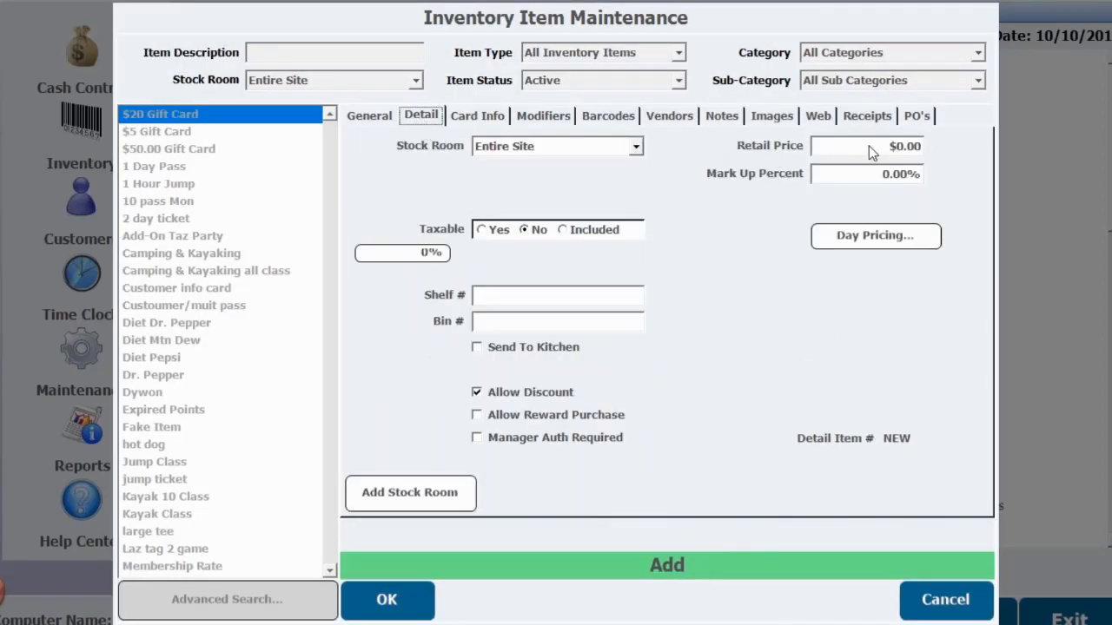
pyautogui.click(901, 144)
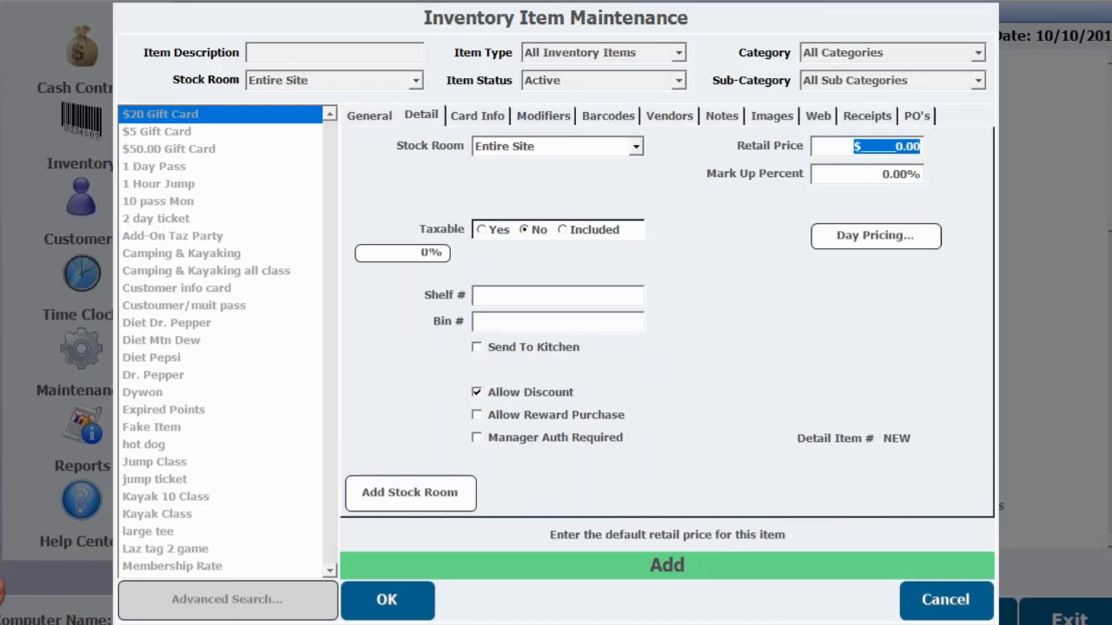
pyautogui.write('50.00')
# - In the card information, set the Points value to add to 75.00 and enter the allocation percentage for Points
pyautogui.click(476, 116)
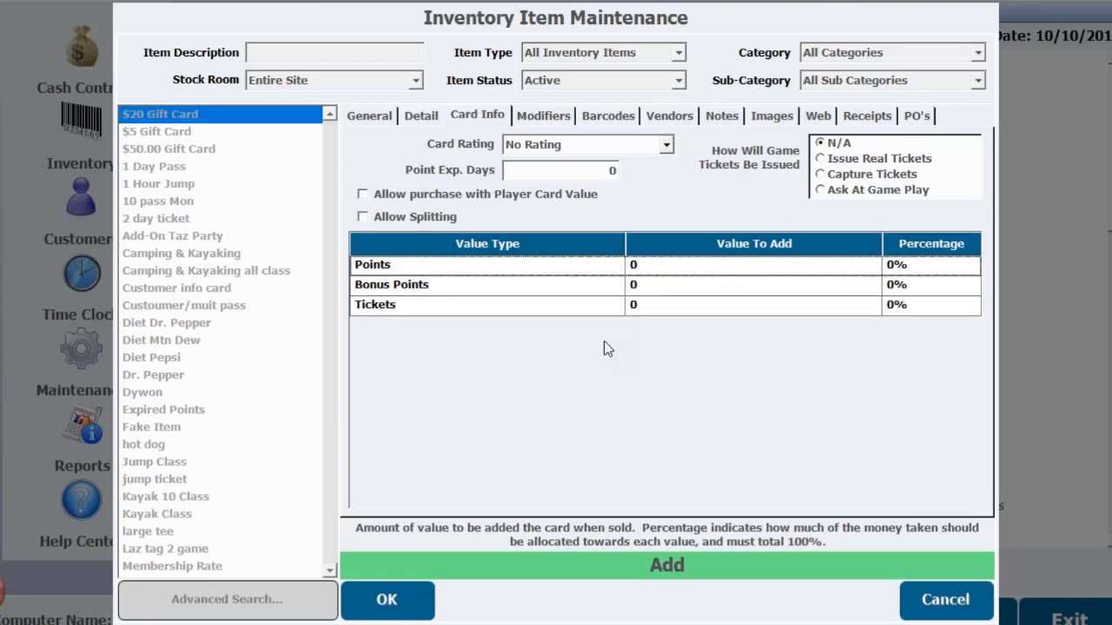
pyautogui.click(643, 264)
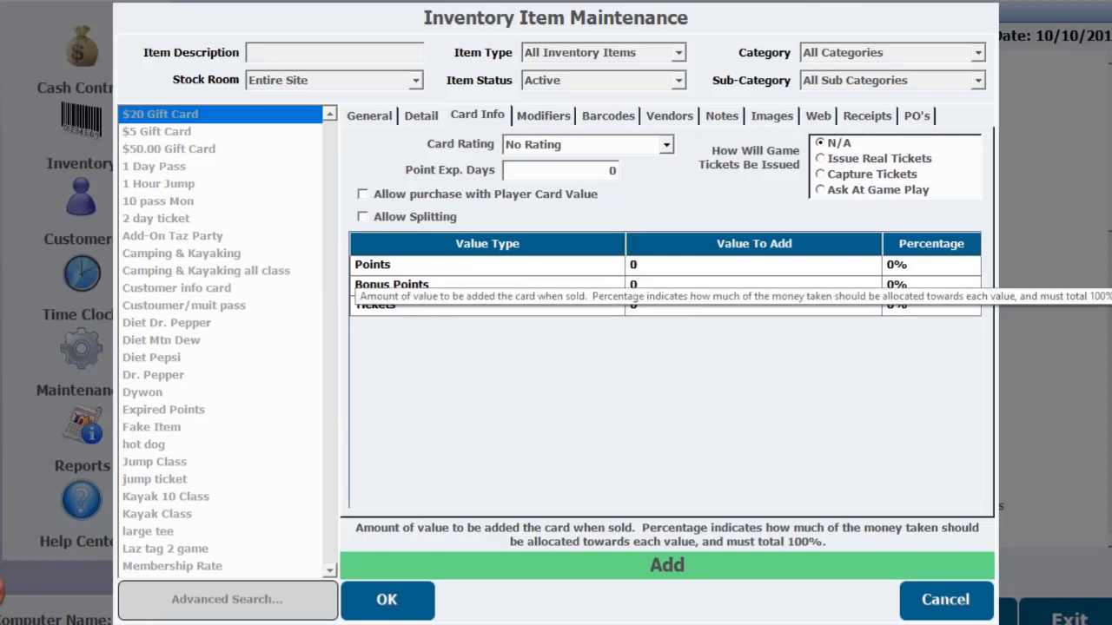
pyautogui.write('75')
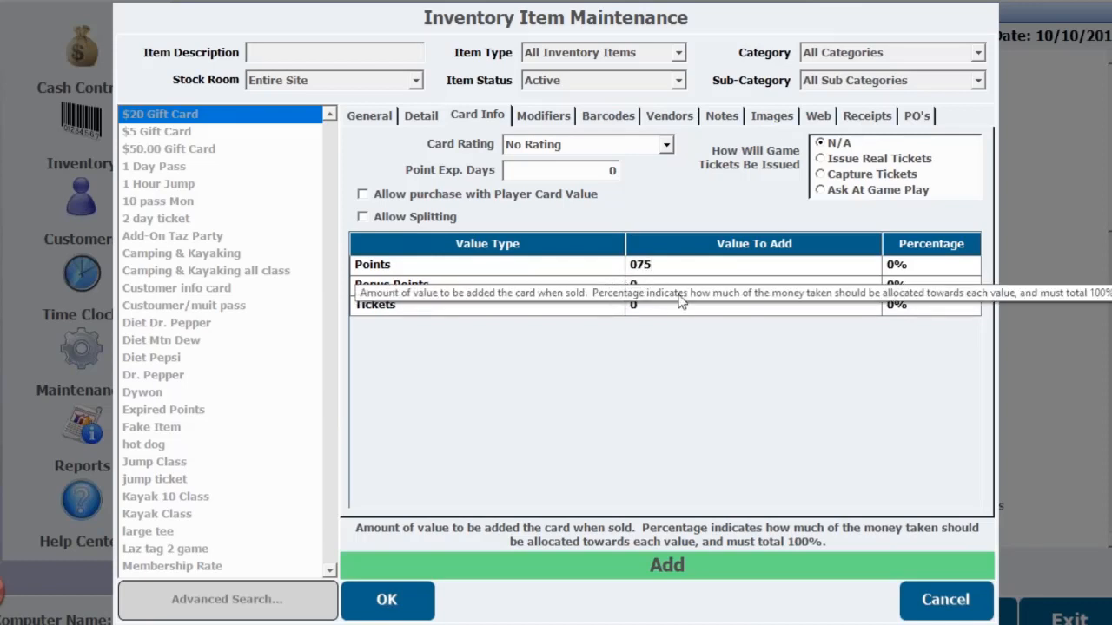
pyautogui.press('BackSpace')
pyautogui.press('BackSpace')
pyautogui.press('BackSpace')
pyautogui.write('75')
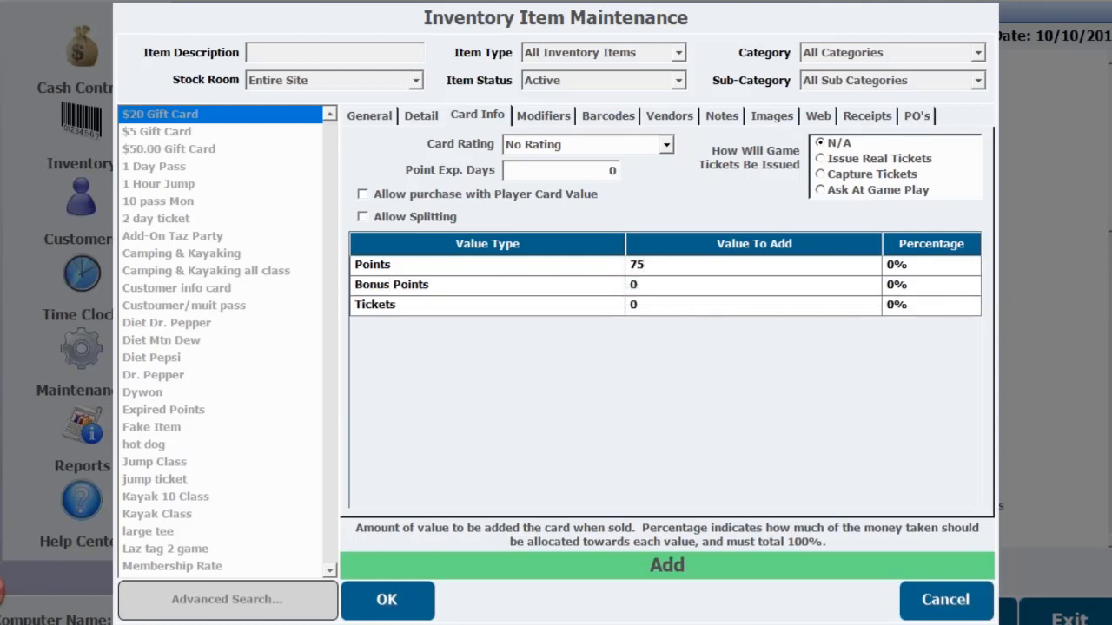
pyautogui.write('.00')
pyautogui.click(889, 265)
pyautogui.write('100')
# - From the item's web settings, create a new web group with the description Holiday Gift Cards
pyautogui.click(421, 115)
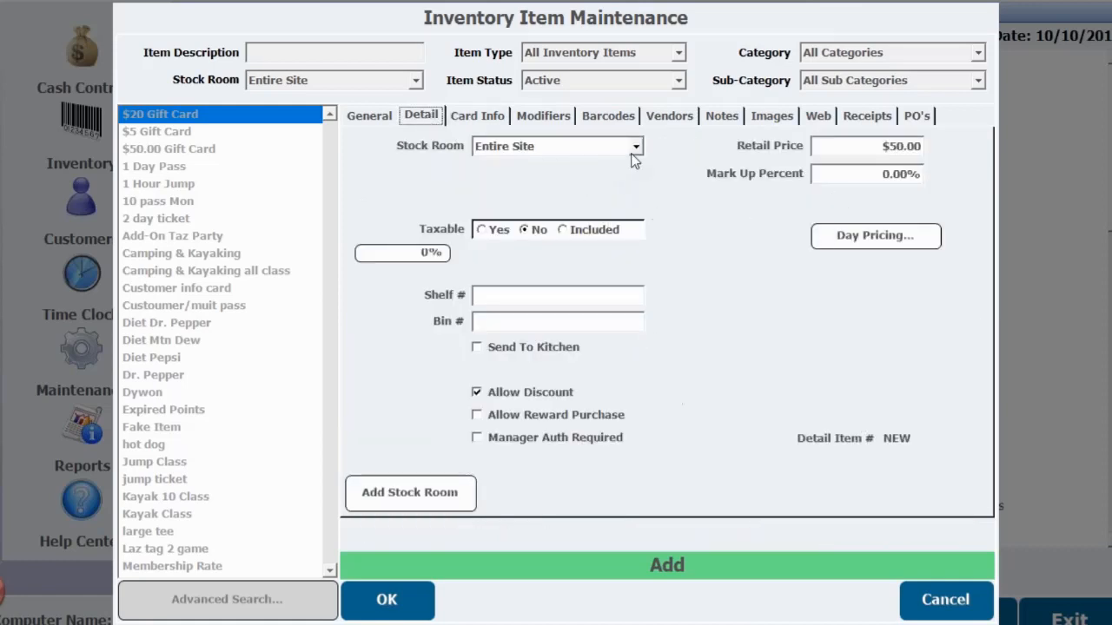
pyautogui.click(816, 122)
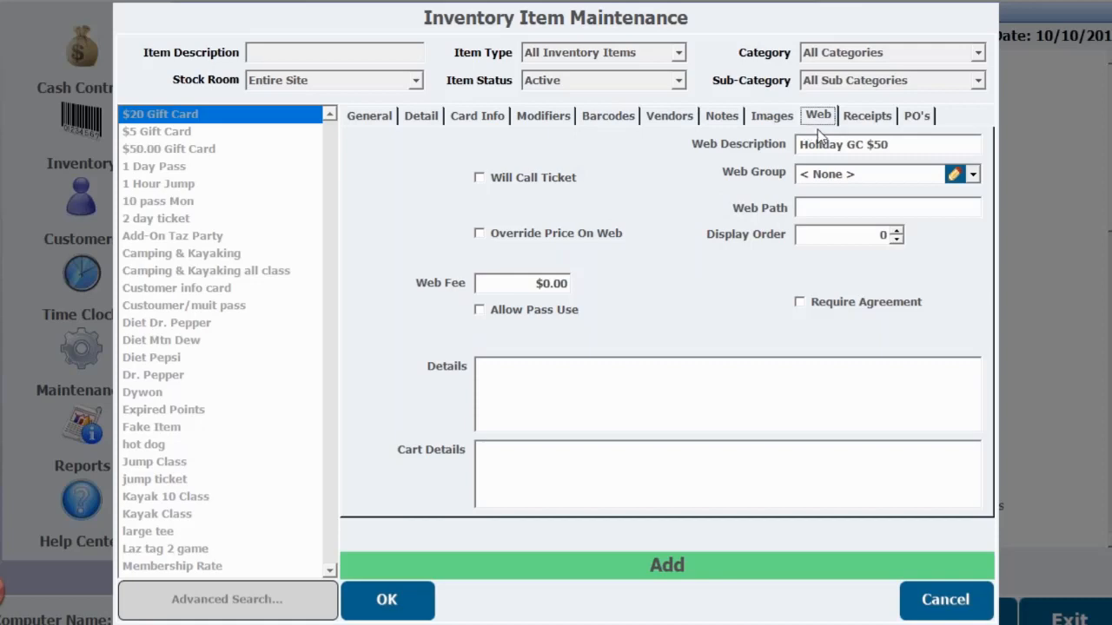
pyautogui.click(952, 176)
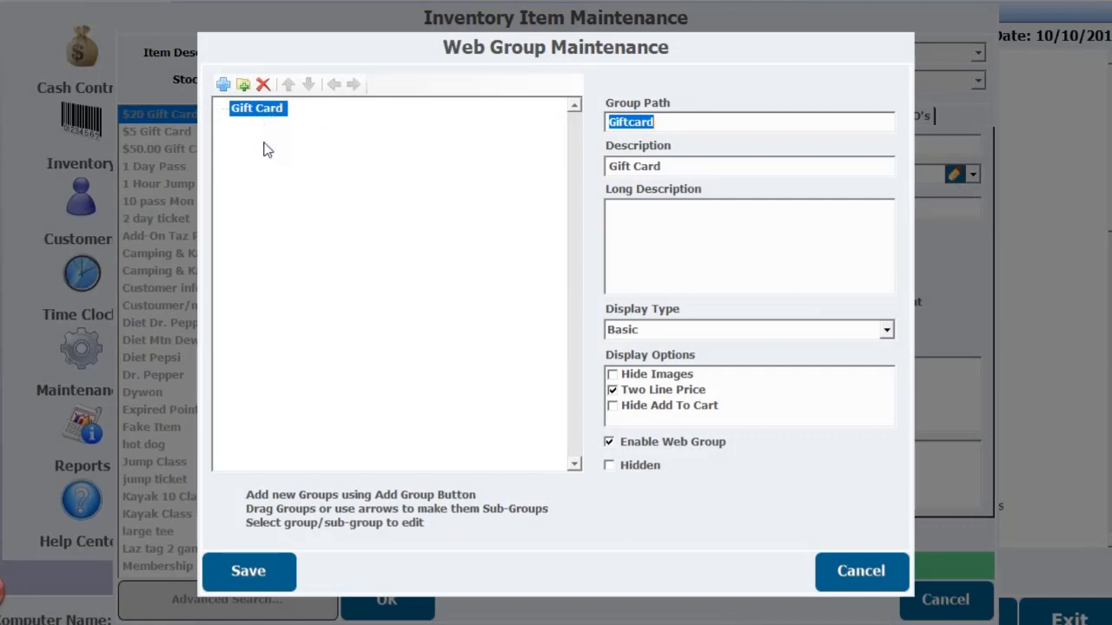
pyautogui.click(223, 84)
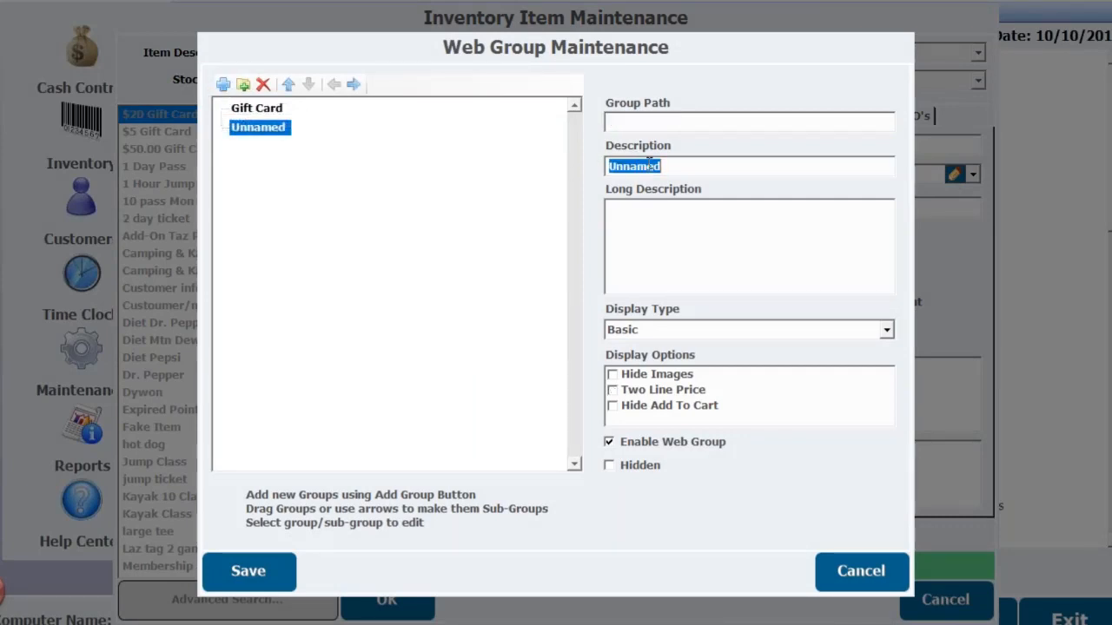
pyautogui.write('Hlo')
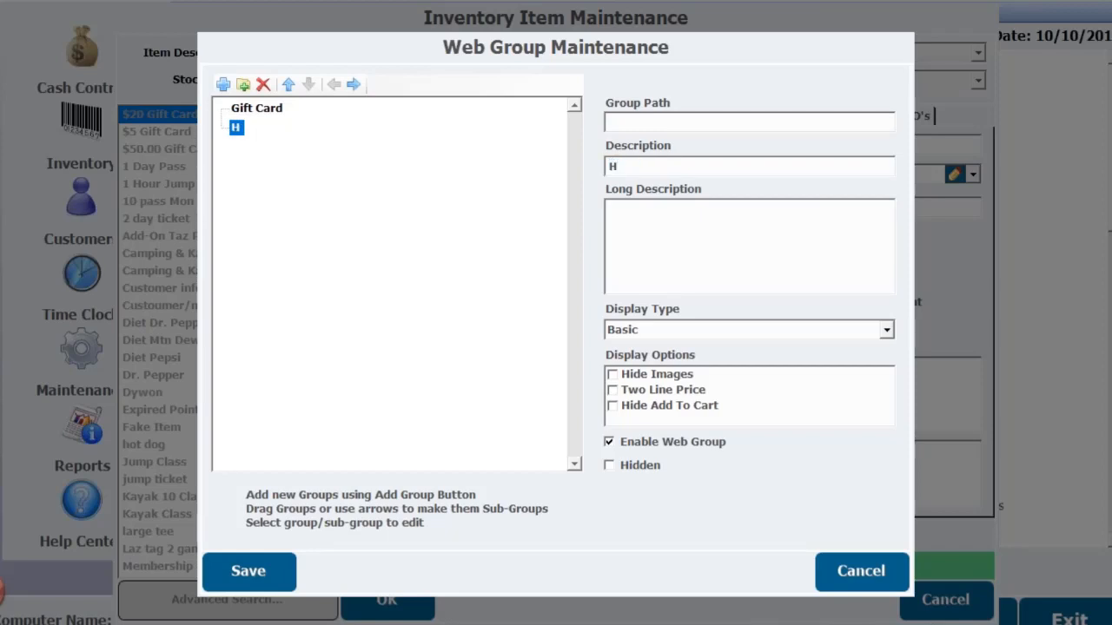
pyautogui.press('BackSpace')
pyautogui.press('BackSpace')
pyautogui.write('olji')
pyautogui.press('BackSpace')
pyautogui.press('BackSpace')
pyautogui.write('id')
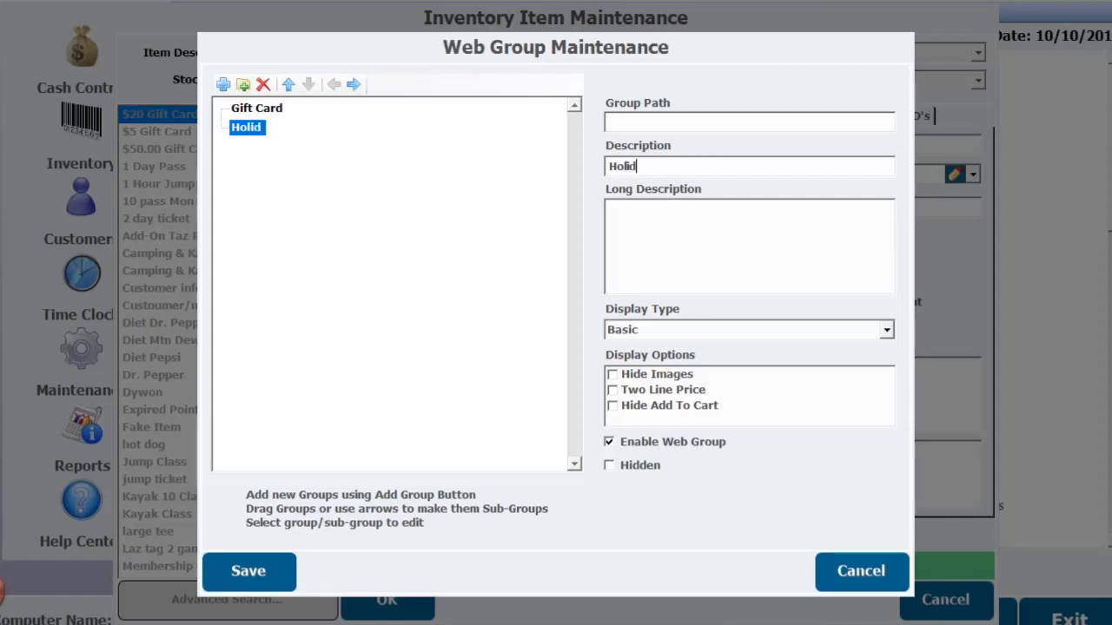
pyautogui.write('ay Gift')
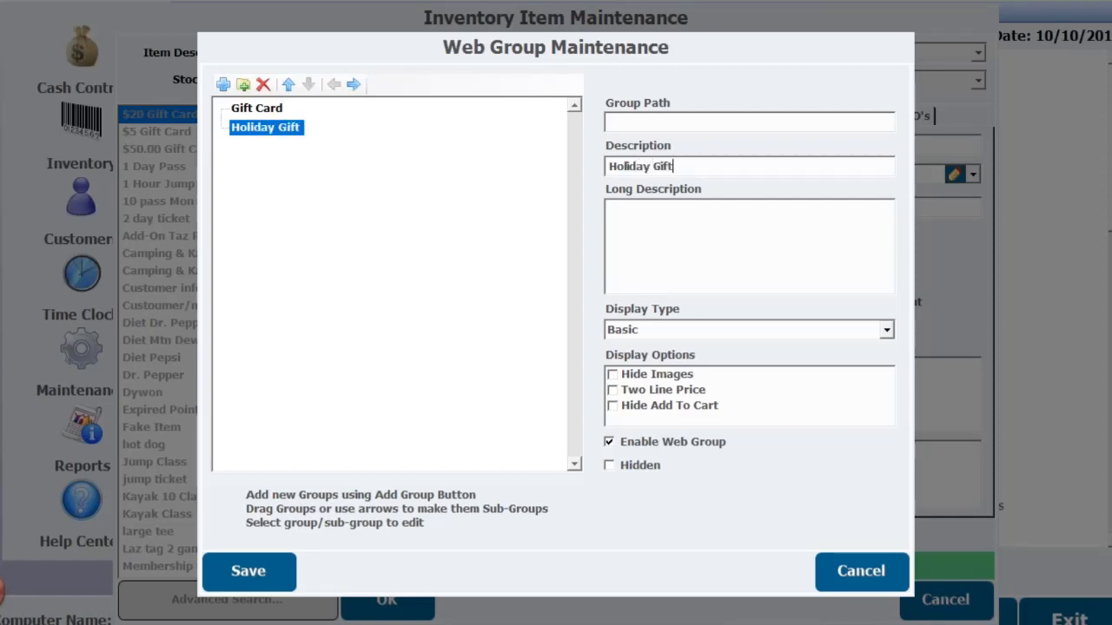
pyautogui.write(' Cards')
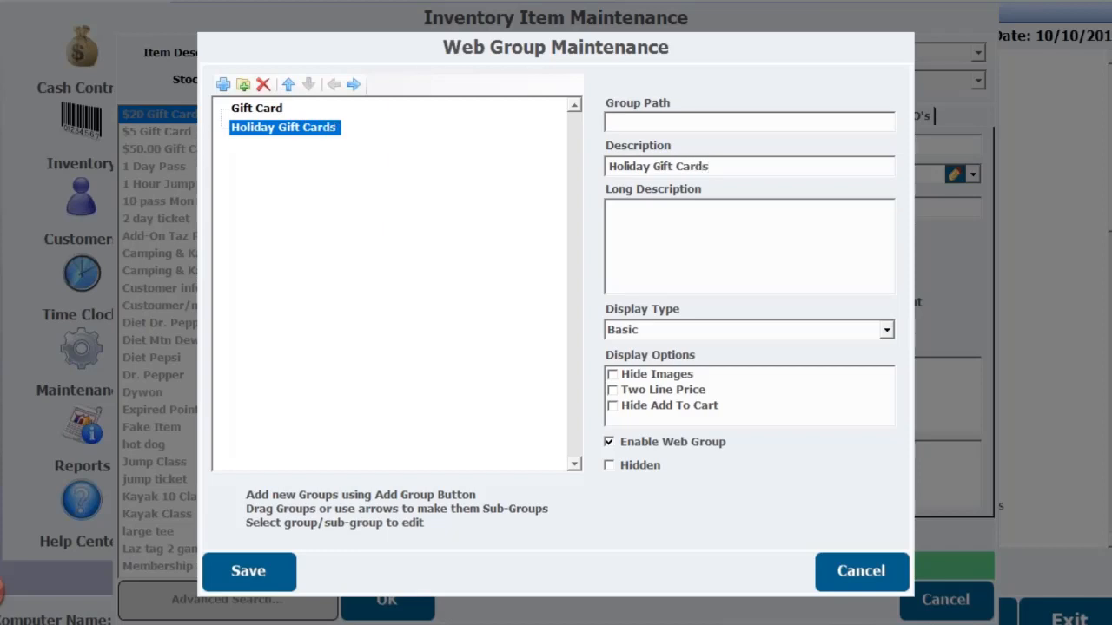
# - Give the Holiday Gift Cards web group the group path holiday and save the web groups
pyautogui.click(642, 121)
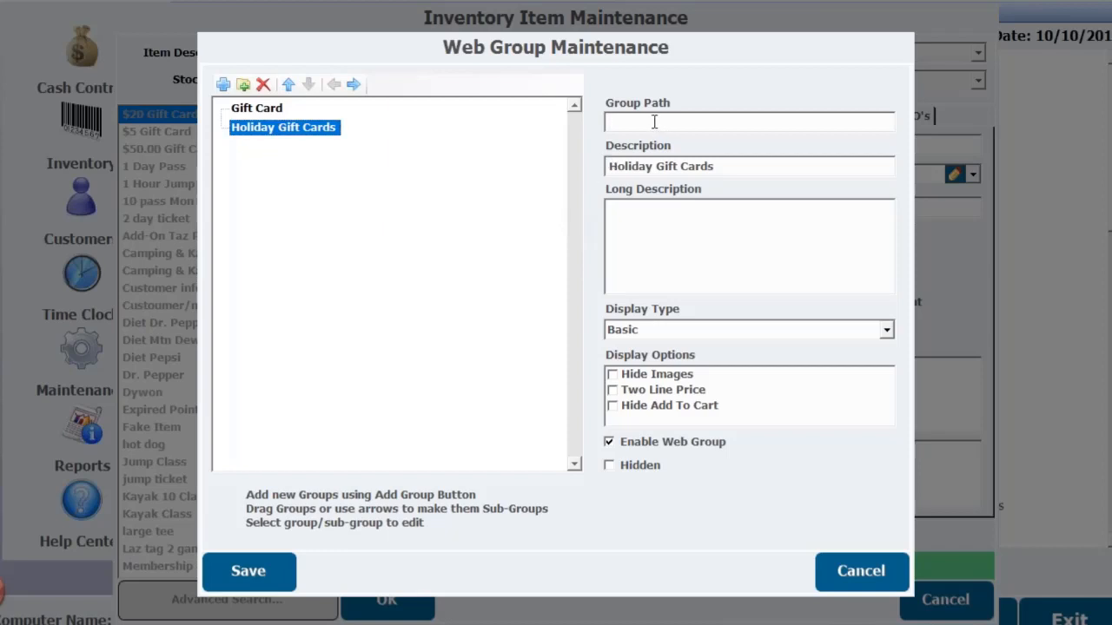
pyautogui.write('holiday')
pyautogui.click(662, 230)
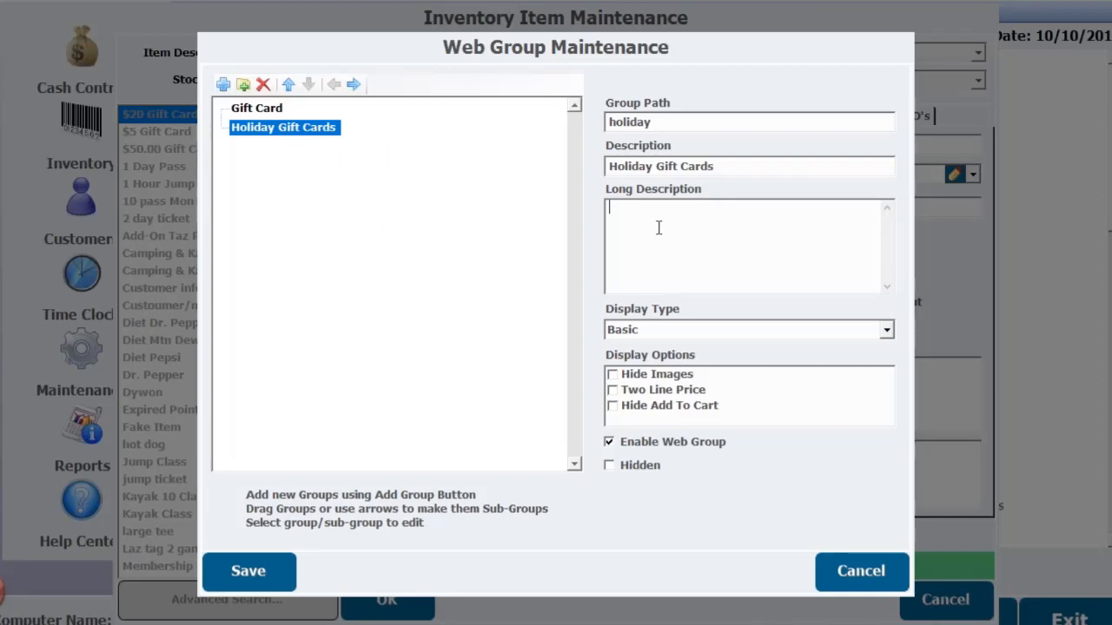
pyautogui.click(248, 573)
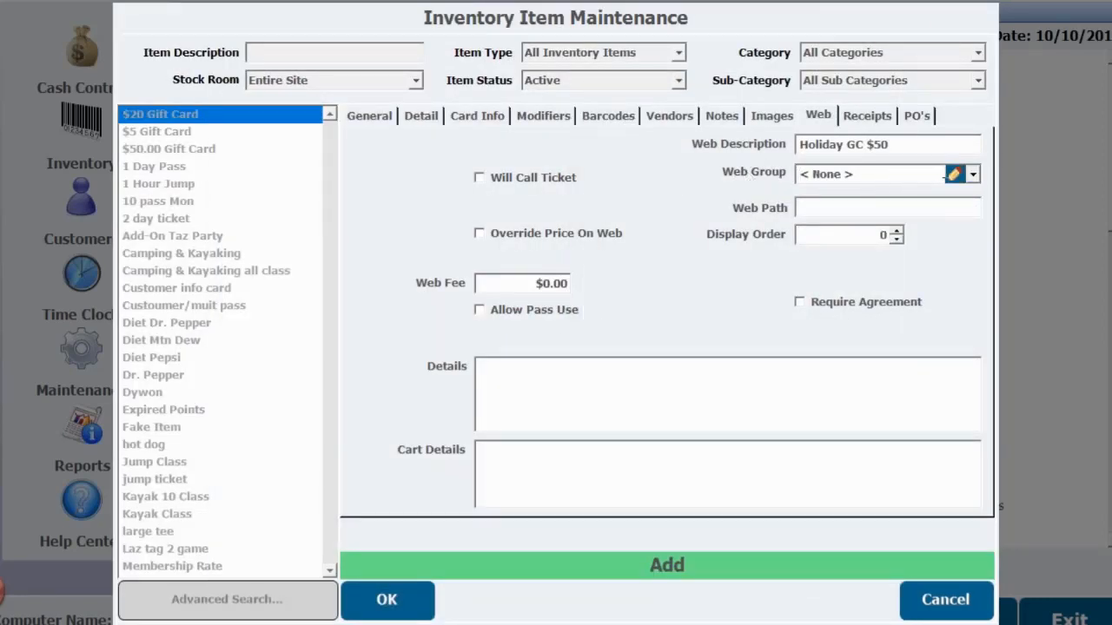
# - Assign the item to the Holiday Gift Cards web group and set its web path to HGC
pyautogui.click(973, 175)
pyautogui.click(876, 224)
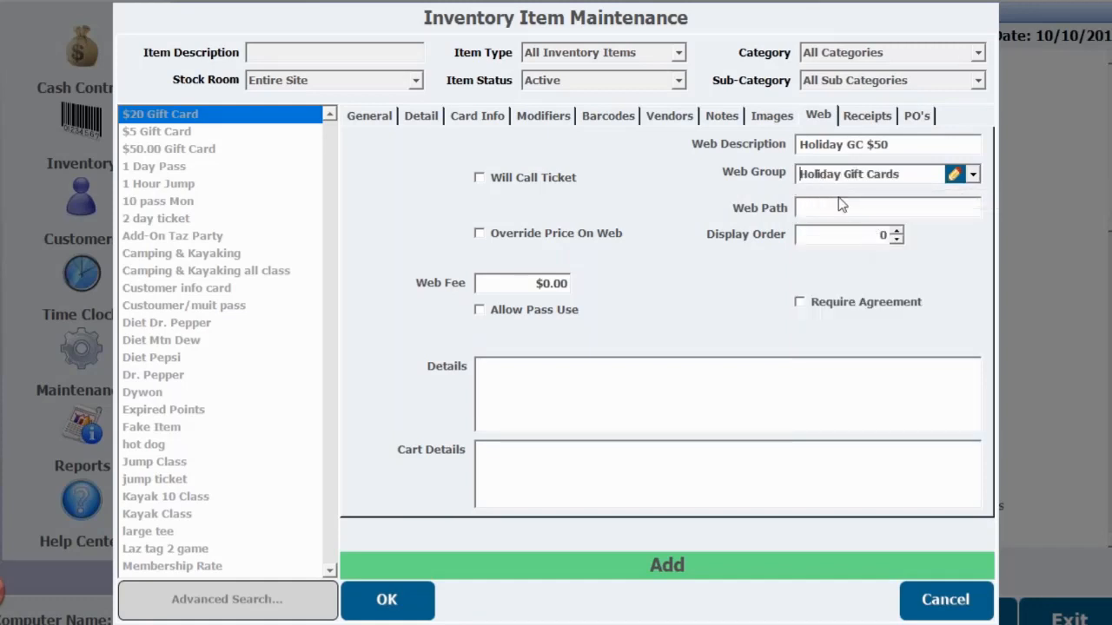
pyautogui.click(814, 206)
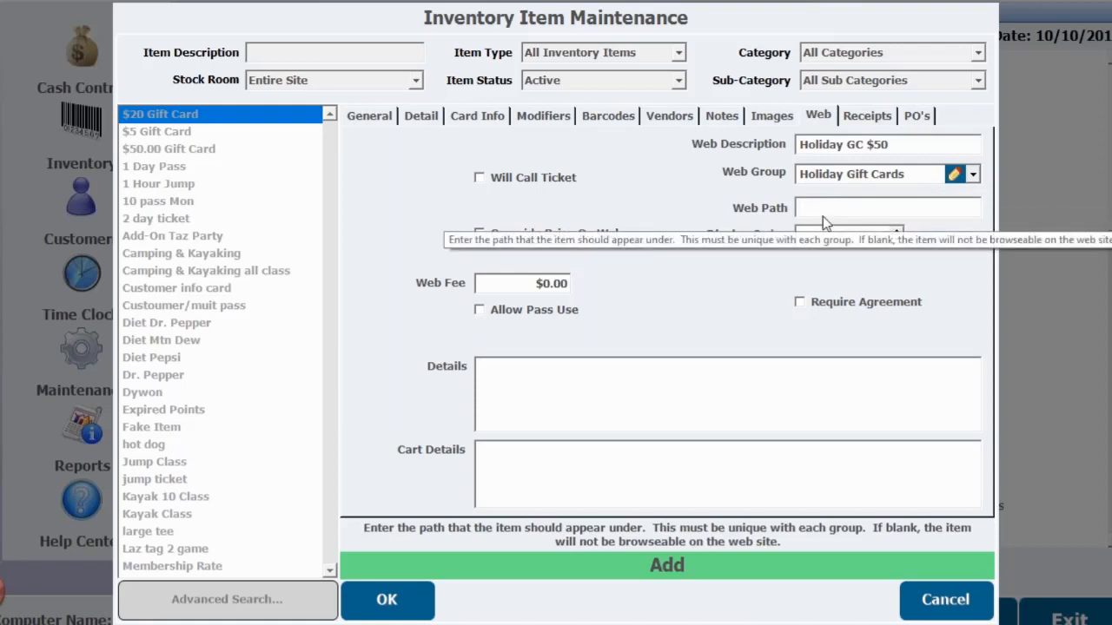
pyautogui.write('HGC')
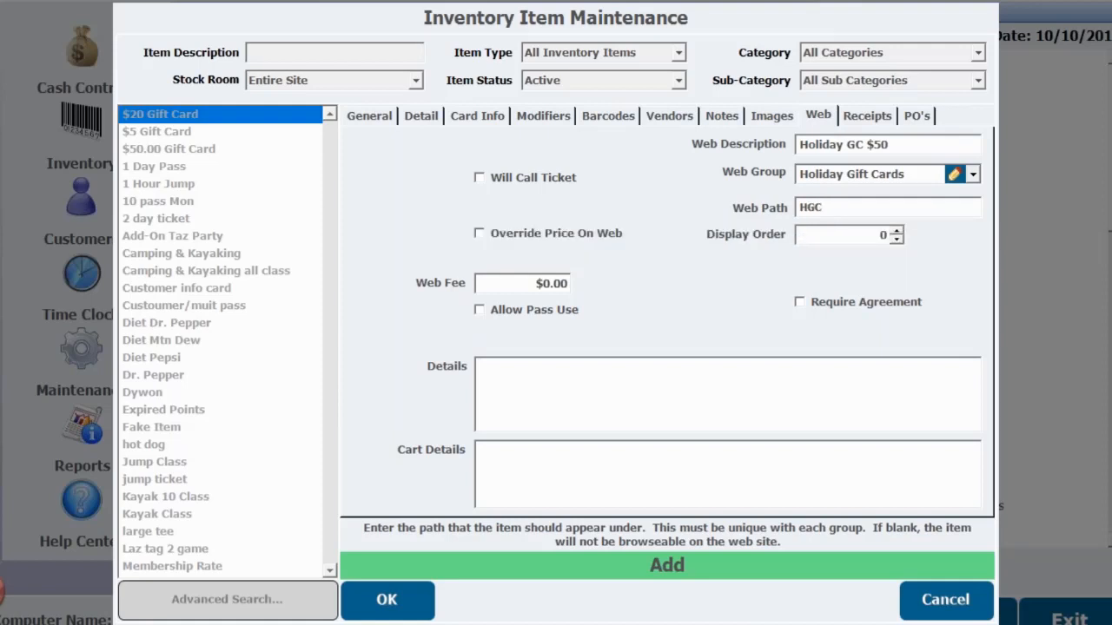
pyautogui.write('50')
# - Complete the item's web path as HGC50 and enable Will Call Ticket with the will call ticket format
pyautogui.click(479, 178)
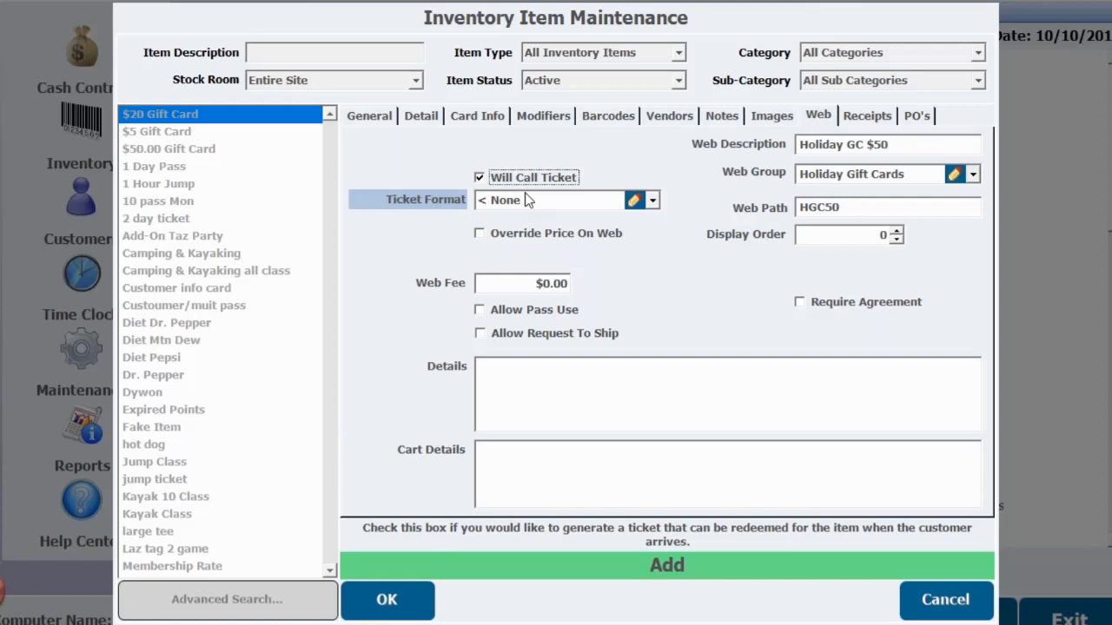
pyautogui.click(653, 200)
pyautogui.click(532, 300)
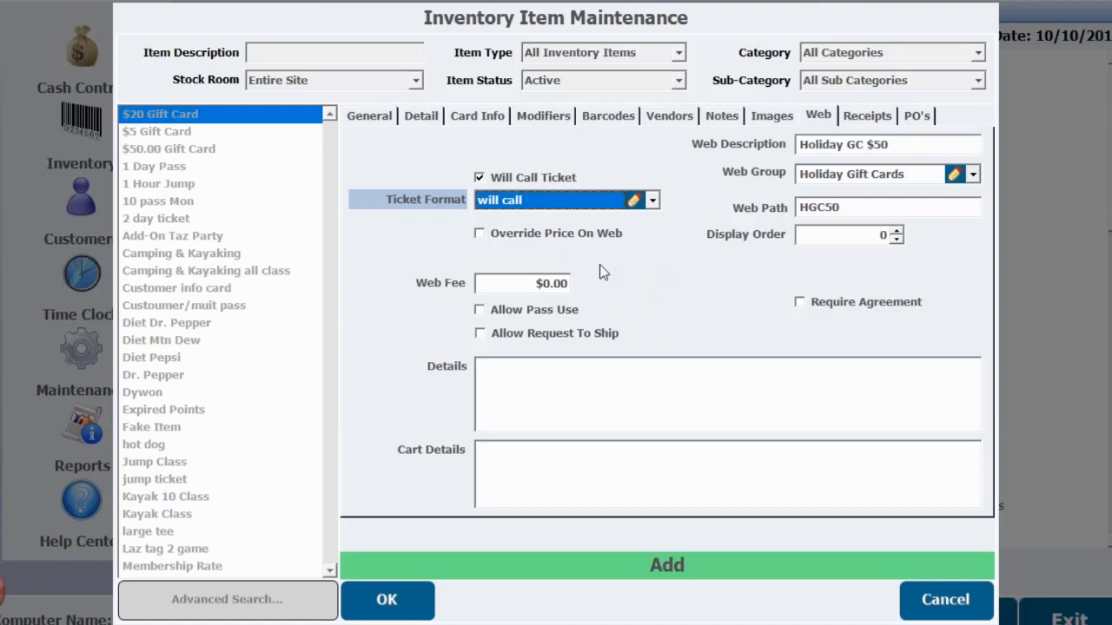
# - Allow requests to ship for the Holiday GC $50 item, save it, and leave inventory item maintenance
pyautogui.click(480, 333)
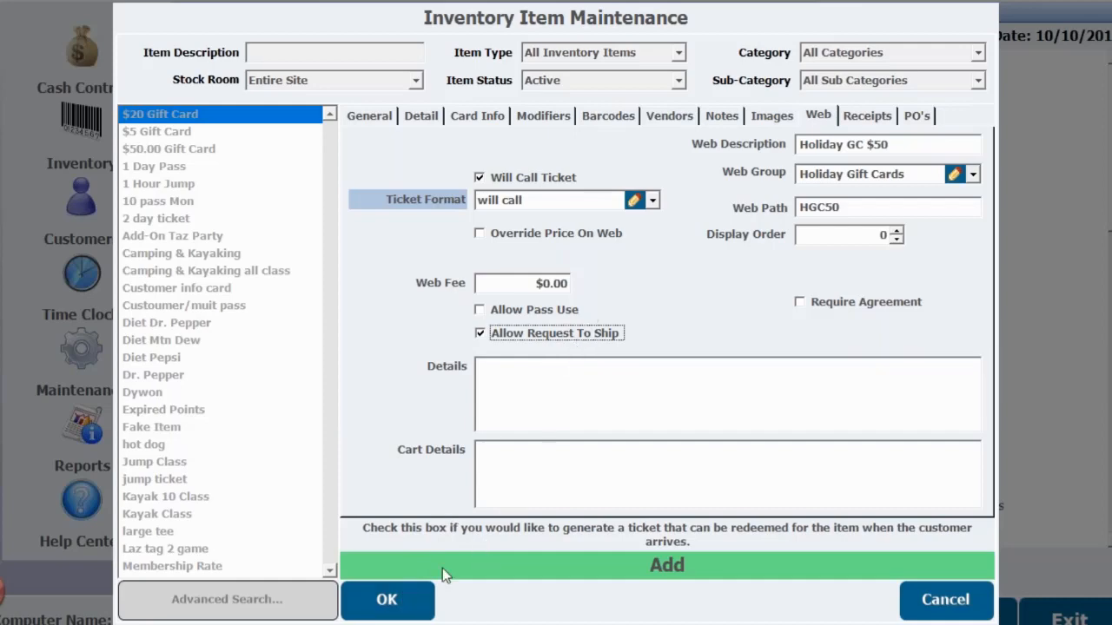
pyautogui.click(397, 602)
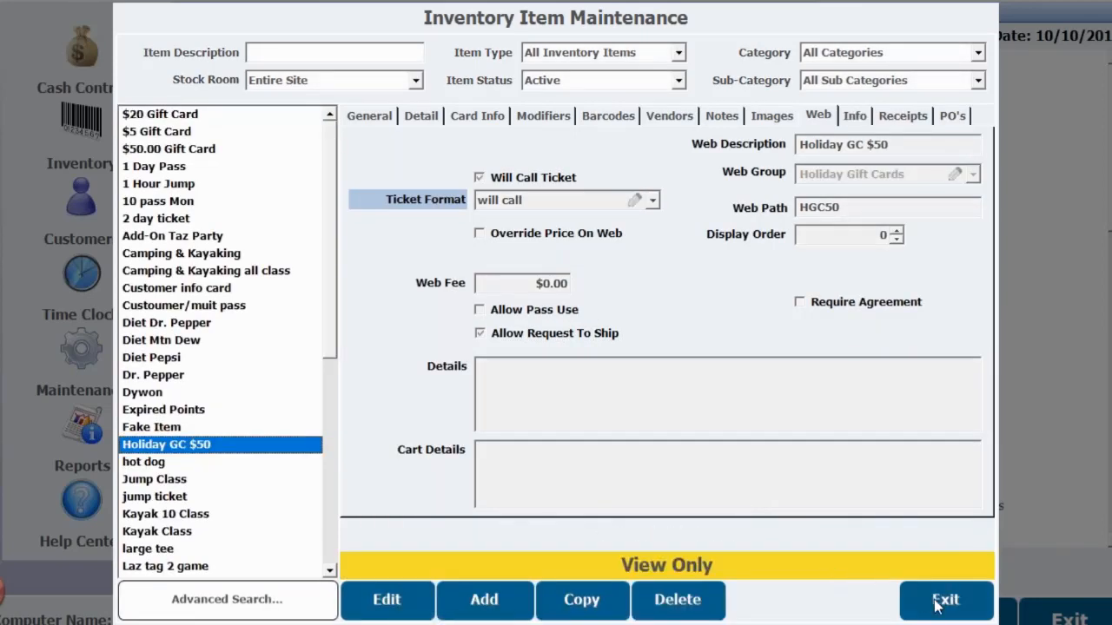
pyautogui.click(943, 600)
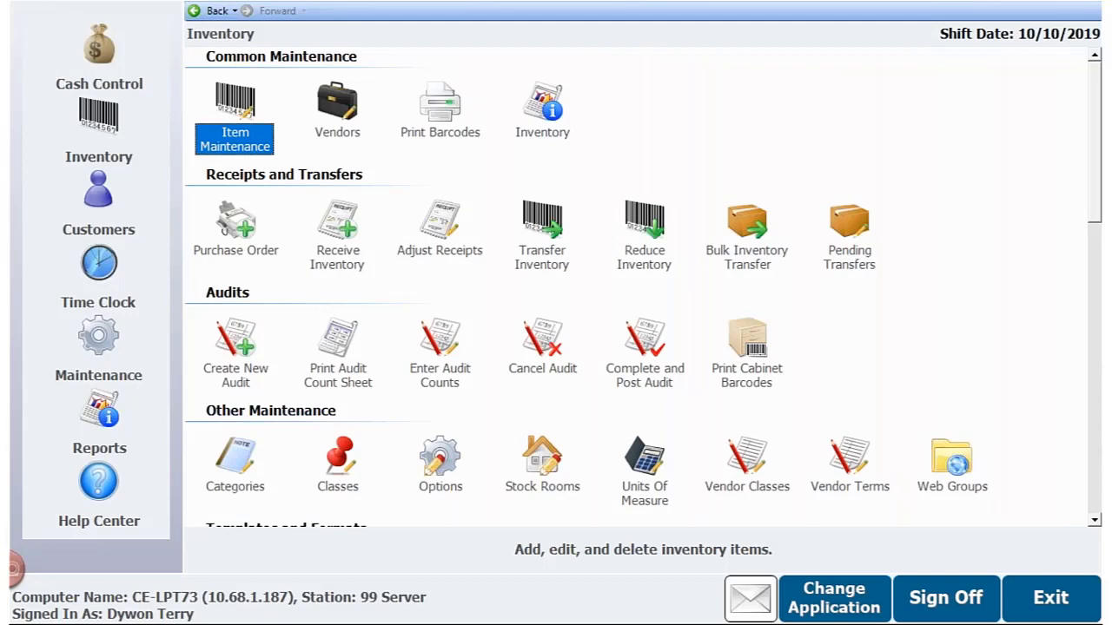
# - Switch to the POS application and open its button screen design, authorizing the setup with the employee number
pyautogui.click(823, 606)
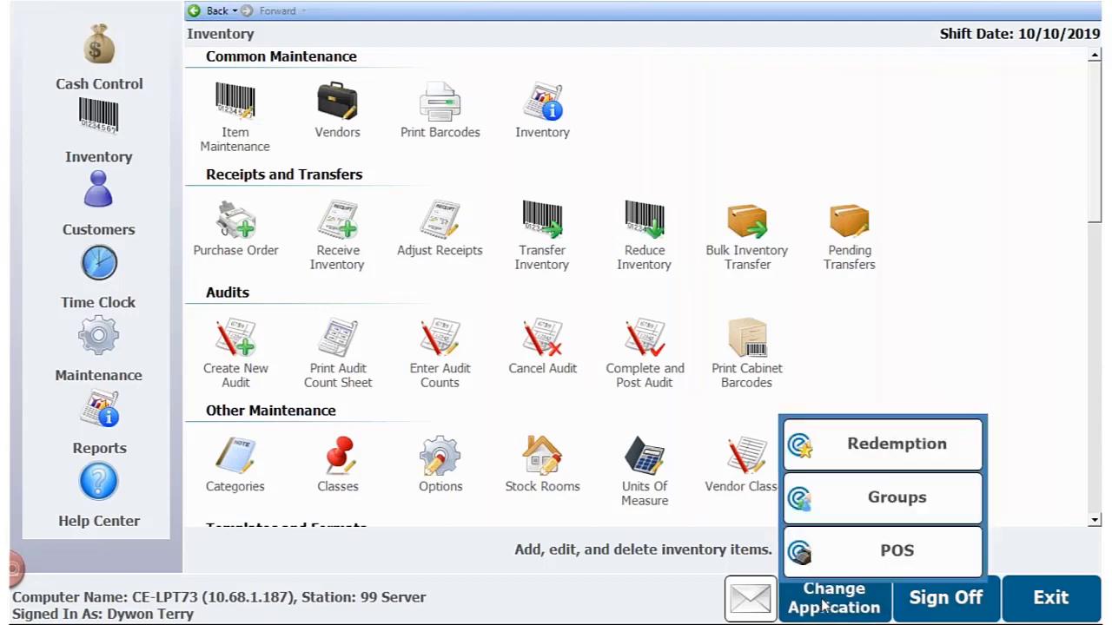
pyautogui.click(883, 551)
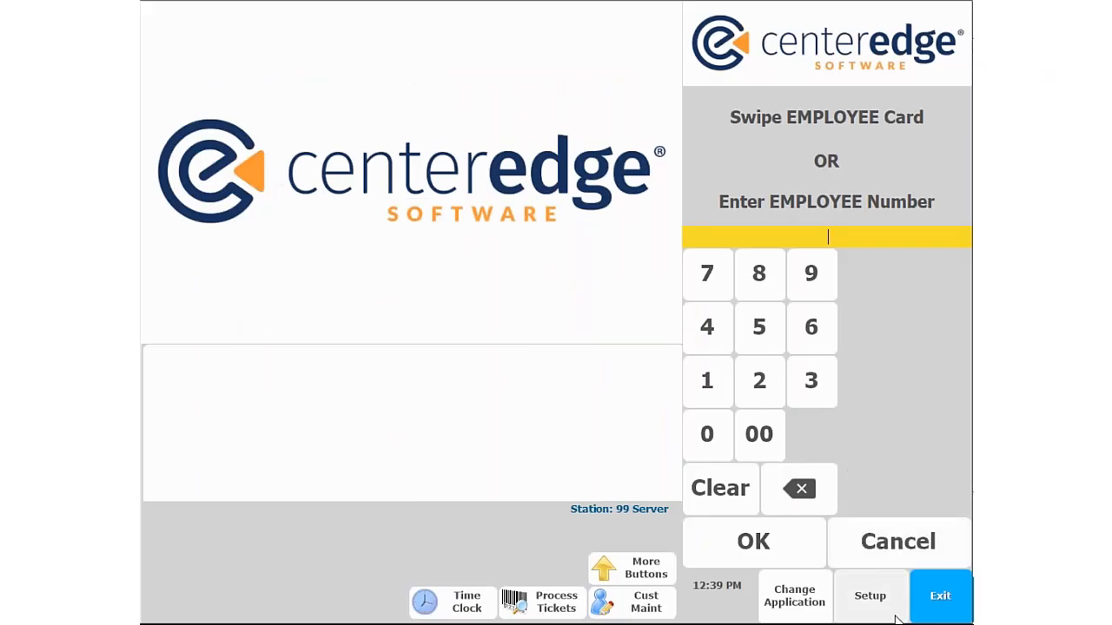
pyautogui.click(881, 610)
pyautogui.write('61')
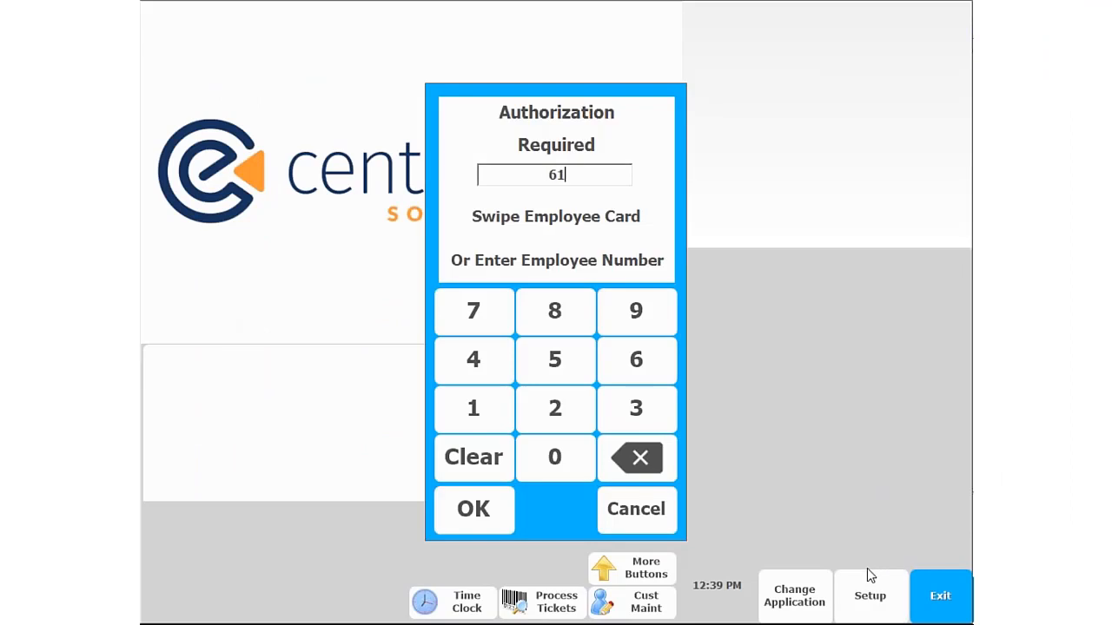
pyautogui.press('Return')
pyautogui.click(775, 182)
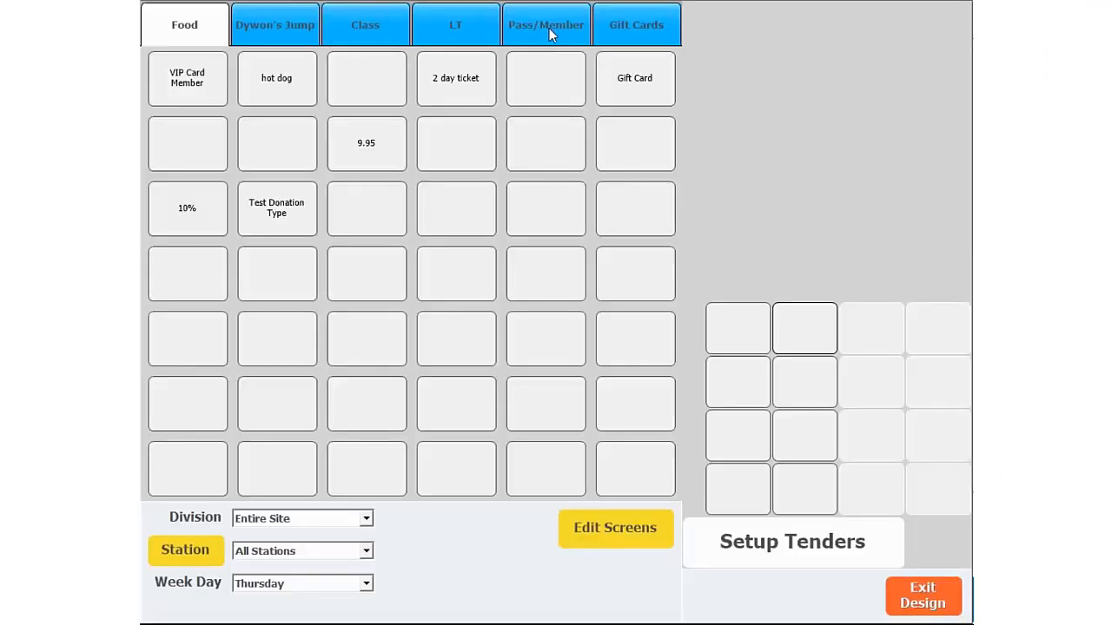
# - Set the second button in the first row of the Gift Cards screen to sell Holiday GC $50, save it, and exit design mode
pyautogui.click(614, 26)
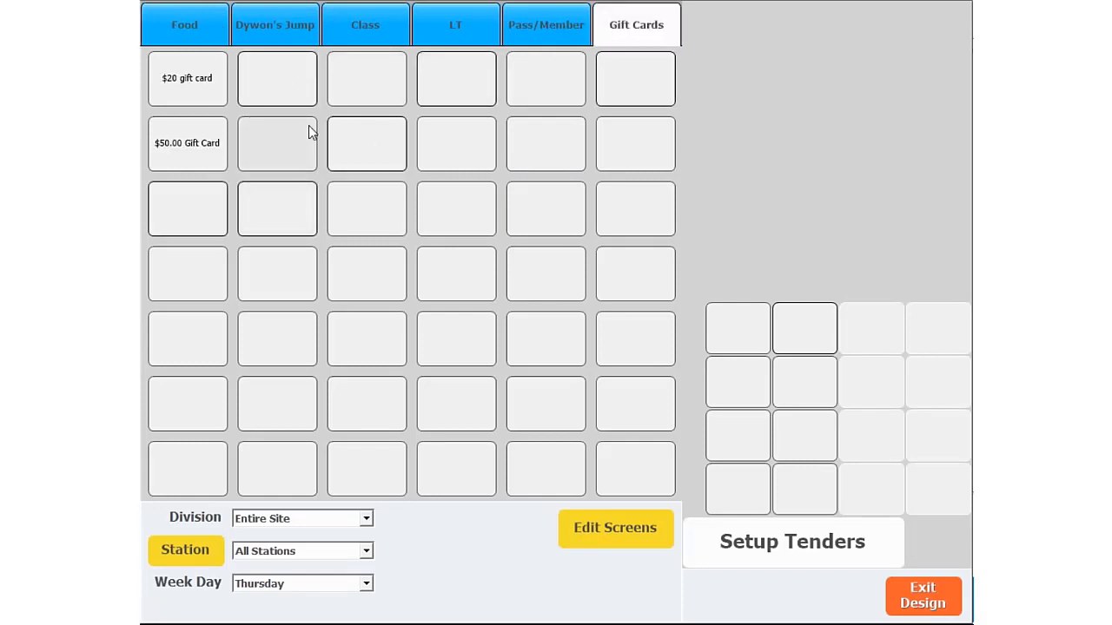
pyautogui.click(303, 78)
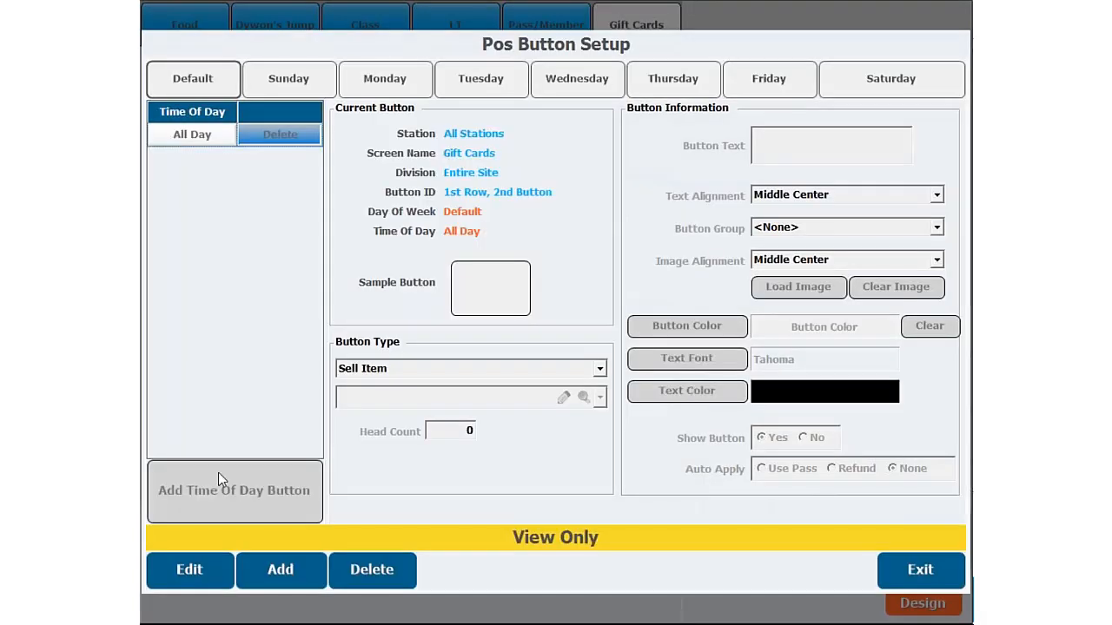
pyautogui.click(206, 569)
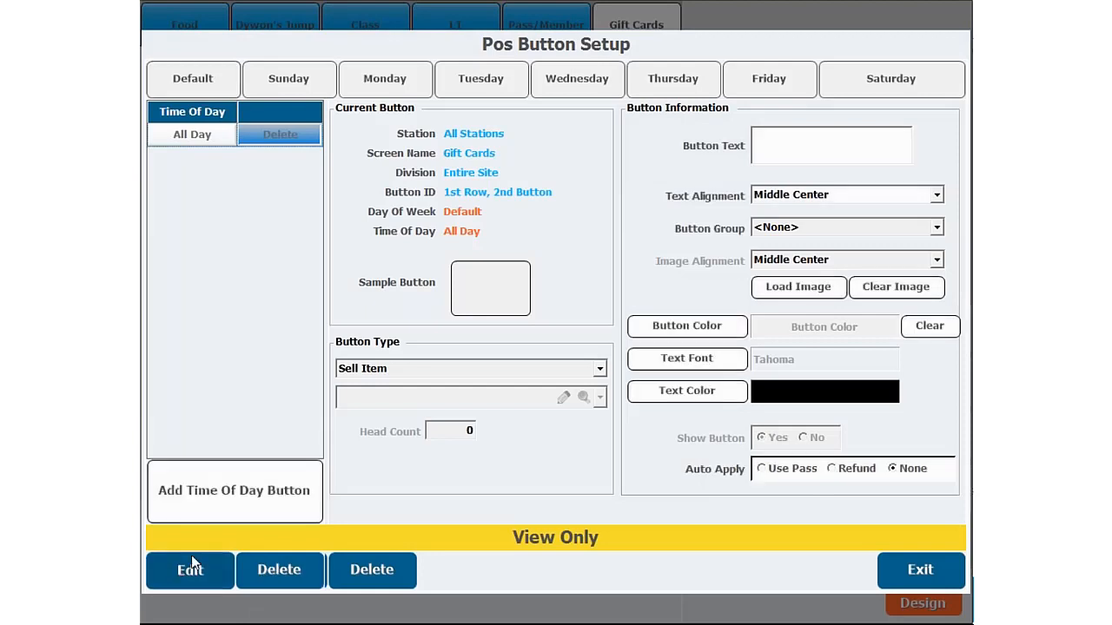
pyautogui.click(379, 393)
pyautogui.write('H')
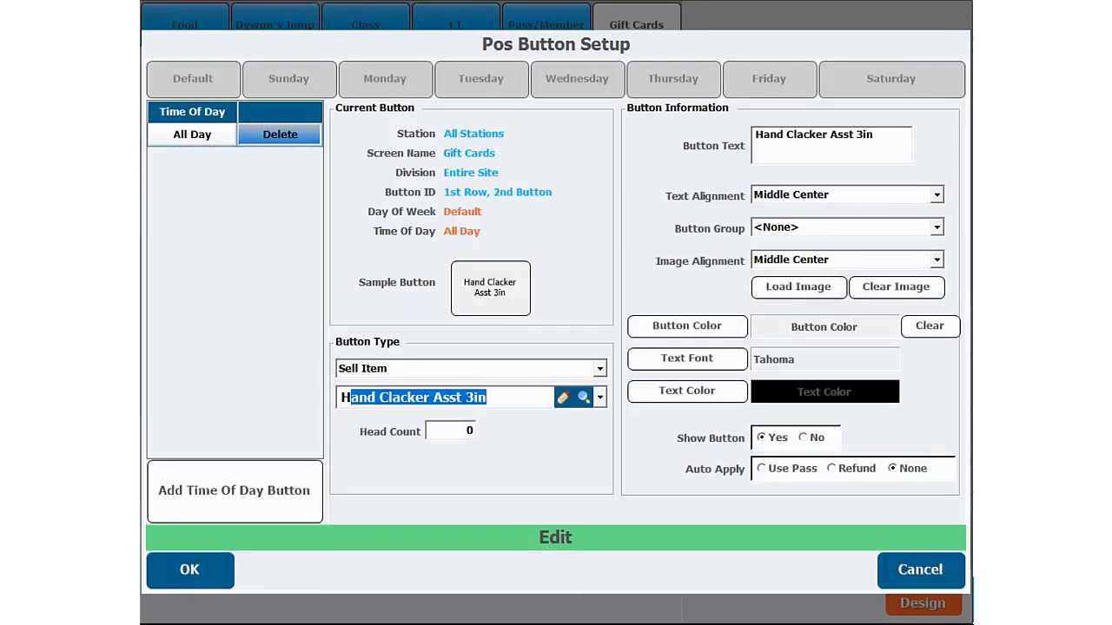
pyautogui.write('oliday GC $50')
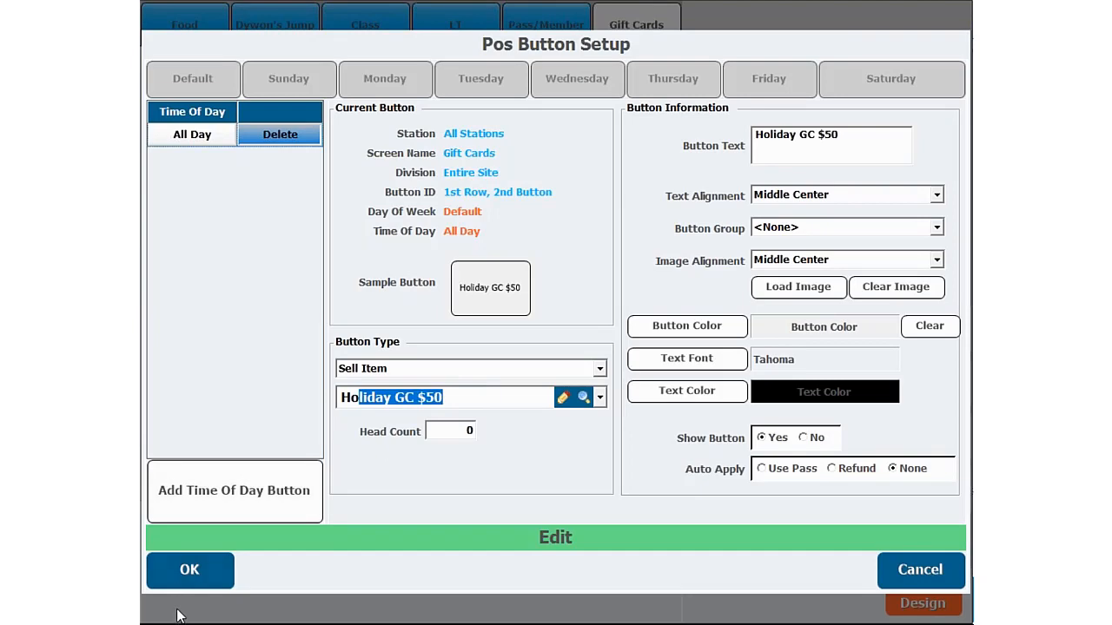
pyautogui.click(189, 572)
pyautogui.click(912, 574)
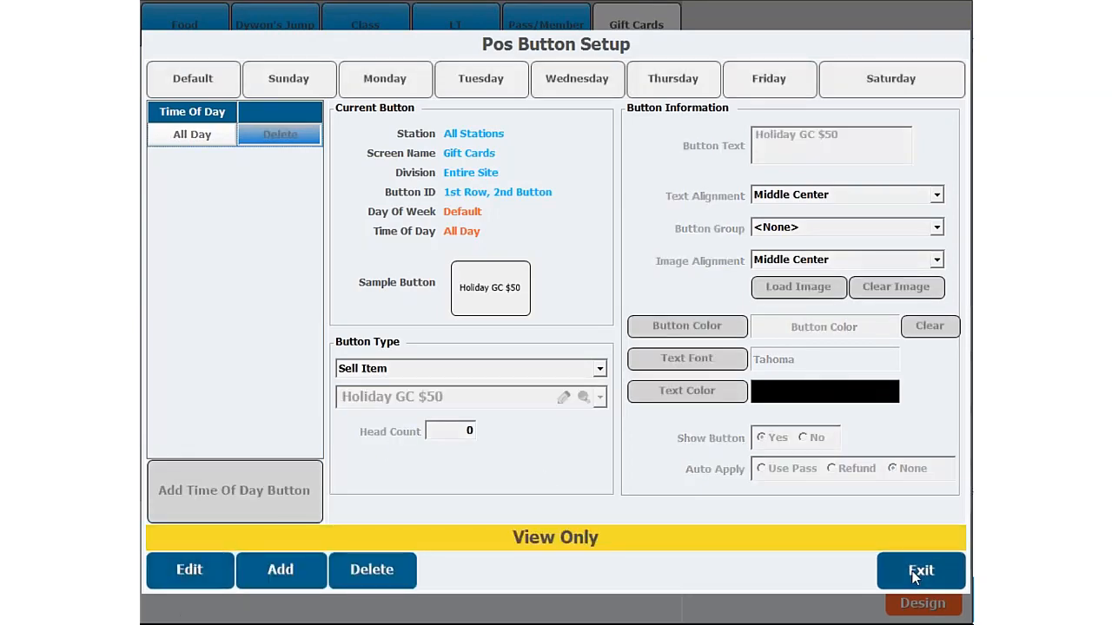
pyautogui.click(945, 611)
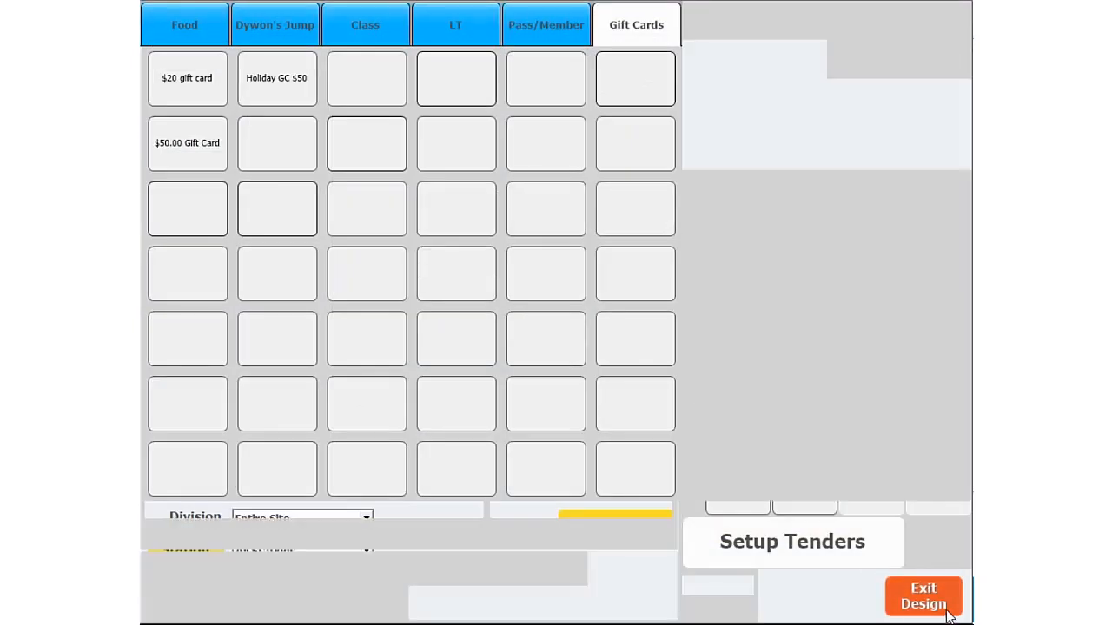
# - Sign in to the POS register with the employee number
pyautogui.click(773, 236)
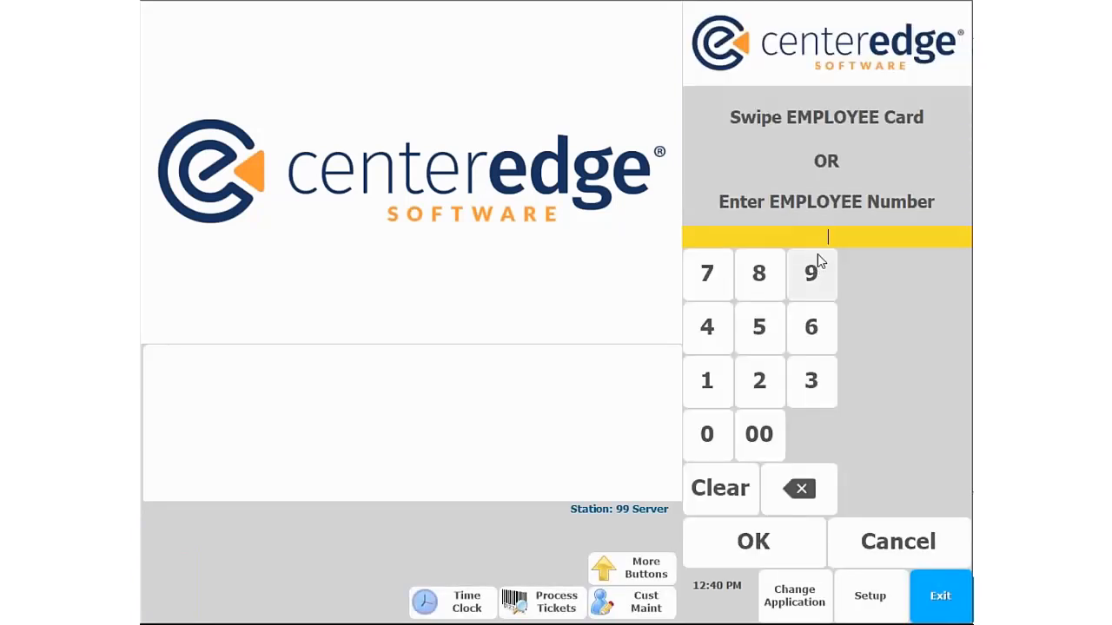
pyautogui.write('619')
pyautogui.click(768, 544)
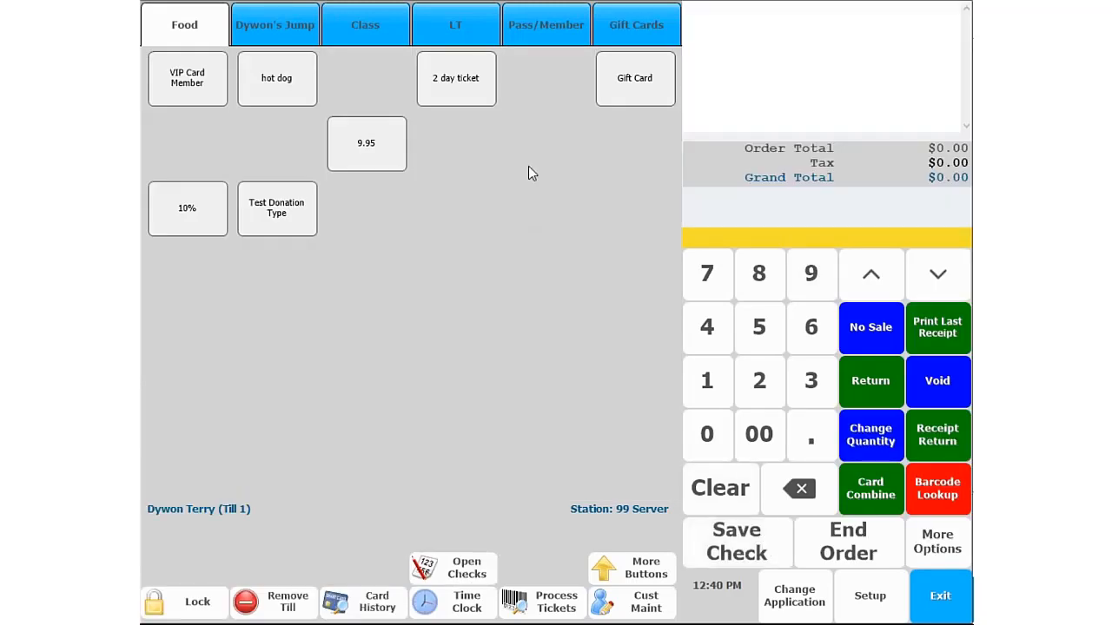
# - Ring up one Holiday GC $50 from the Gift Cards screen, pay $50.00 in cash, and complete the order
pyautogui.click(631, 36)
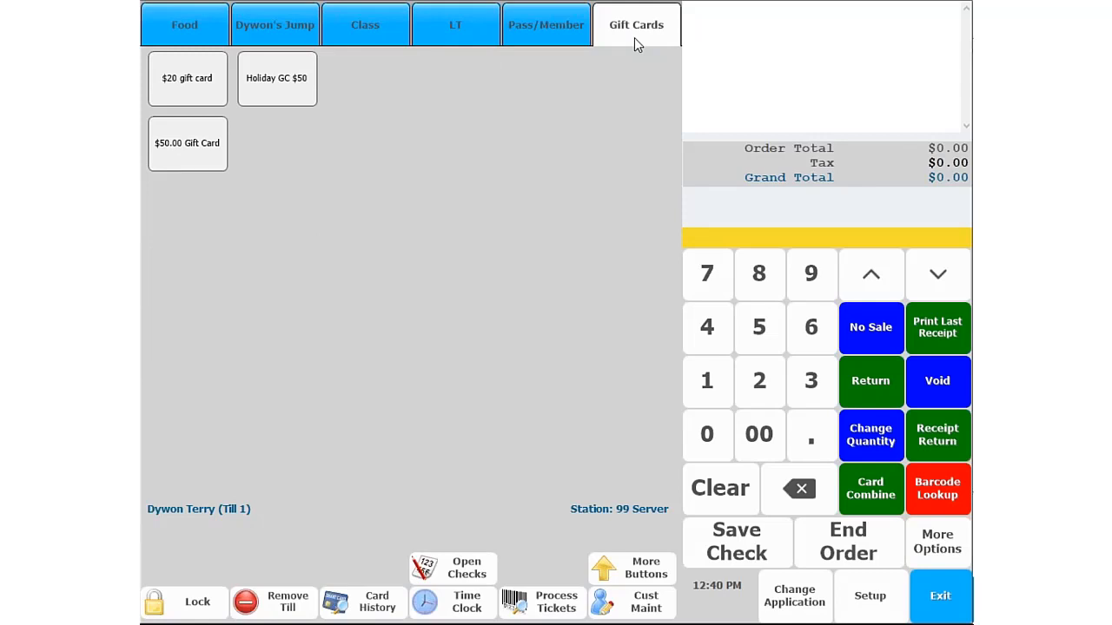
pyautogui.click(276, 78)
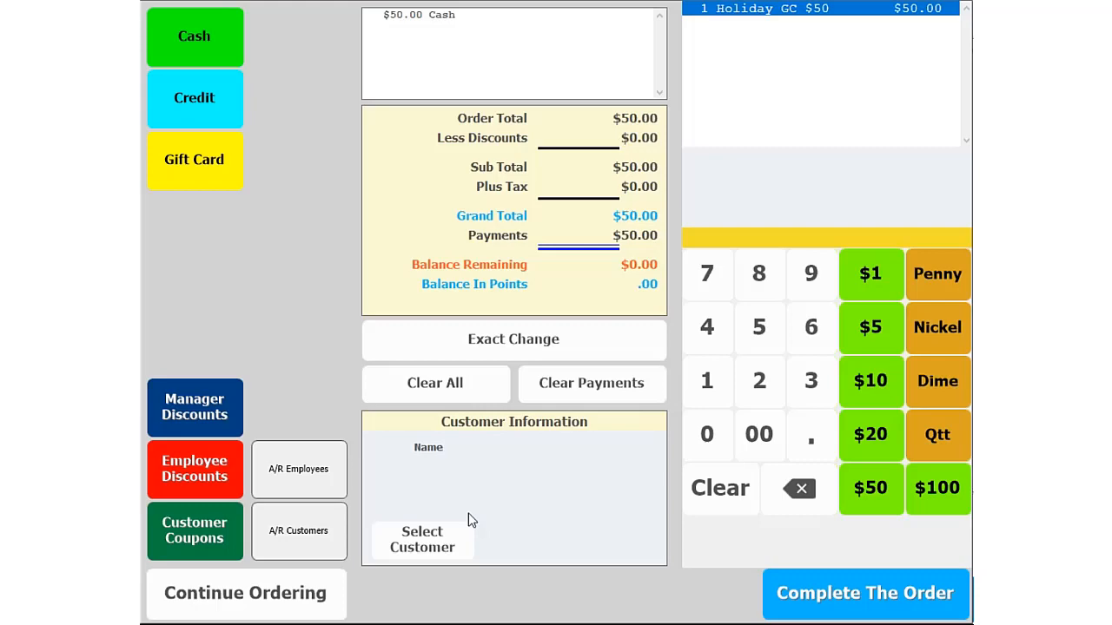
pyautogui.click(809, 602)
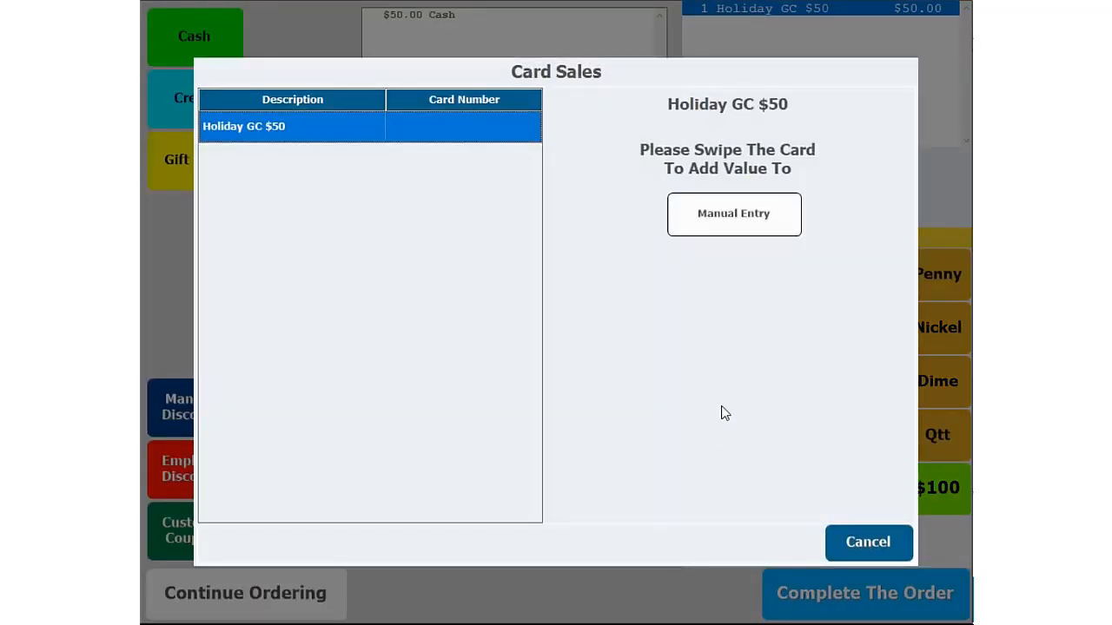
# - Enter the card number manually for the sale and link the card to an existing customer found by first name
pyautogui.click(766, 215)
pyautogui.click(712, 227)
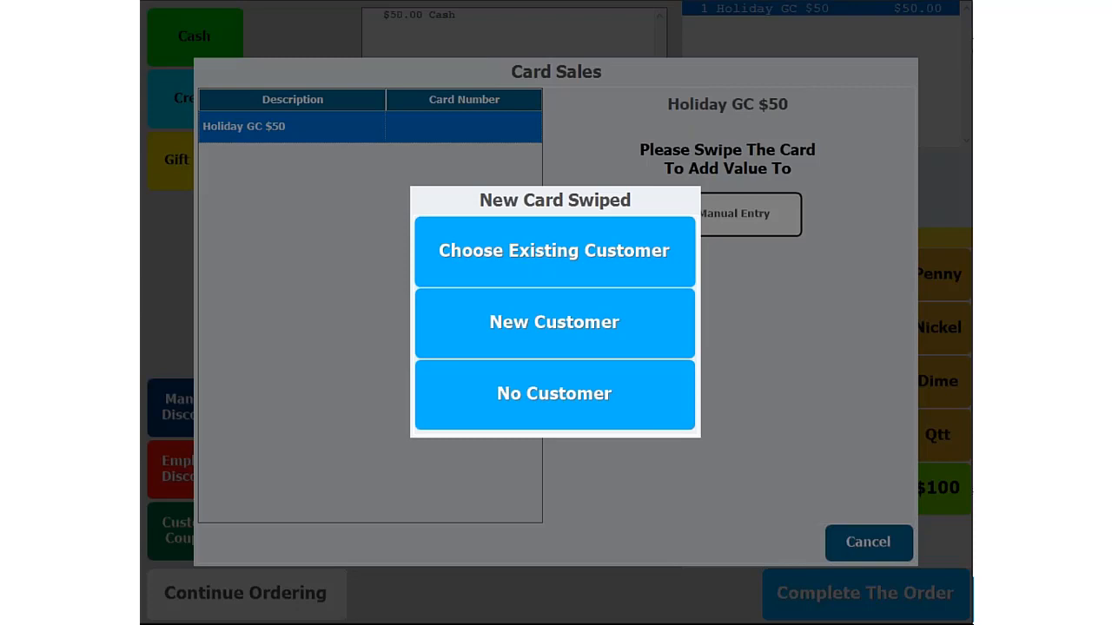
pyautogui.click(521, 252)
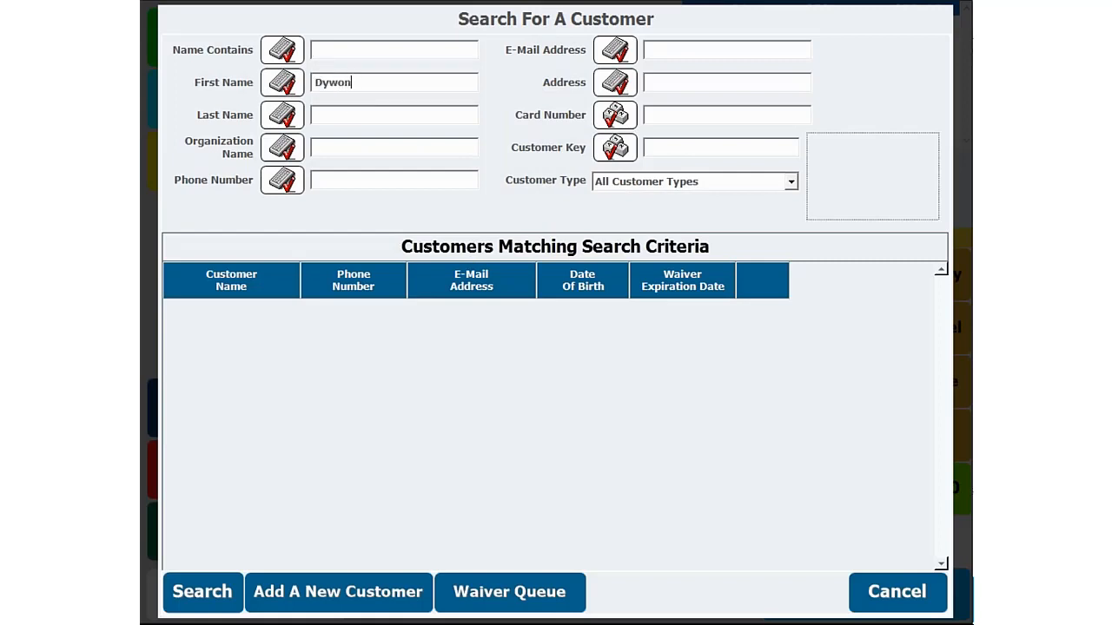
pyautogui.press('Return')
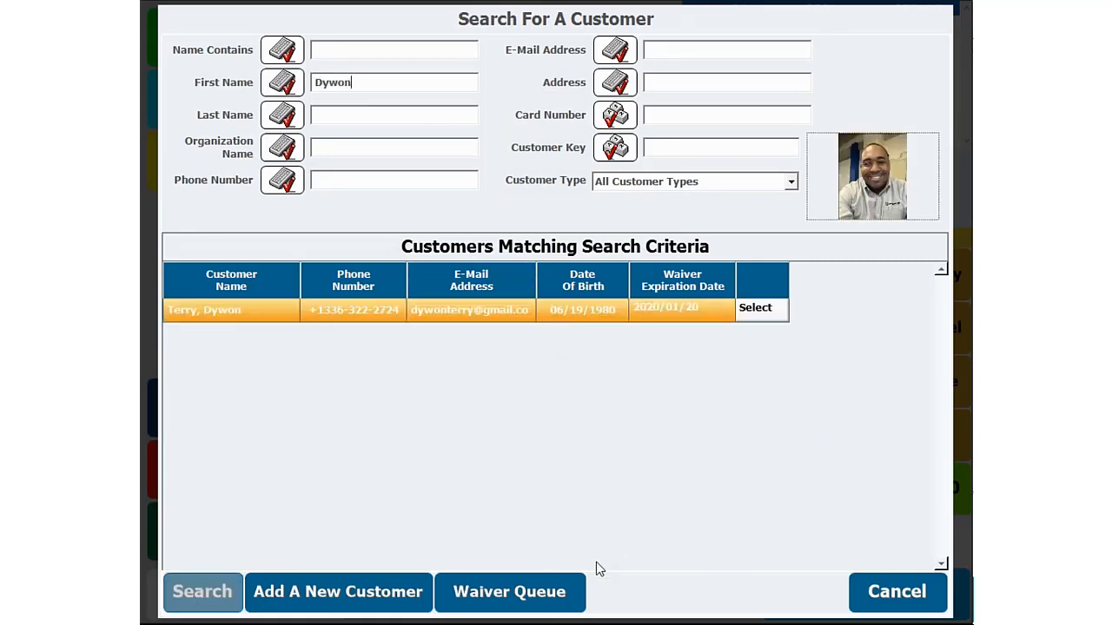
pyautogui.click(769, 317)
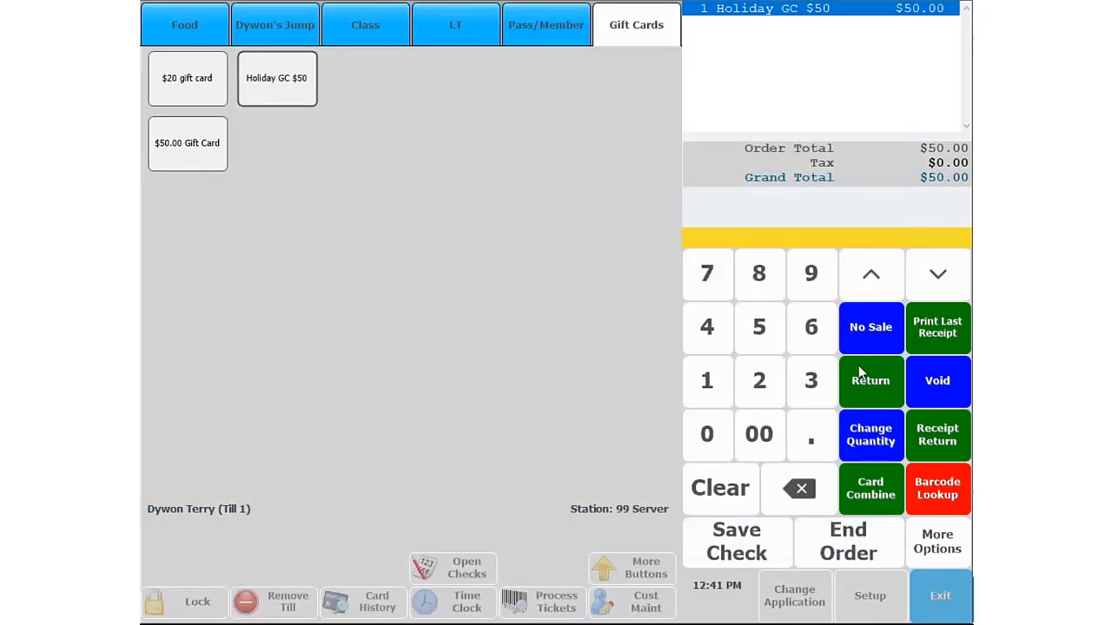
pyautogui.click(851, 552)
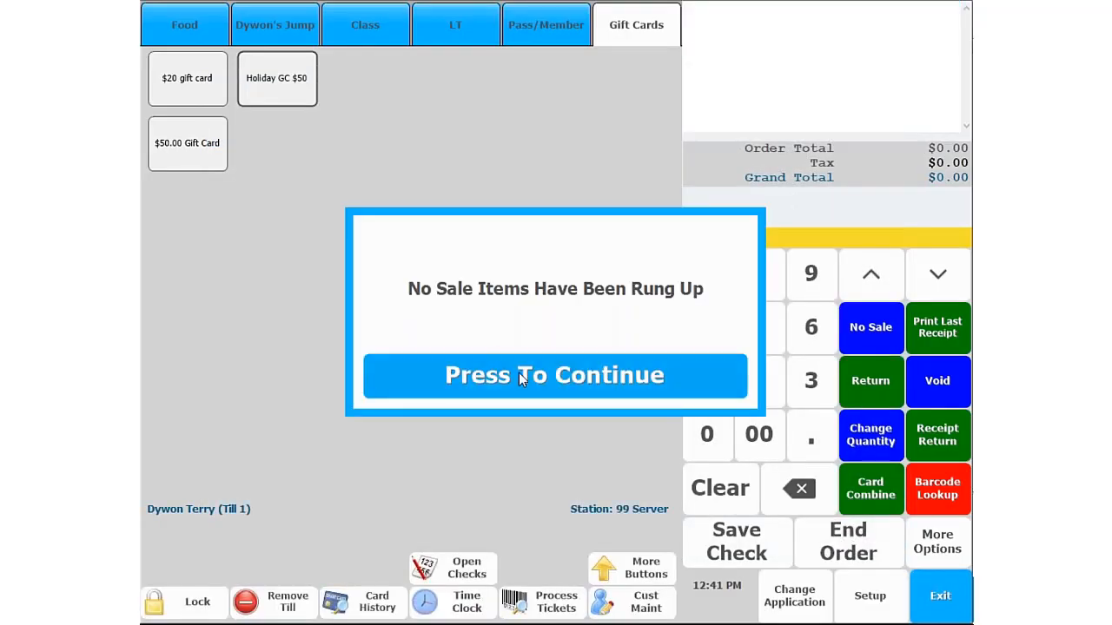
pyautogui.click(459, 375)
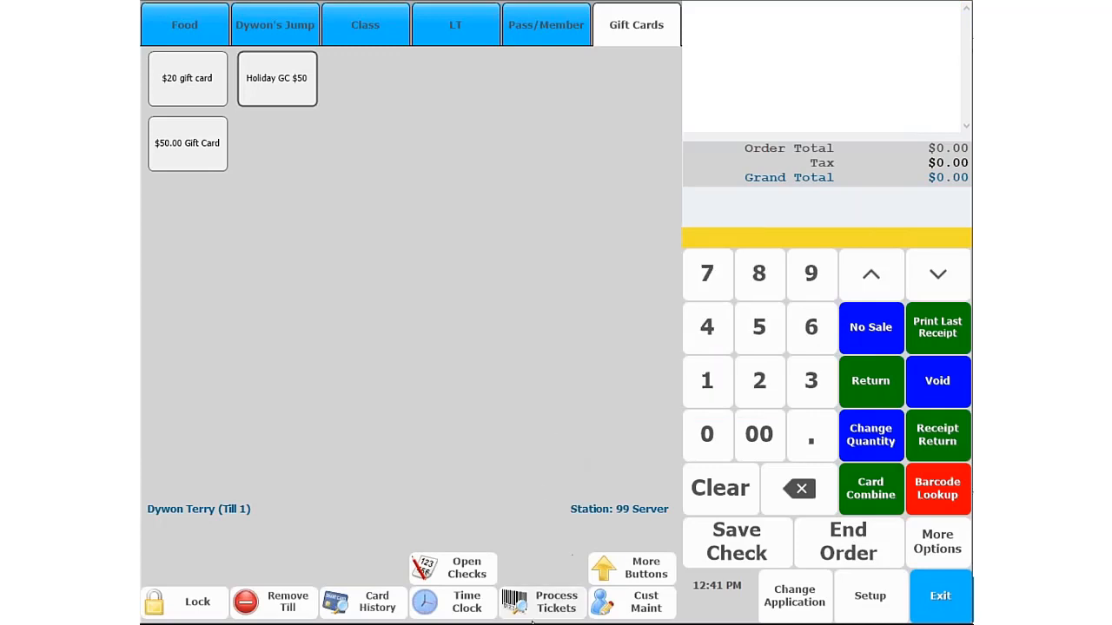
# - Review the sold card's history and value, and exit the POS with the till removed
pyautogui.click(365, 602)
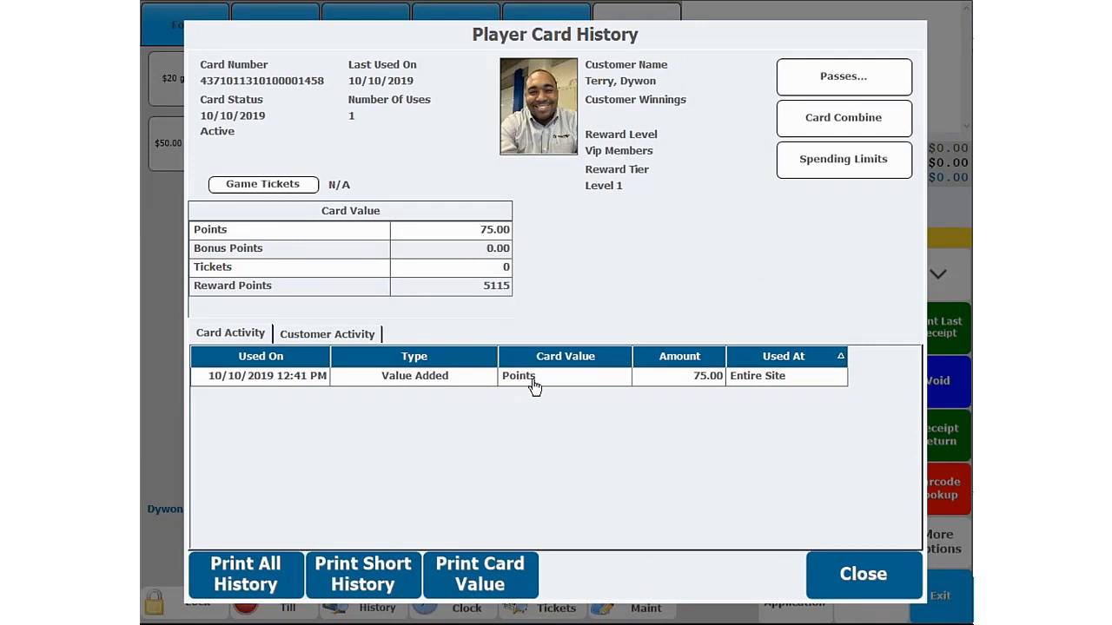
pyautogui.click(865, 574)
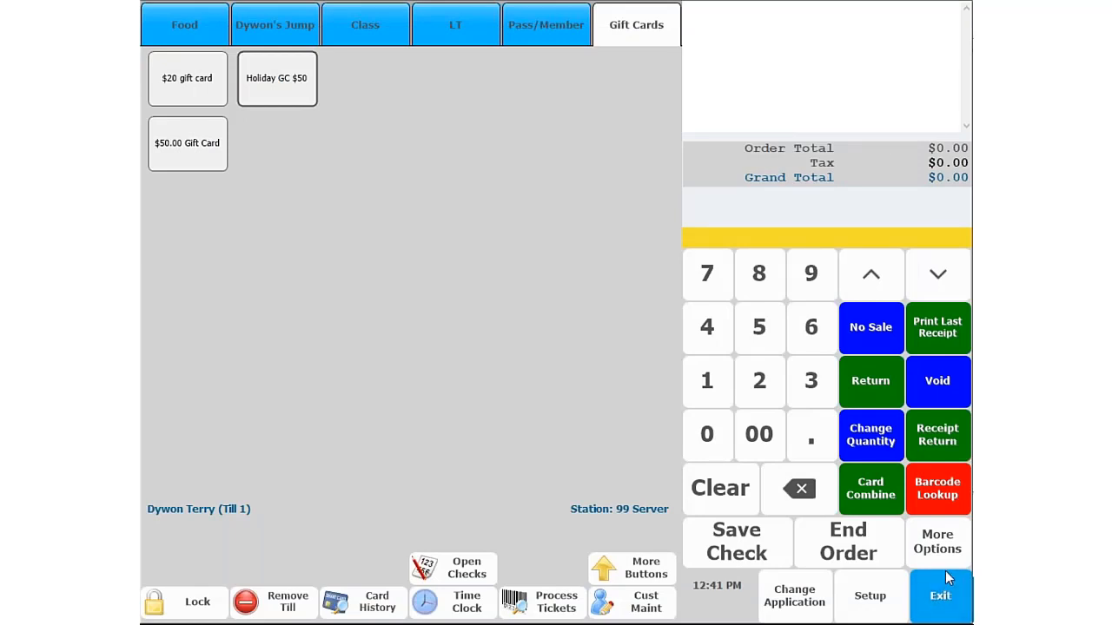
pyautogui.click(938, 600)
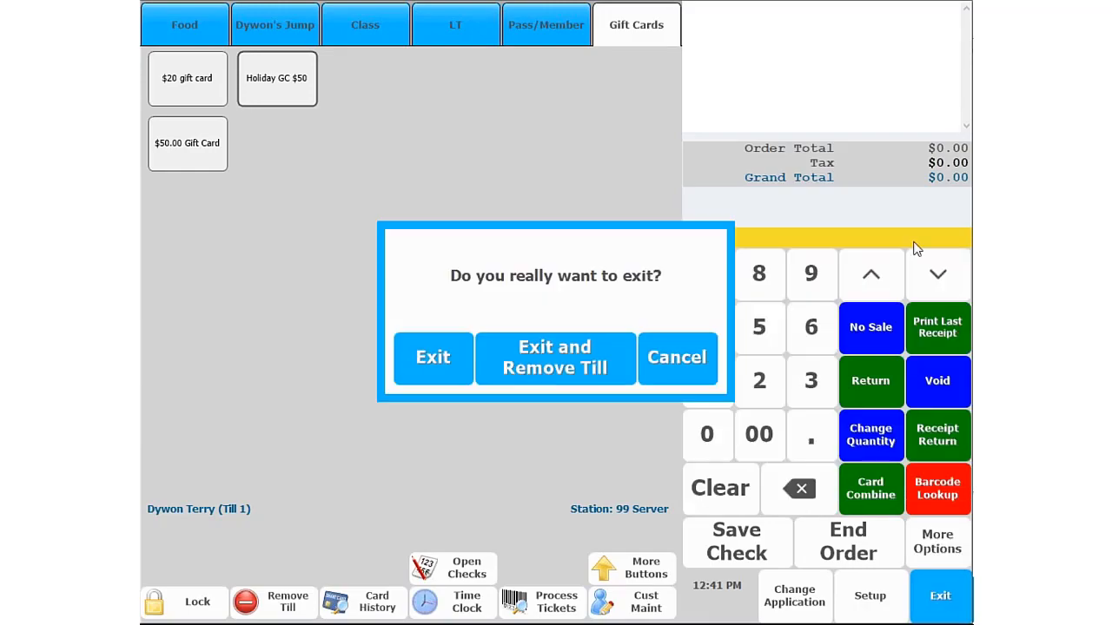
pyautogui.click(527, 343)
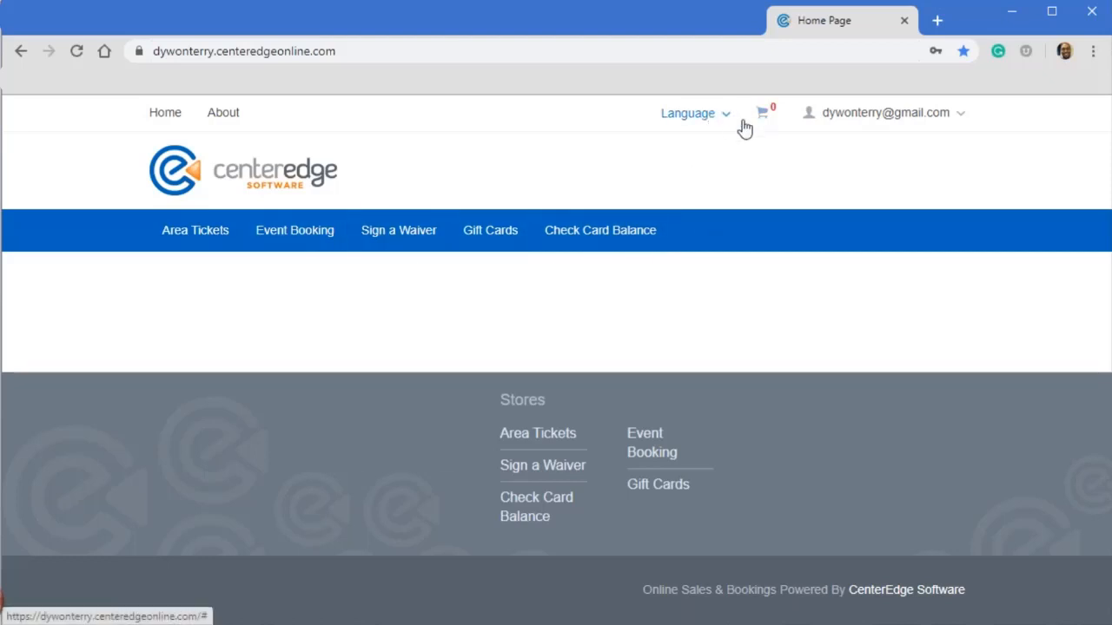
# - In the browser's online store, log off the current account and log in with another account's e-mail address and password
pyautogui.click(962, 115)
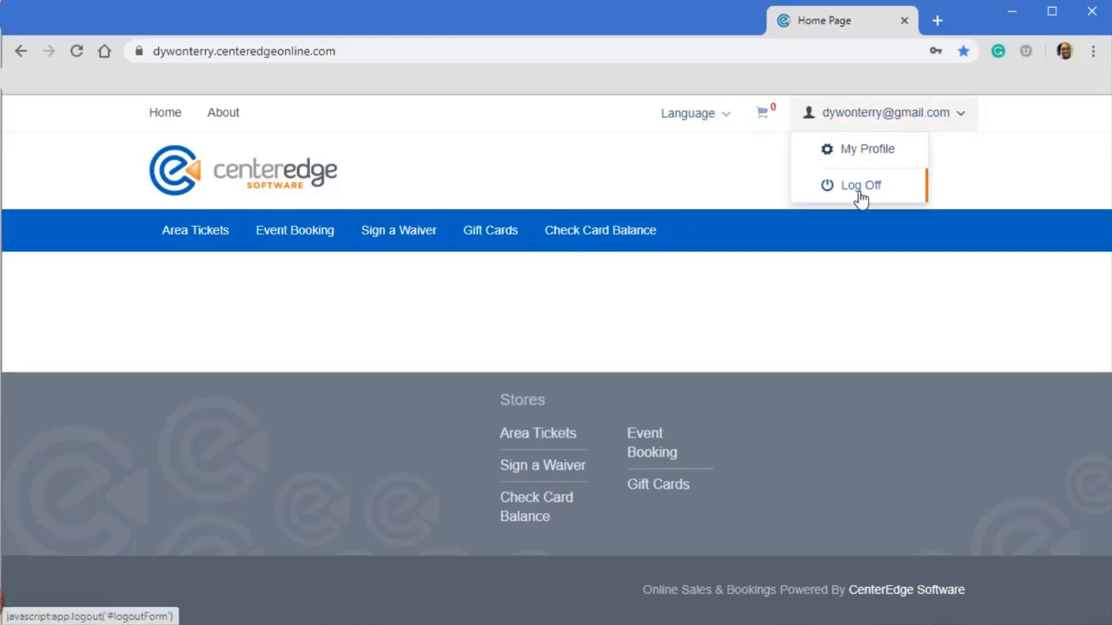
pyautogui.click(866, 185)
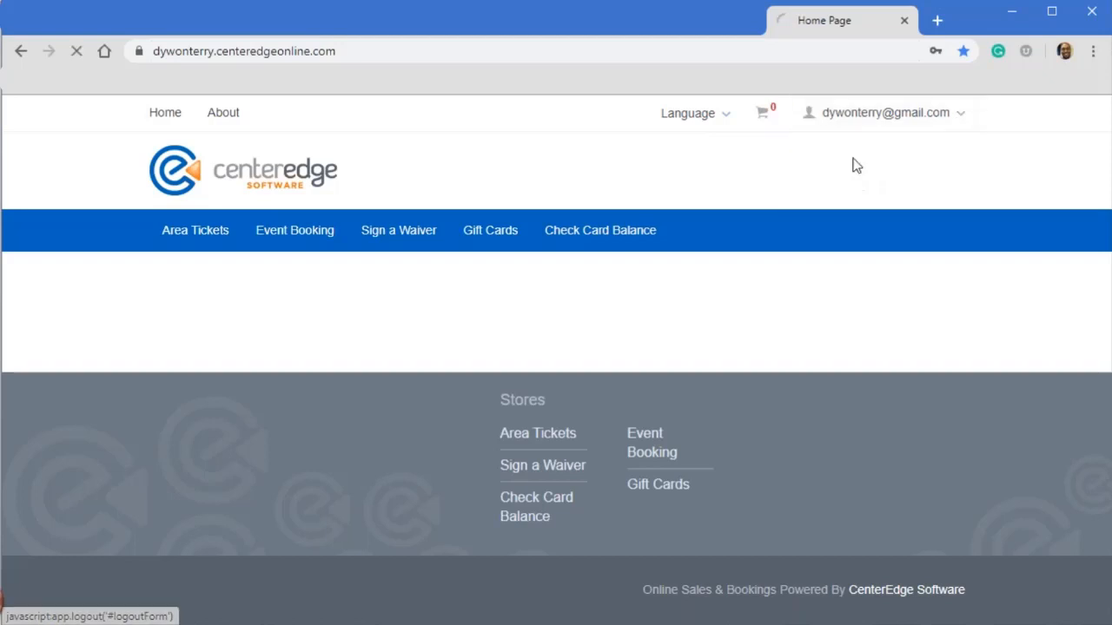
pyautogui.click(953, 114)
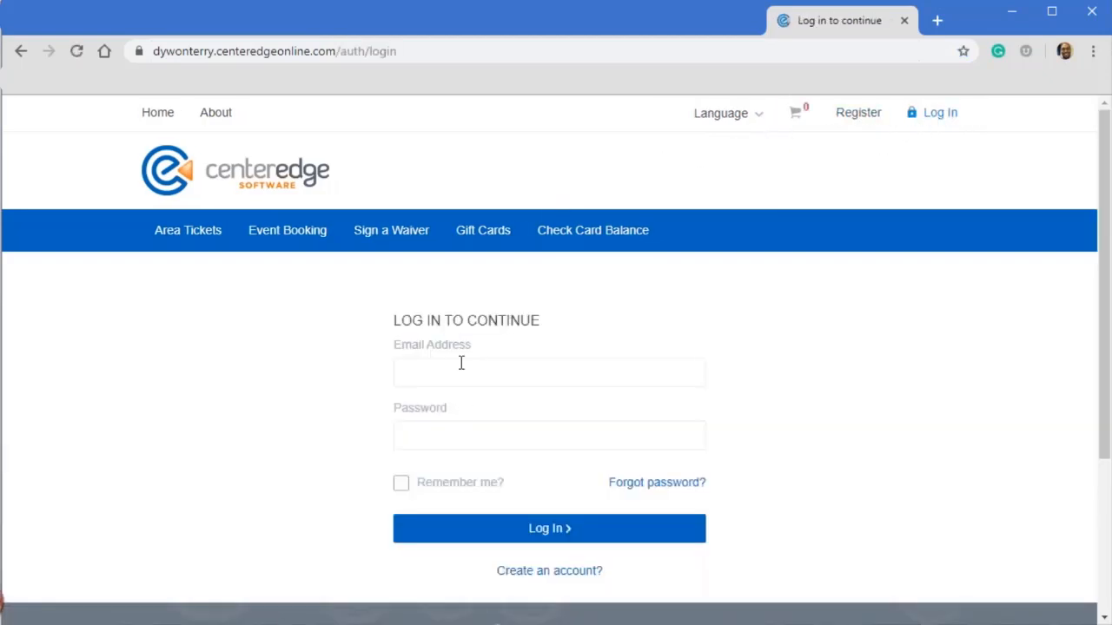
pyautogui.click(461, 363)
pyautogui.click(469, 415)
pyautogui.click(482, 535)
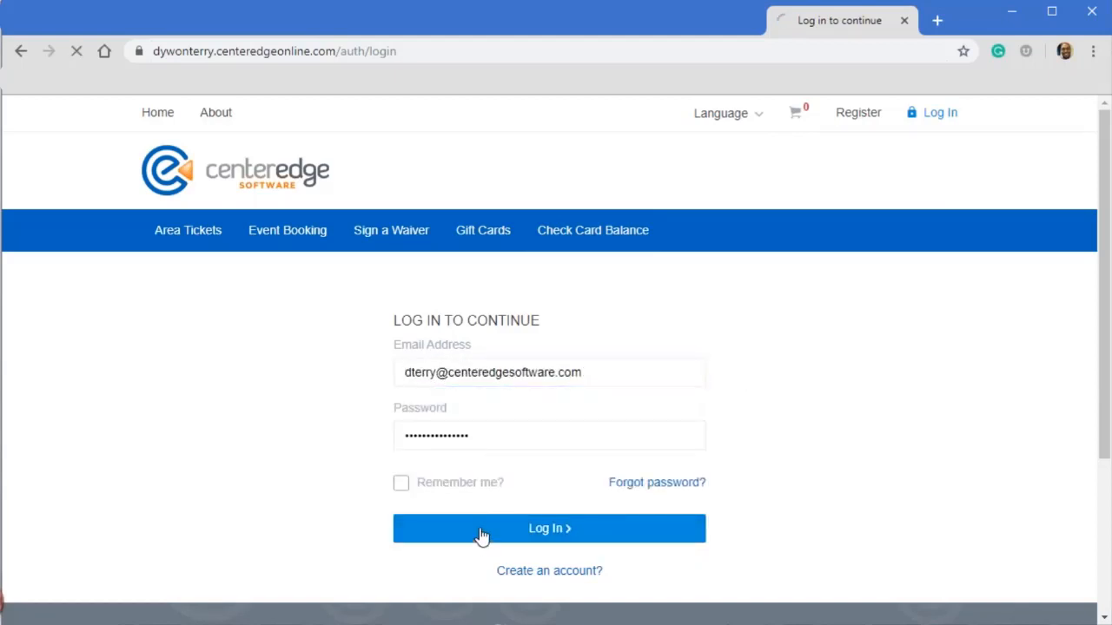
# - Re-enter the account password on the online store's login form and log in
pyautogui.click(466, 480)
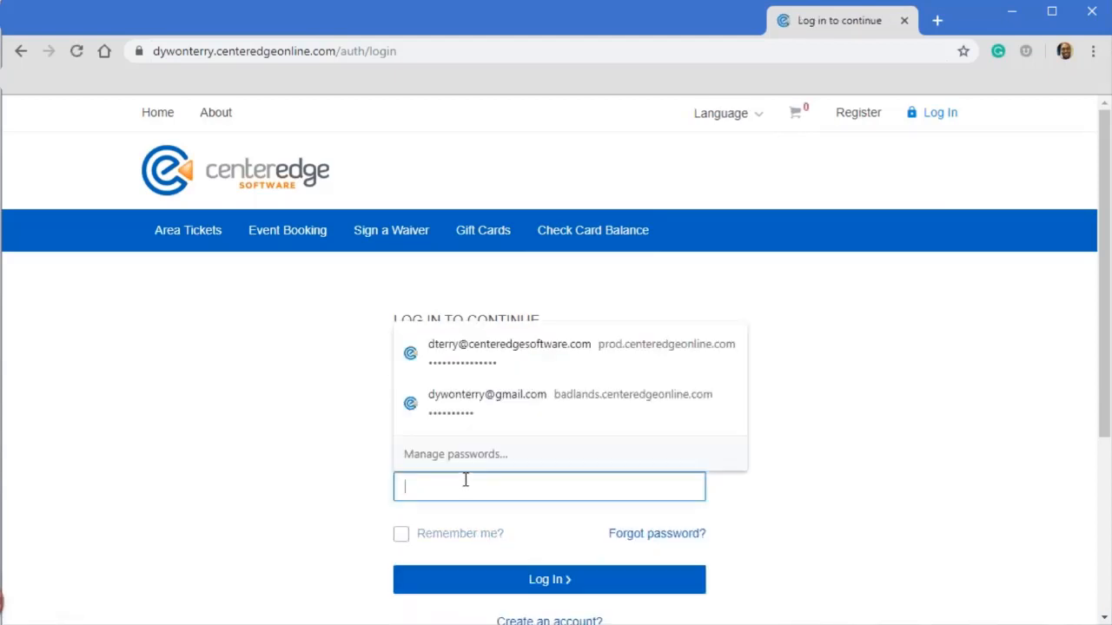
pyautogui.write('•••••')
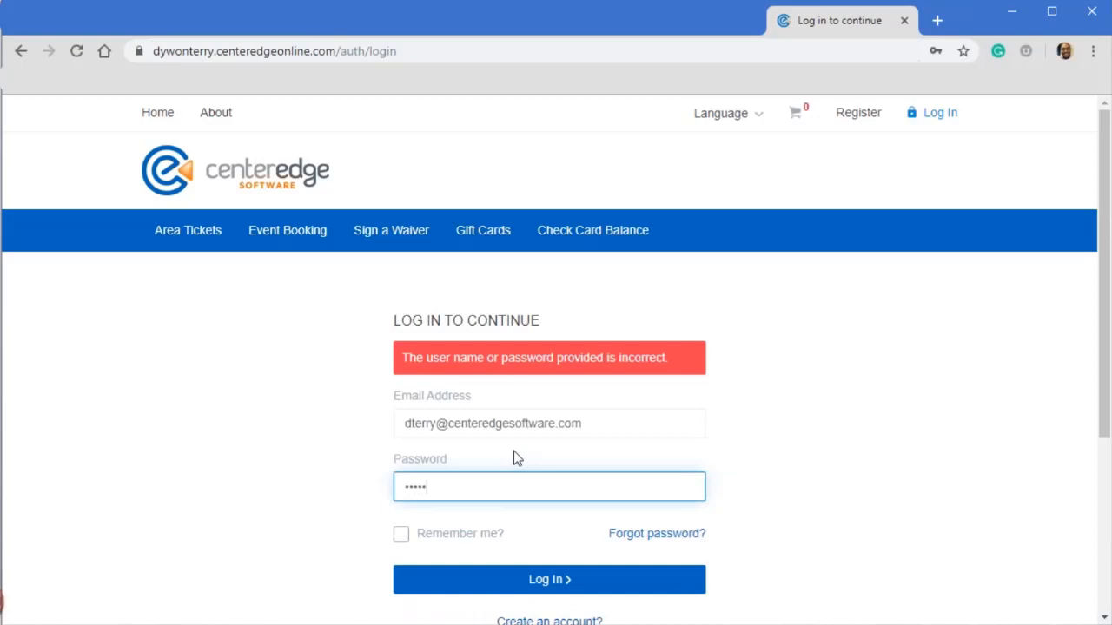
pyautogui.write('•••••')
pyautogui.click(529, 588)
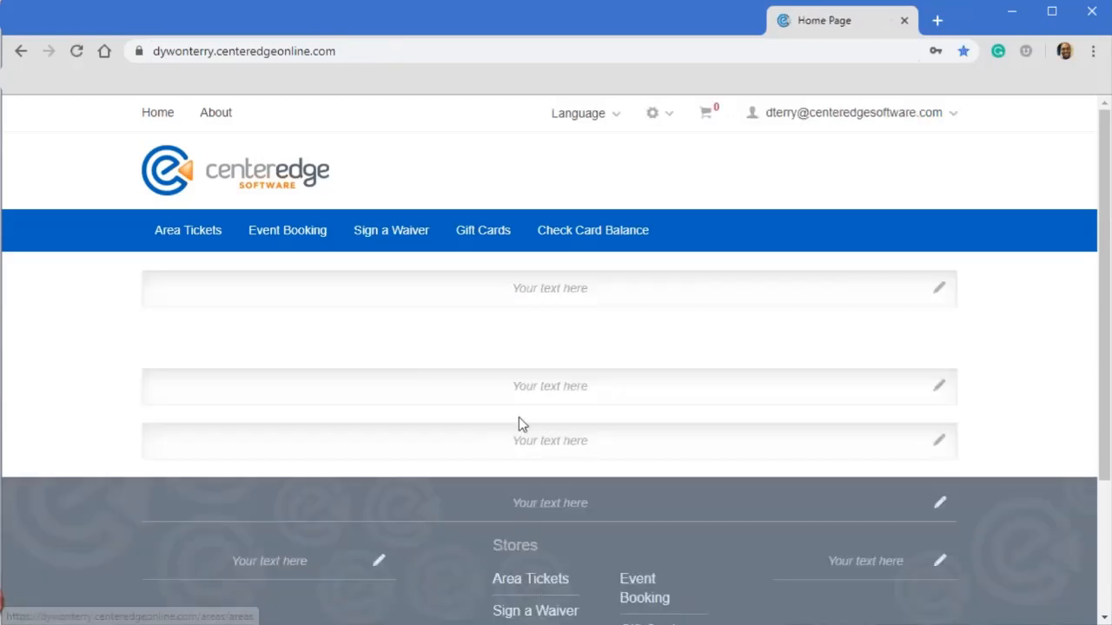
# - In the online store's system settings, enable the Retail Store navigation link and save it
pyautogui.click(663, 121)
pyautogui.click(683, 218)
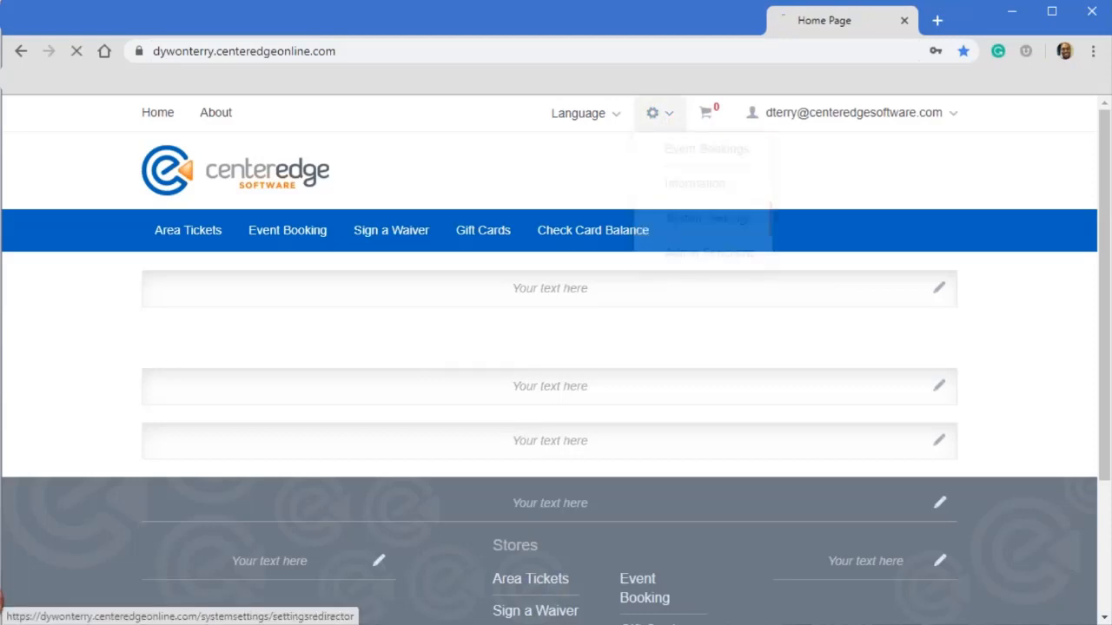
pyautogui.scroll(-1, 211, 482)
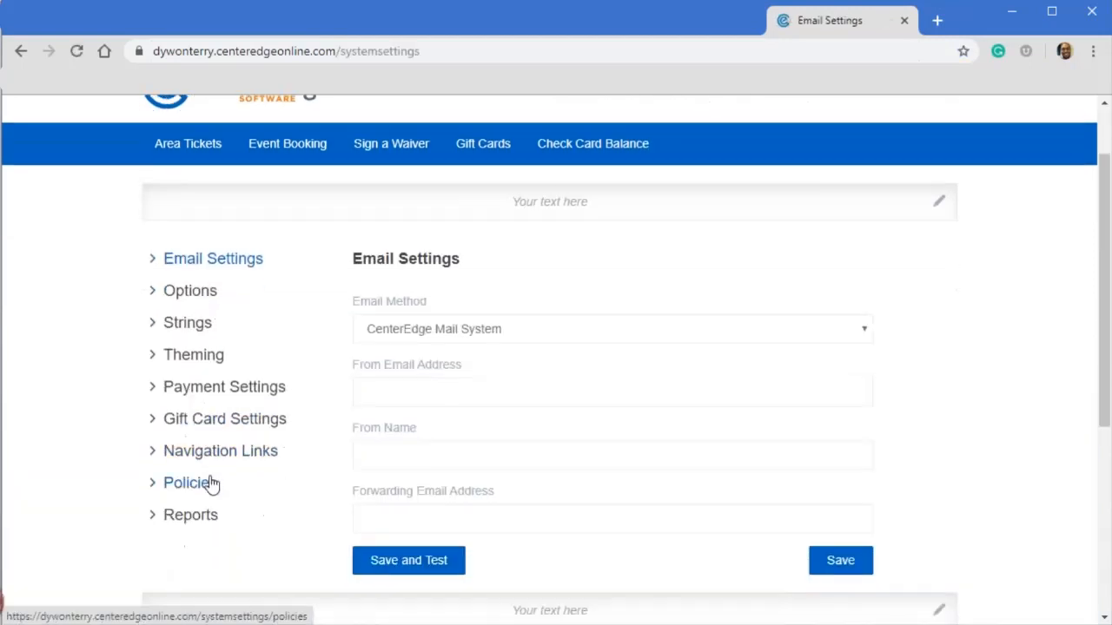
pyautogui.click(210, 458)
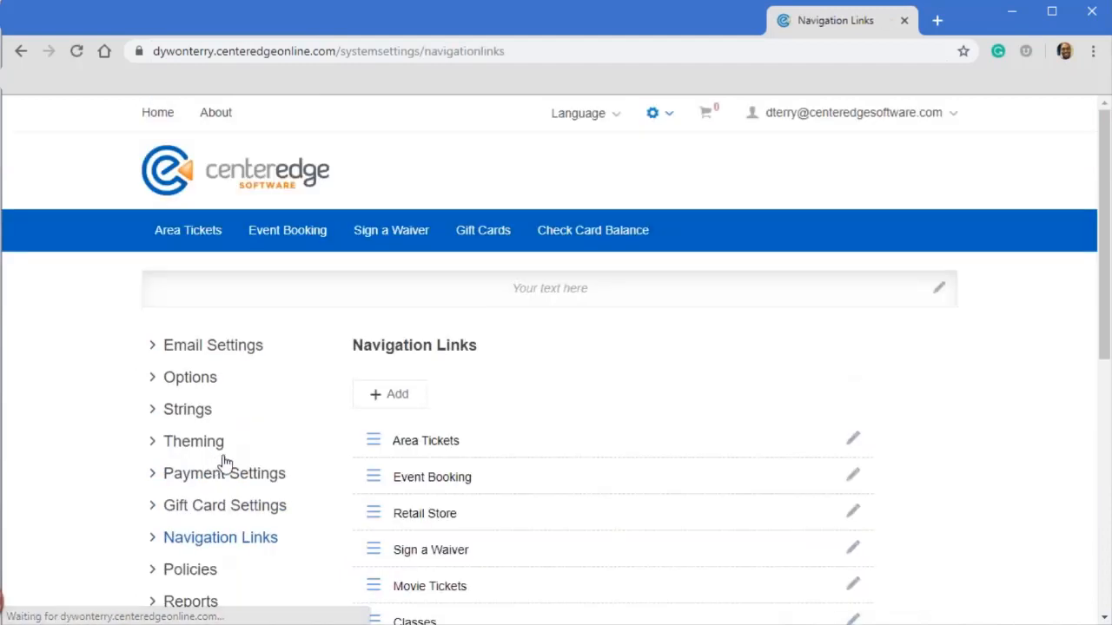
pyautogui.scroll(-2, 333, 367)
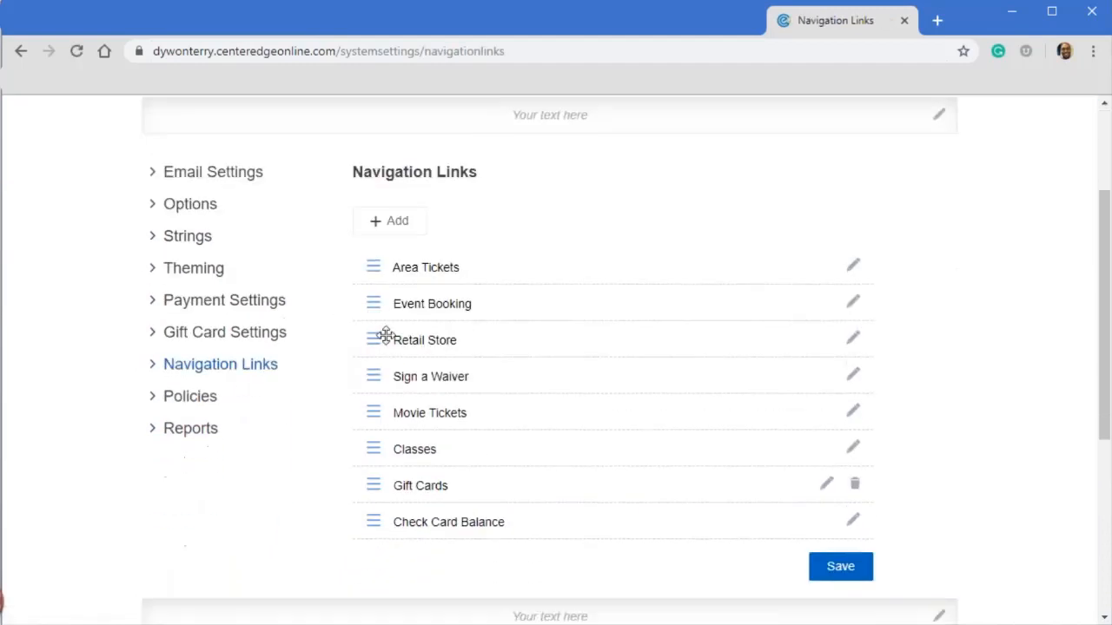
pyautogui.click(853, 342)
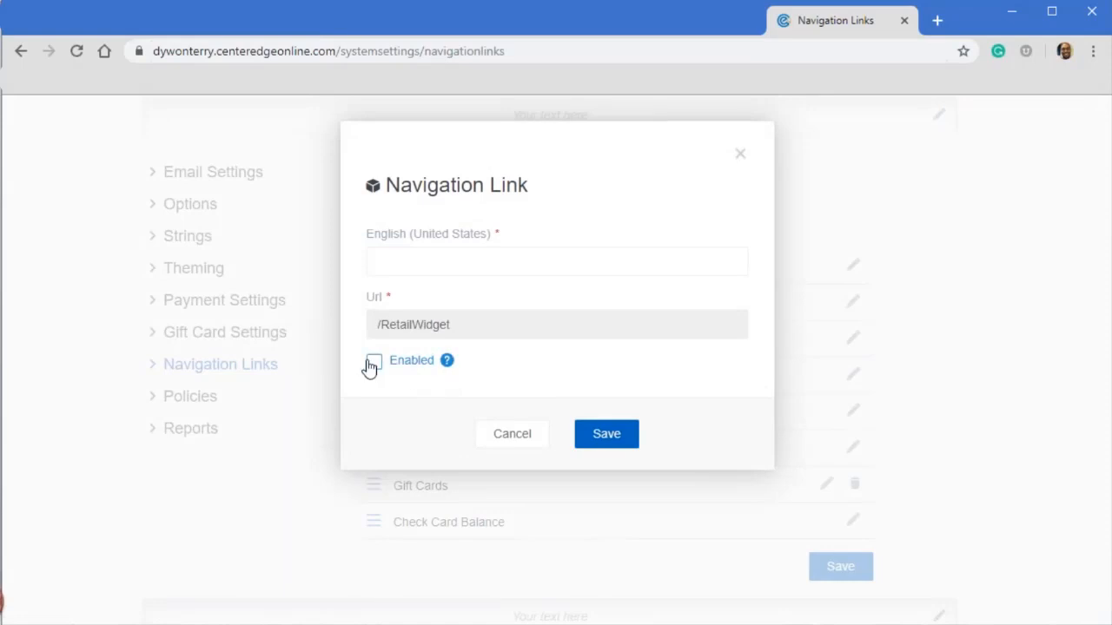
pyautogui.click(373, 363)
pyautogui.click(598, 437)
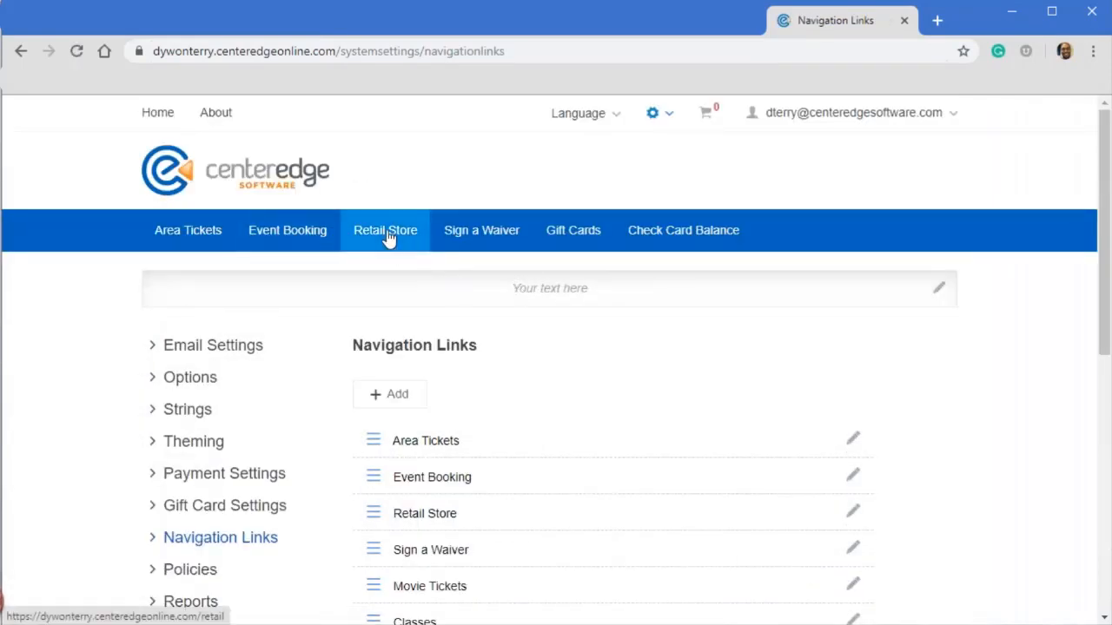
# - Open the Retail Store page and look over the gift cards offered there
pyautogui.click(391, 236)
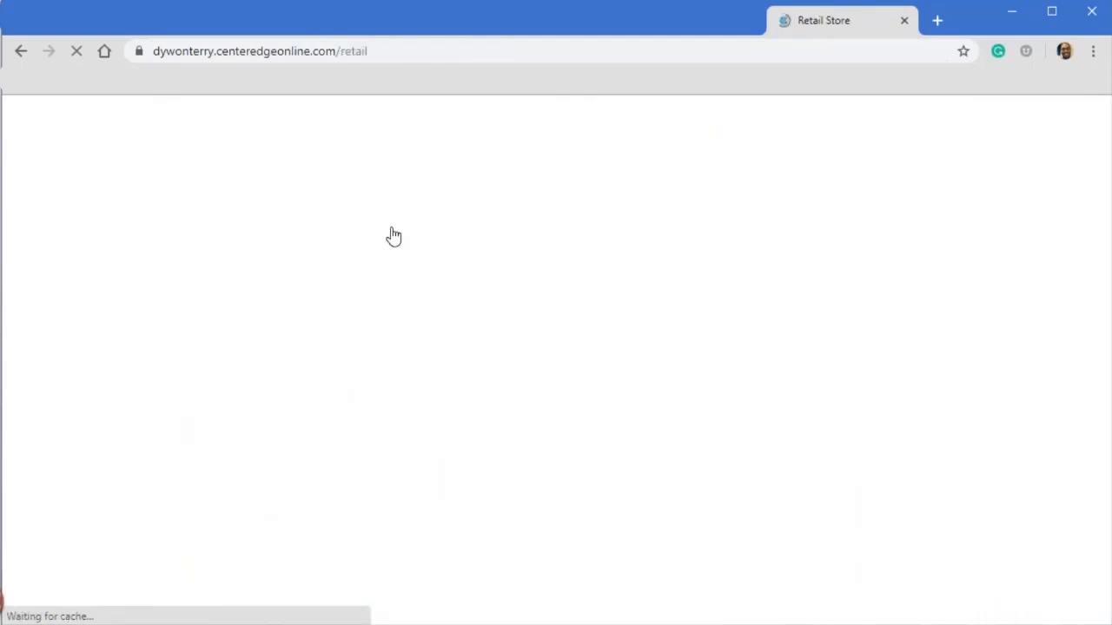
pyautogui.scroll(-2, 295, 298)
pyautogui.scroll(2, 264, 274)
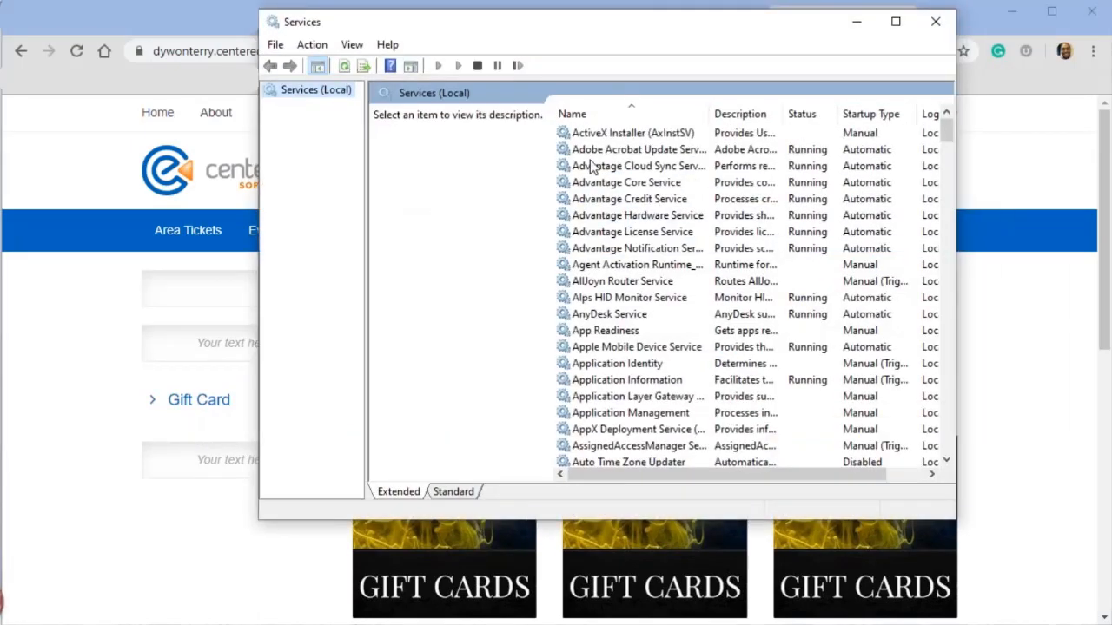
# - Switch to Windows Services, restart the Advantage Cloud Sync Service, and reload the Retail Store page in the browser
pyautogui.click(608, 166)
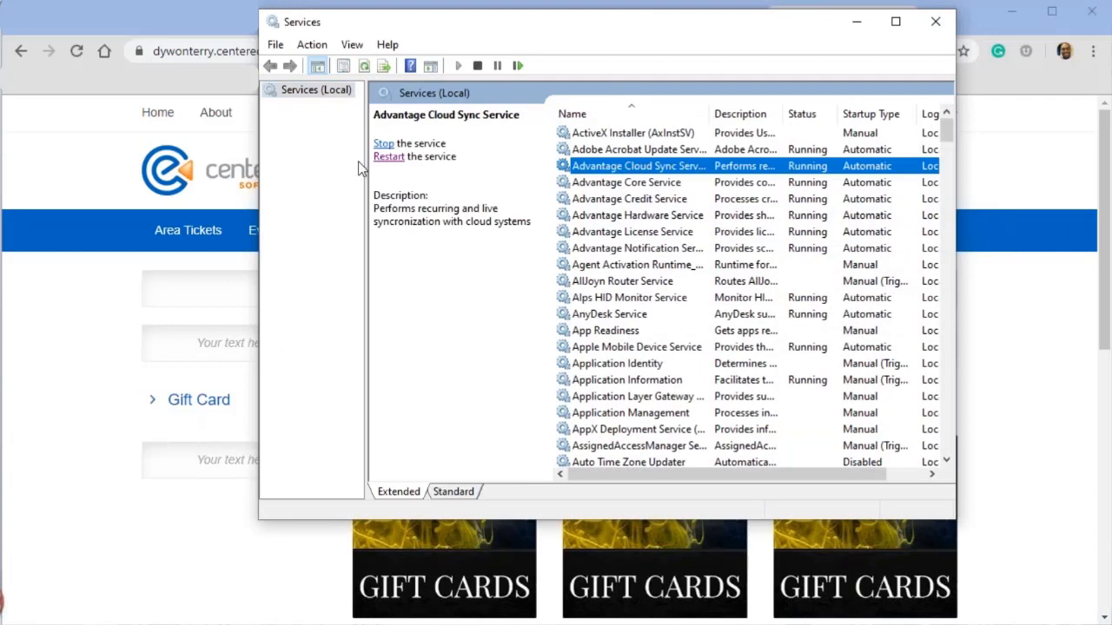
pyautogui.click(389, 158)
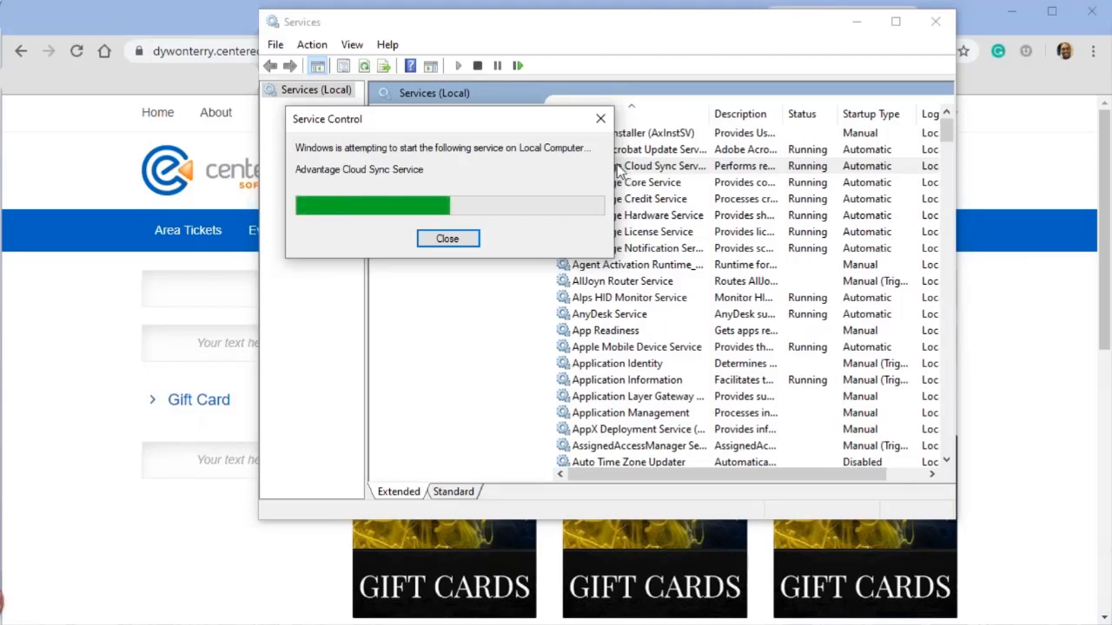
pyautogui.click(80, 394)
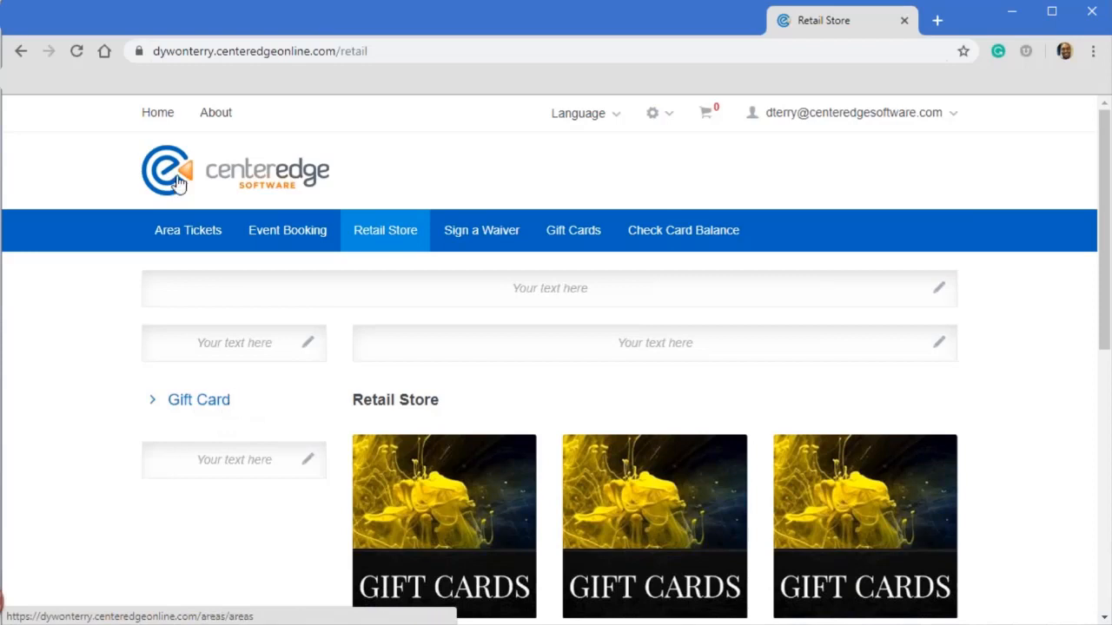
pyautogui.click(77, 50)
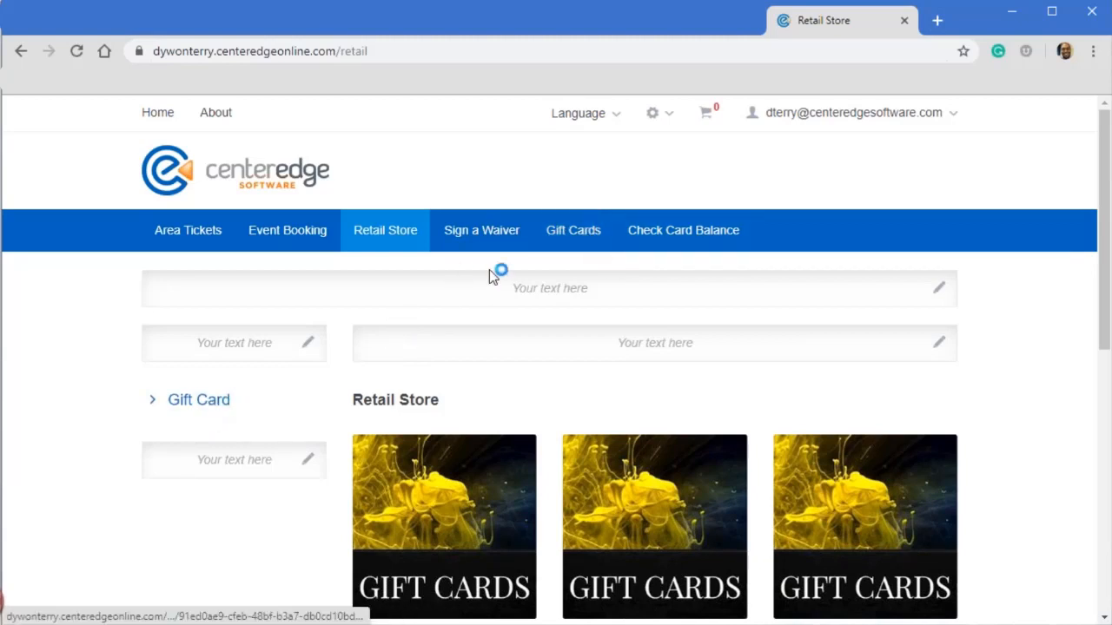
# - Open the Gift Card category in the Retail Store and copy its page URL
pyautogui.click(200, 401)
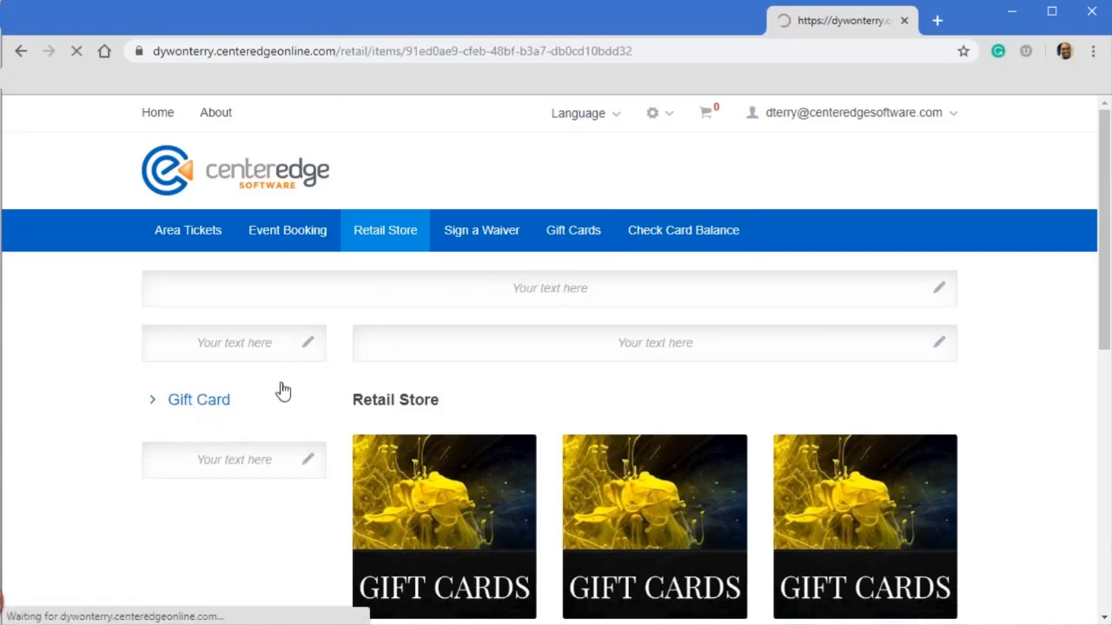
pyautogui.moveTo(660, 51); pyautogui.dragTo(144, 51)
pyautogui.rightClick(256, 54)
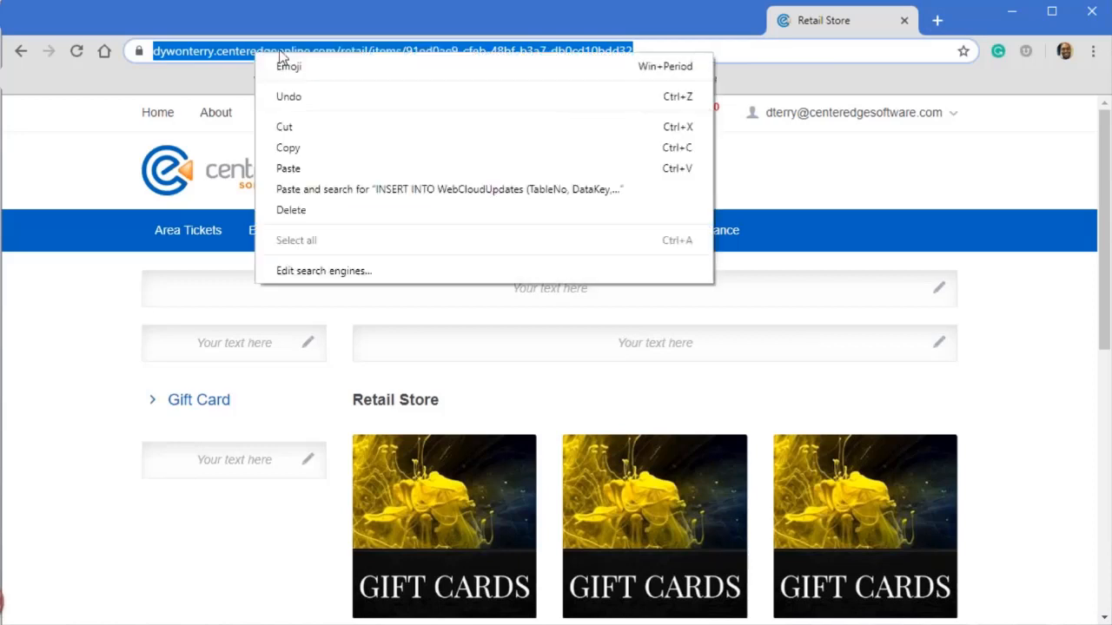
pyautogui.click(300, 154)
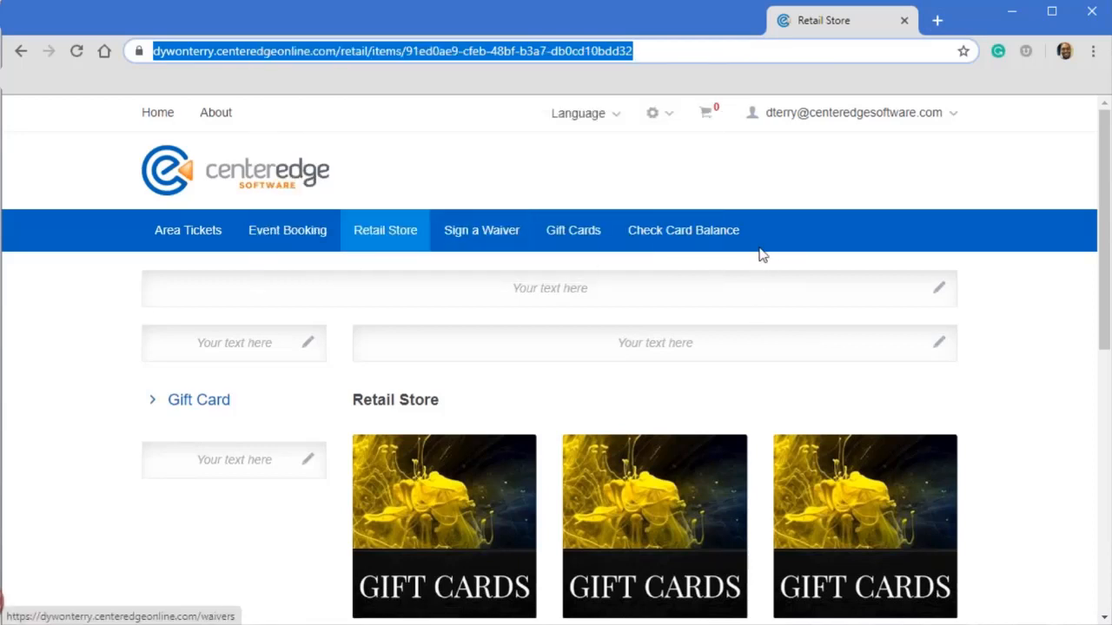
# - Go to the Navigation Links section of the online store's system settings
pyautogui.click(669, 121)
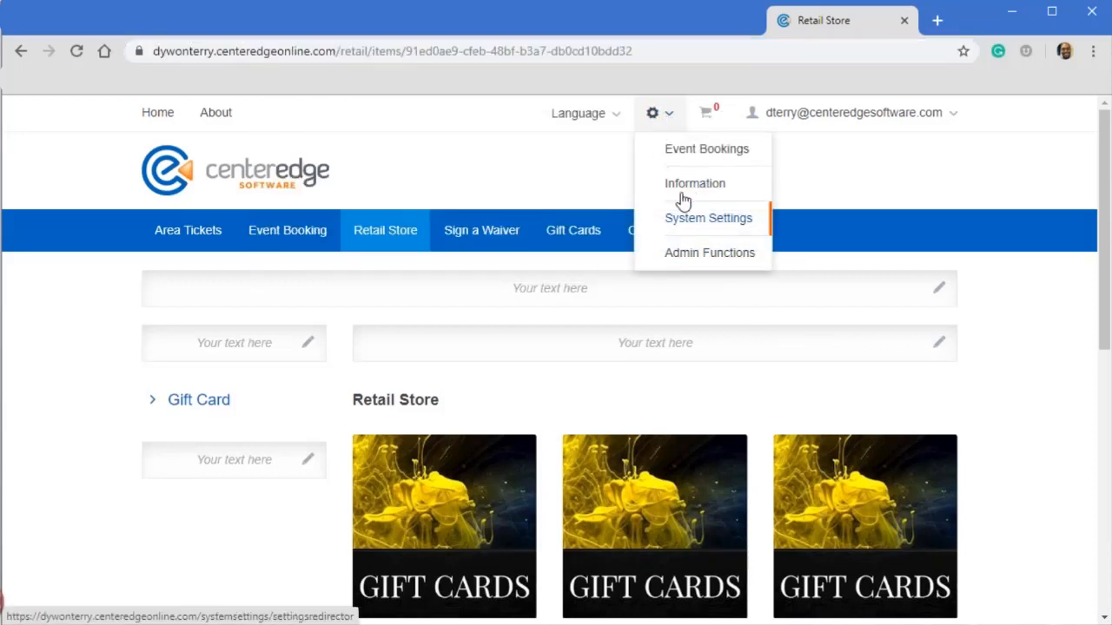
pyautogui.click(682, 189)
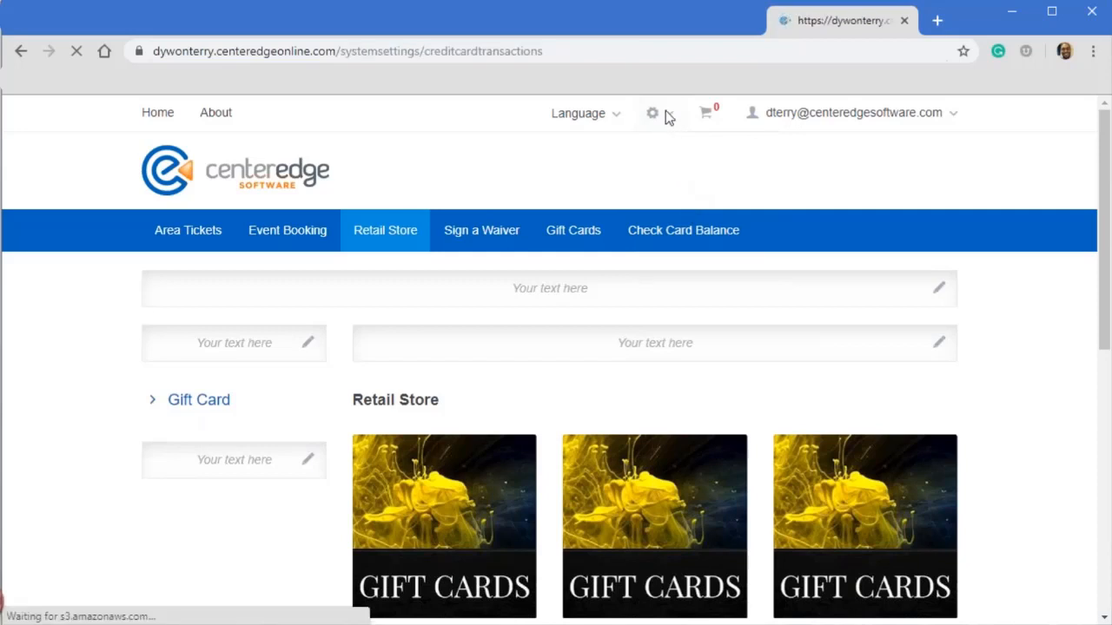
pyautogui.click(669, 117)
pyautogui.click(669, 225)
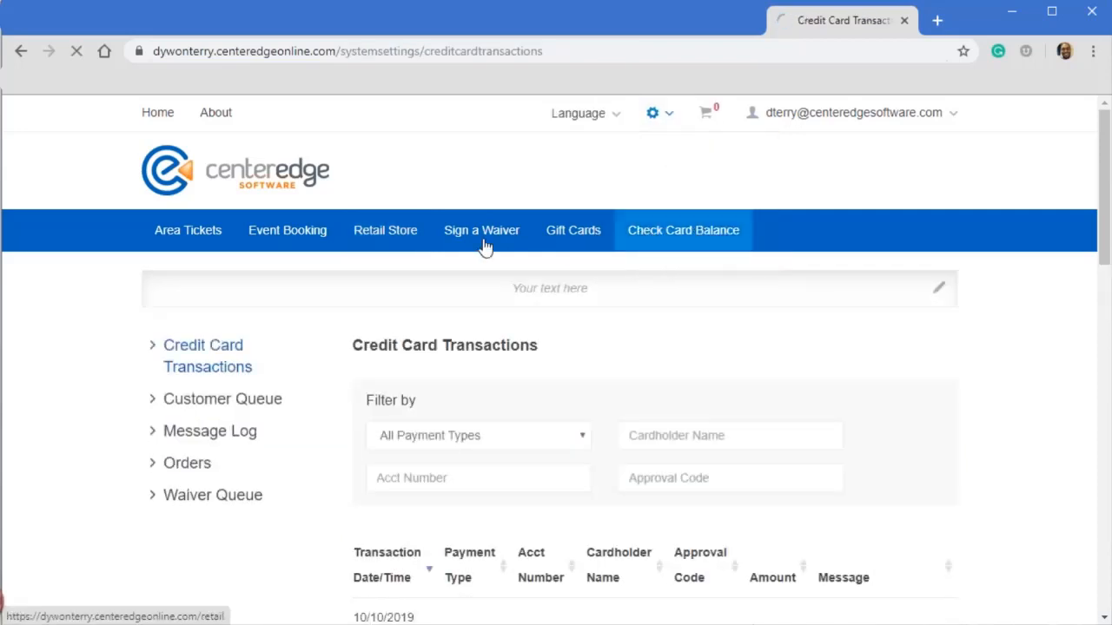
pyautogui.click(198, 541)
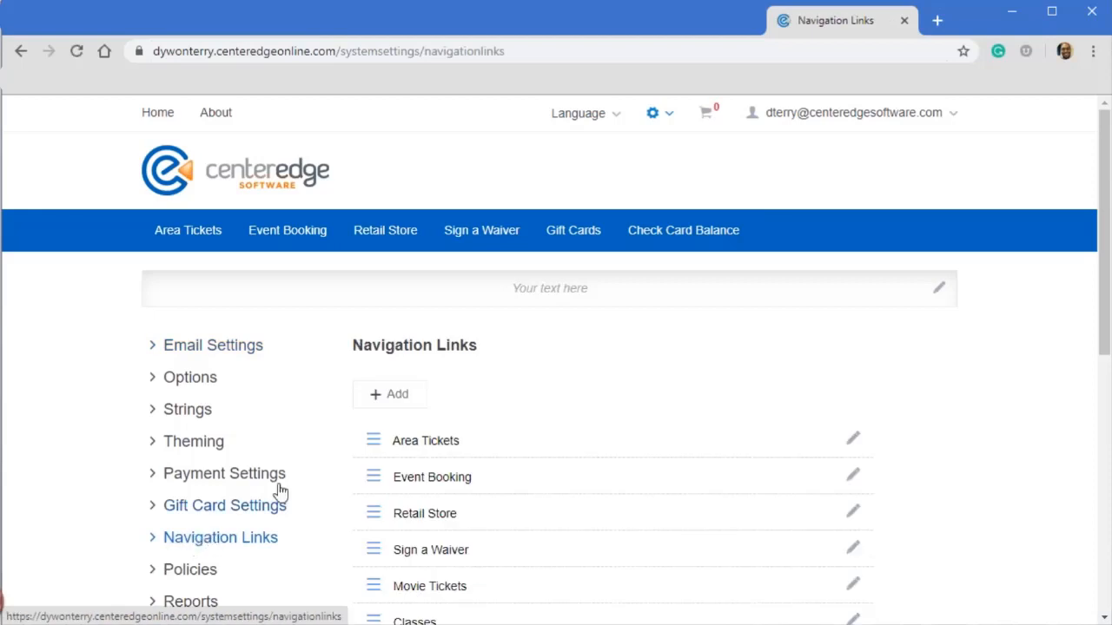
pyautogui.scroll(-3, 528, 377)
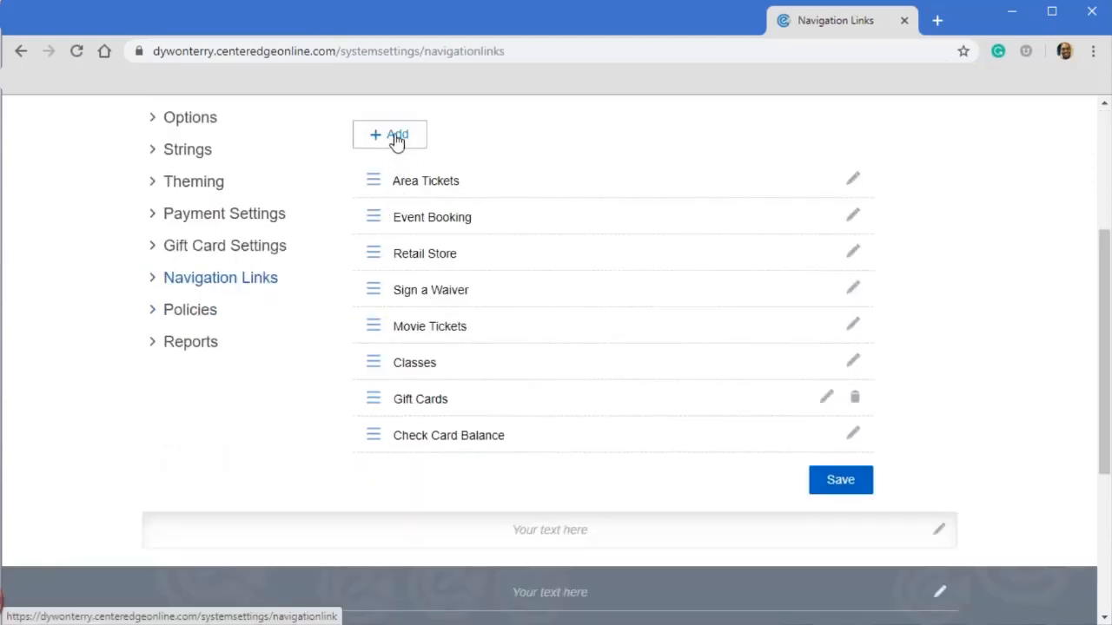
# - Add an enabled navigation link named Holiday Card 2 that uses the copied Gift Card category URL, and save it
pyautogui.click(396, 139)
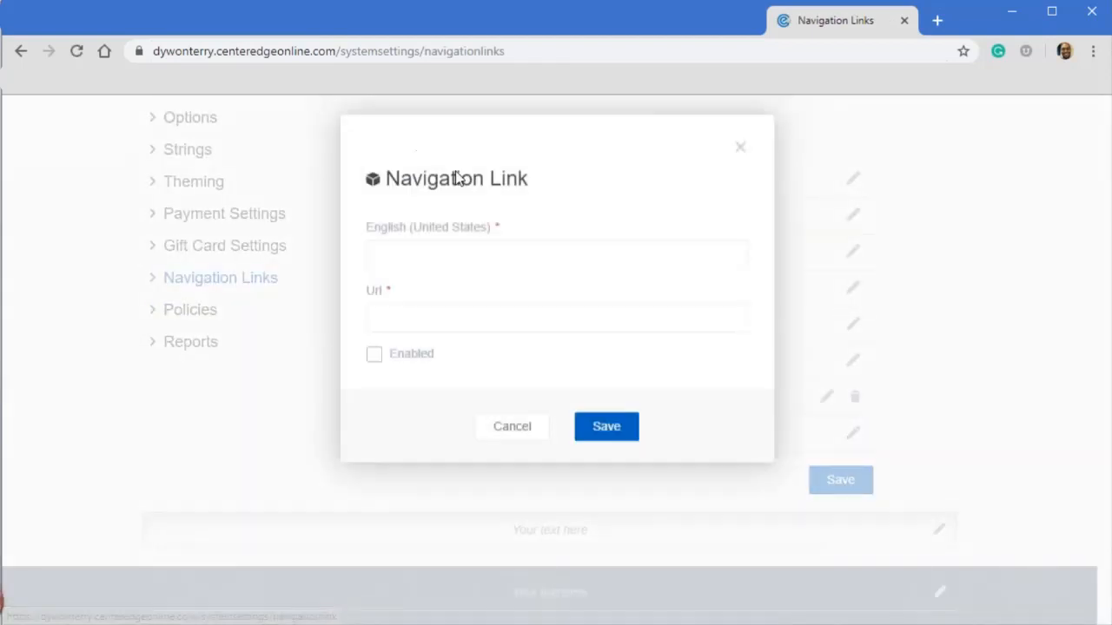
pyautogui.click(425, 264)
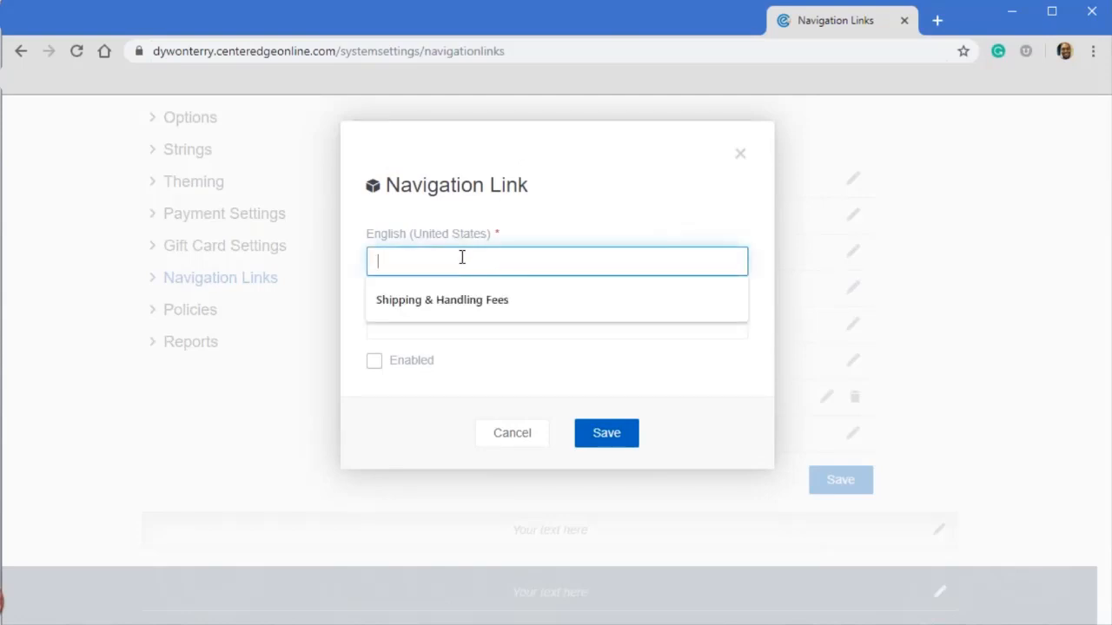
pyautogui.write('Holiday Card 2')
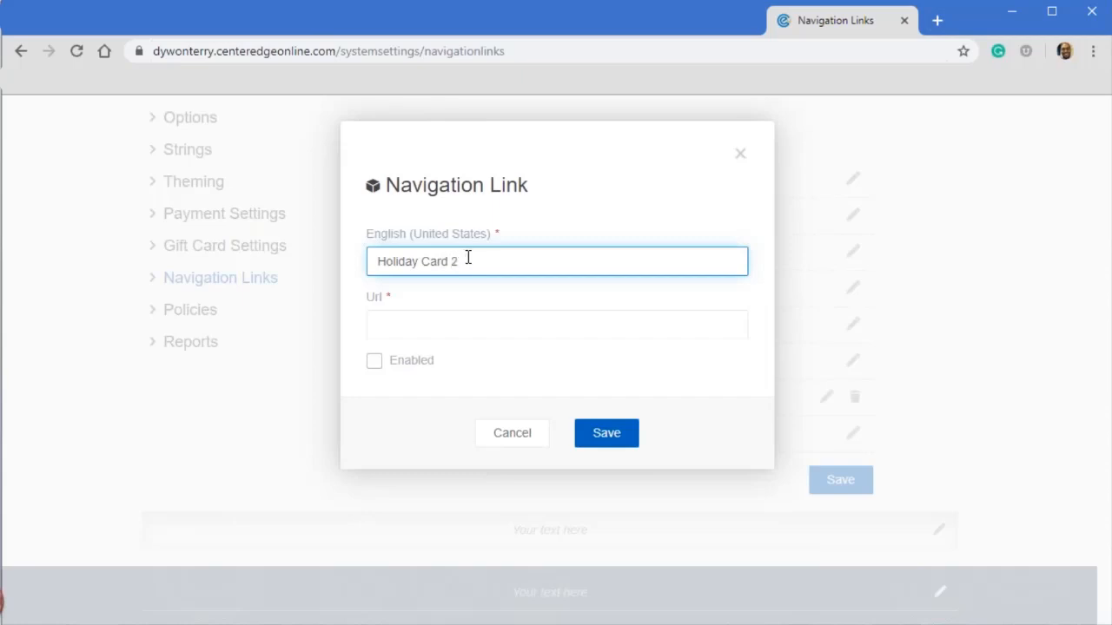
pyautogui.click(386, 322)
pyautogui.rightClick(398, 329)
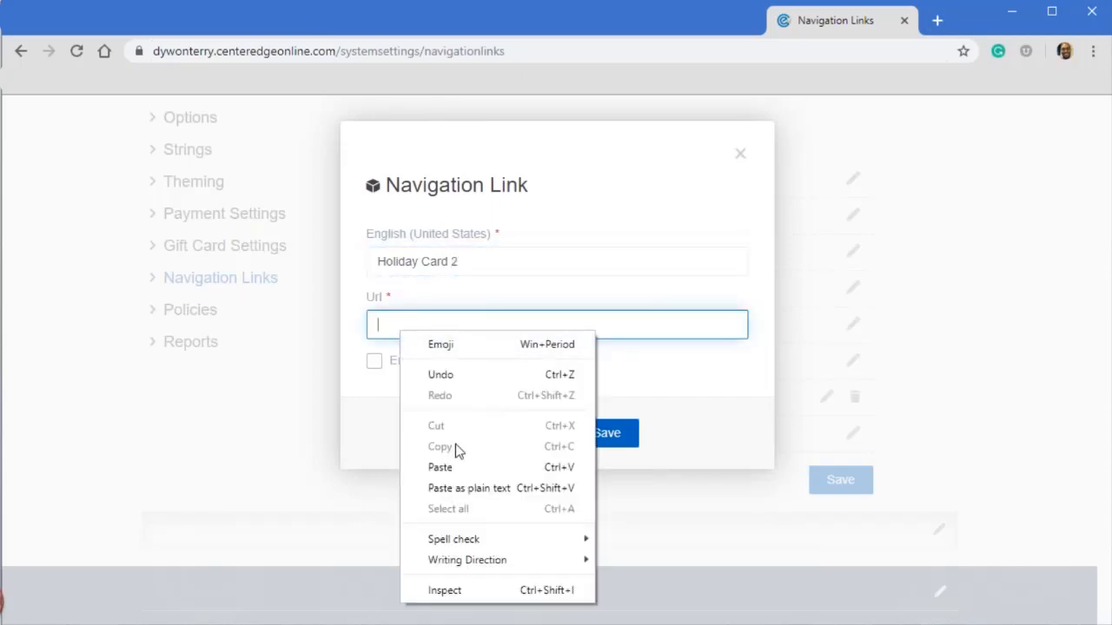
pyautogui.click(443, 467)
pyautogui.click(376, 362)
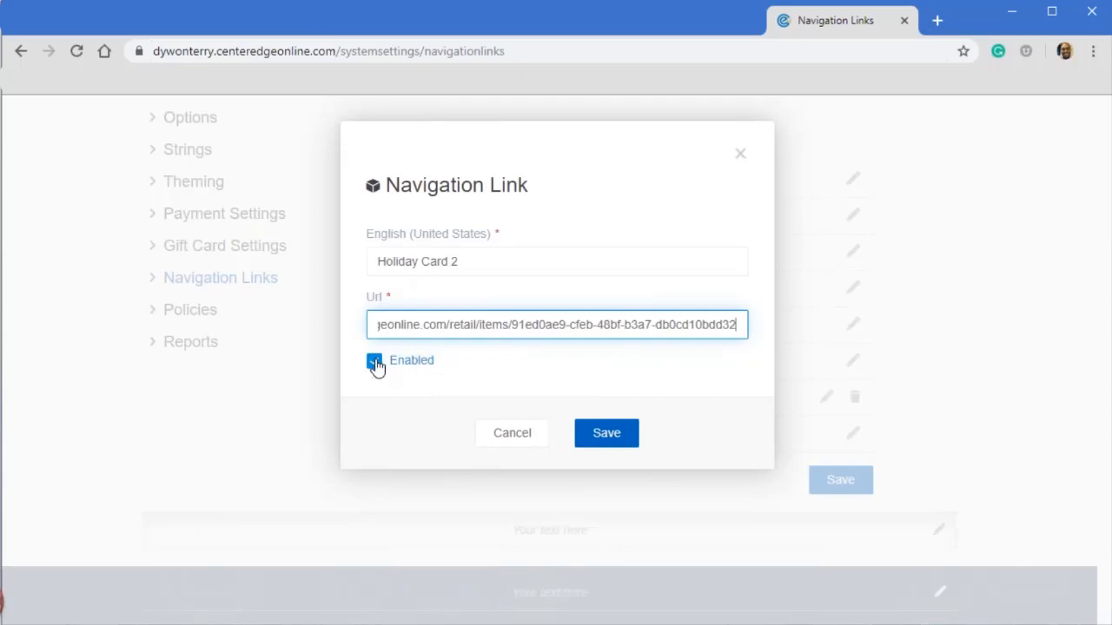
pyautogui.click(606, 434)
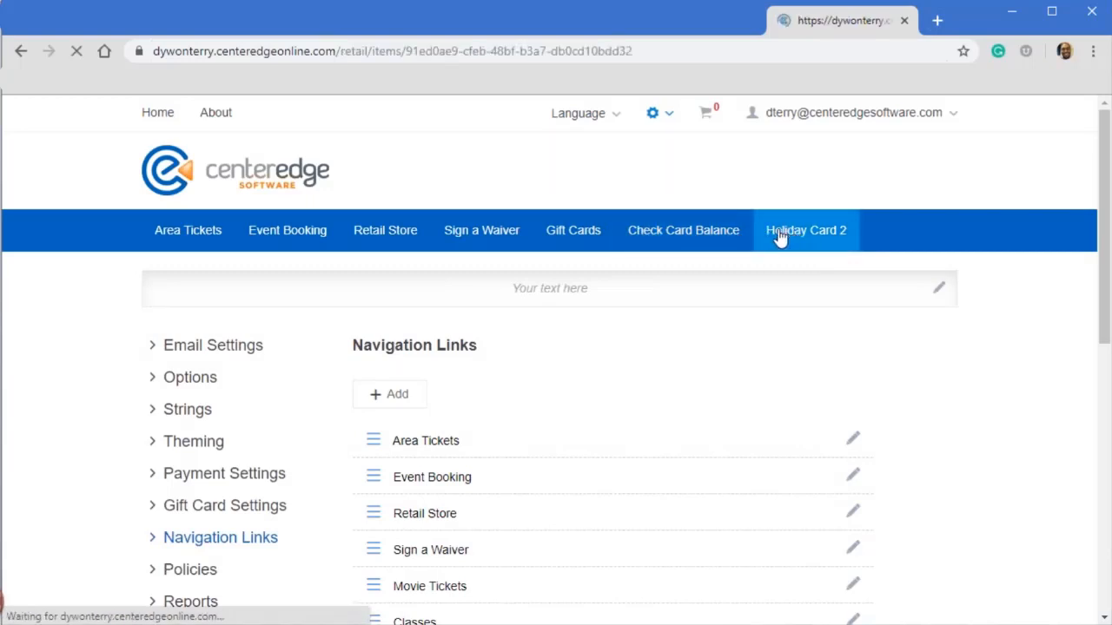
# - Follow the Holiday Card 2 link and examine the items in the Holiday Gift Cards and Gift Card categories
pyautogui.scroll(-1, 397, 434)
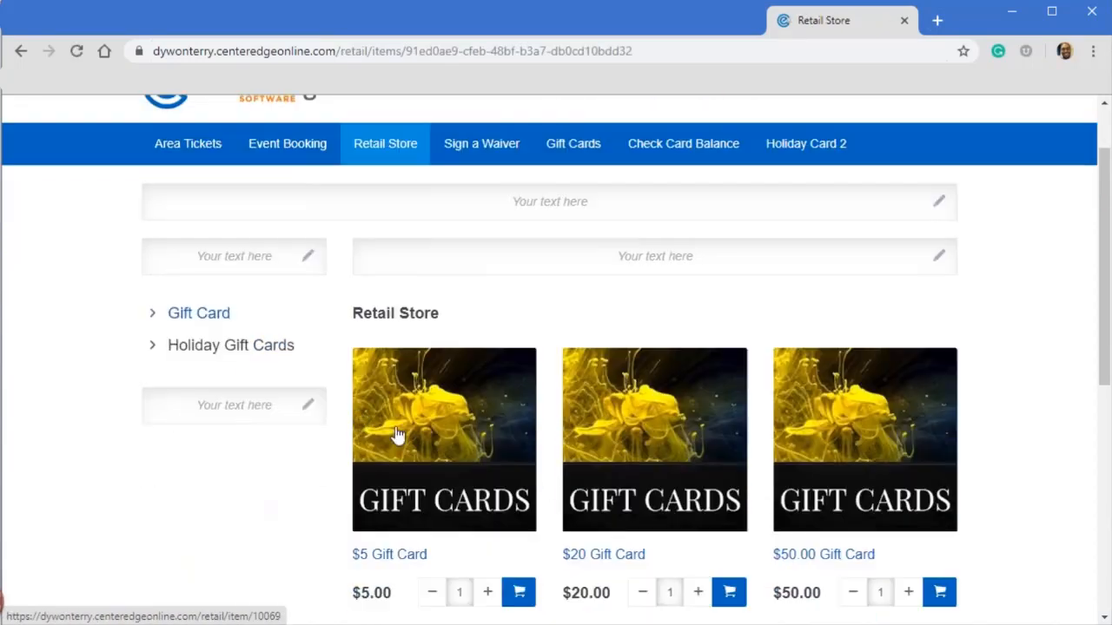
pyautogui.click(243, 347)
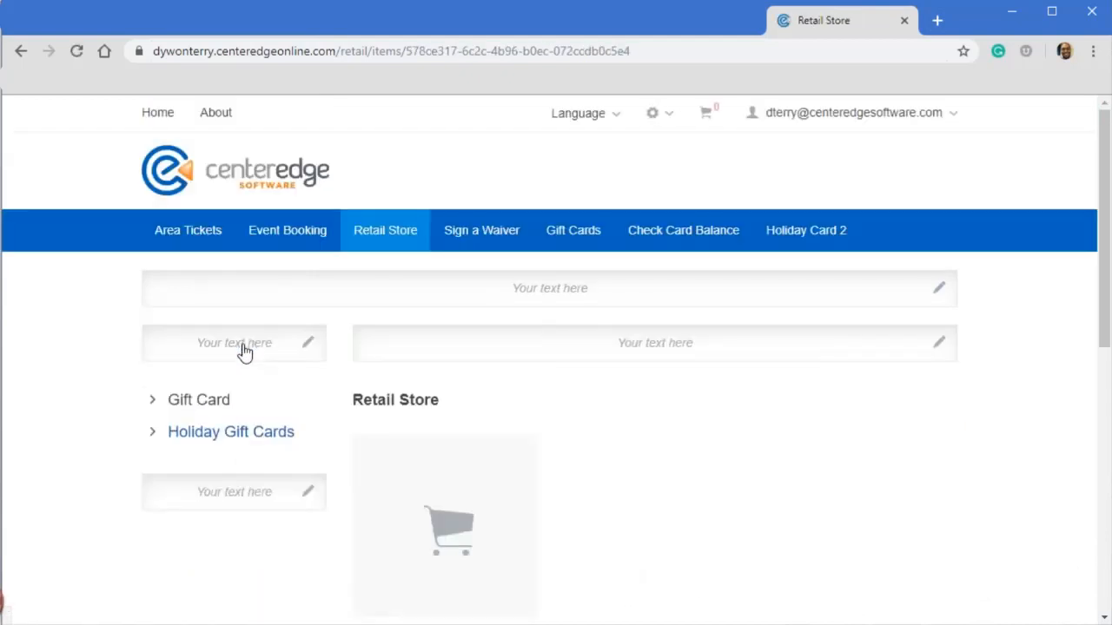
pyautogui.scroll(-2, 643, 451)
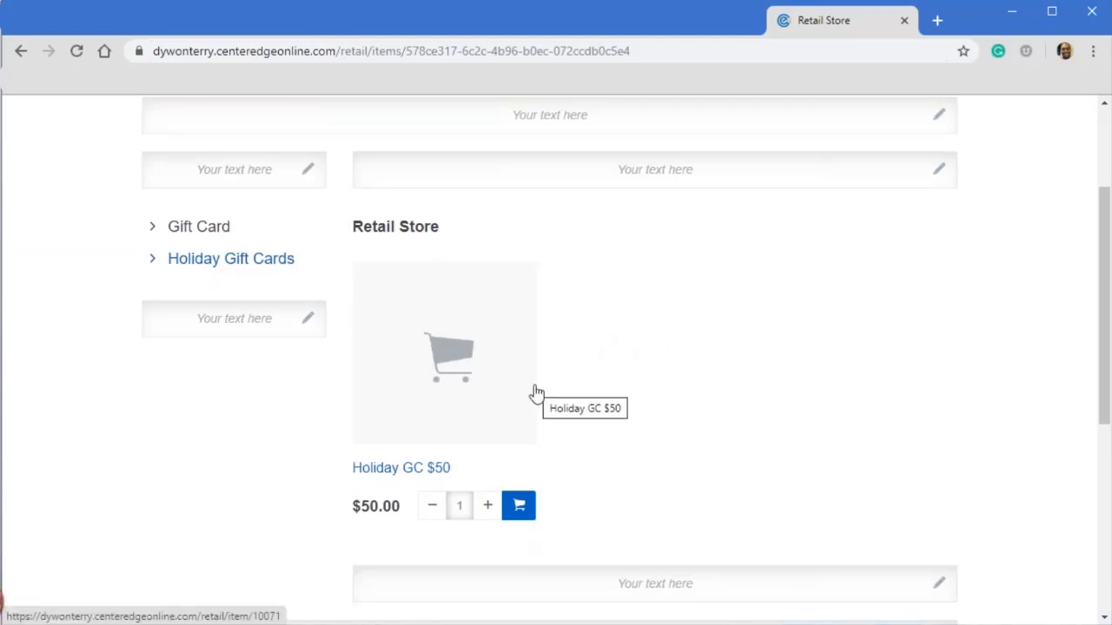
pyautogui.scroll(2, 487, 396)
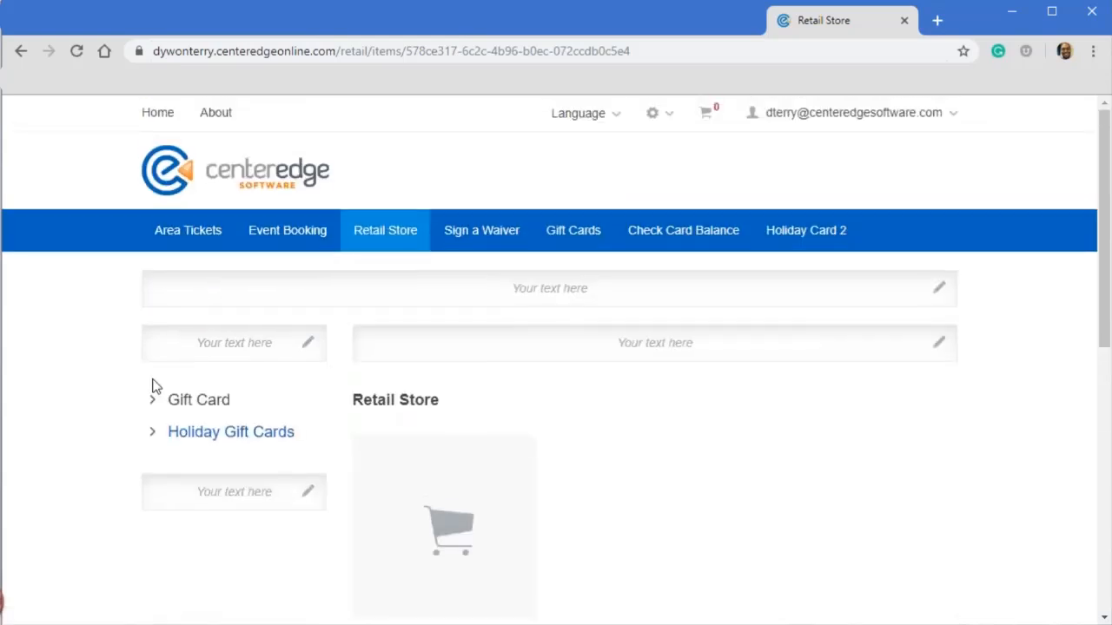
pyautogui.click(204, 406)
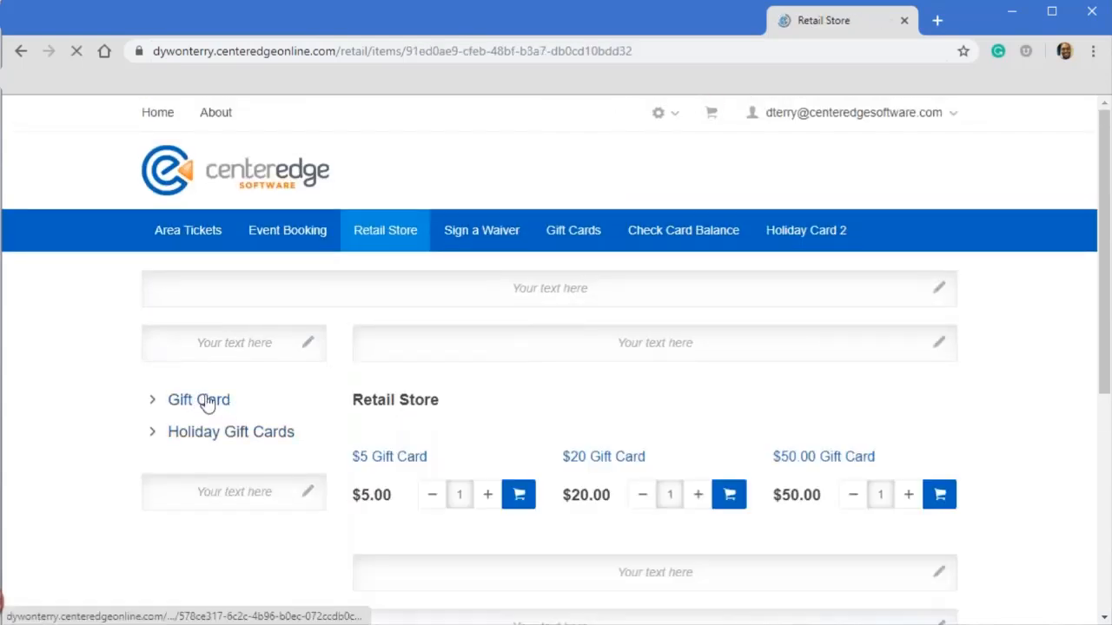
pyautogui.scroll(-1, 667, 443)
pyautogui.scroll(1, 665, 426)
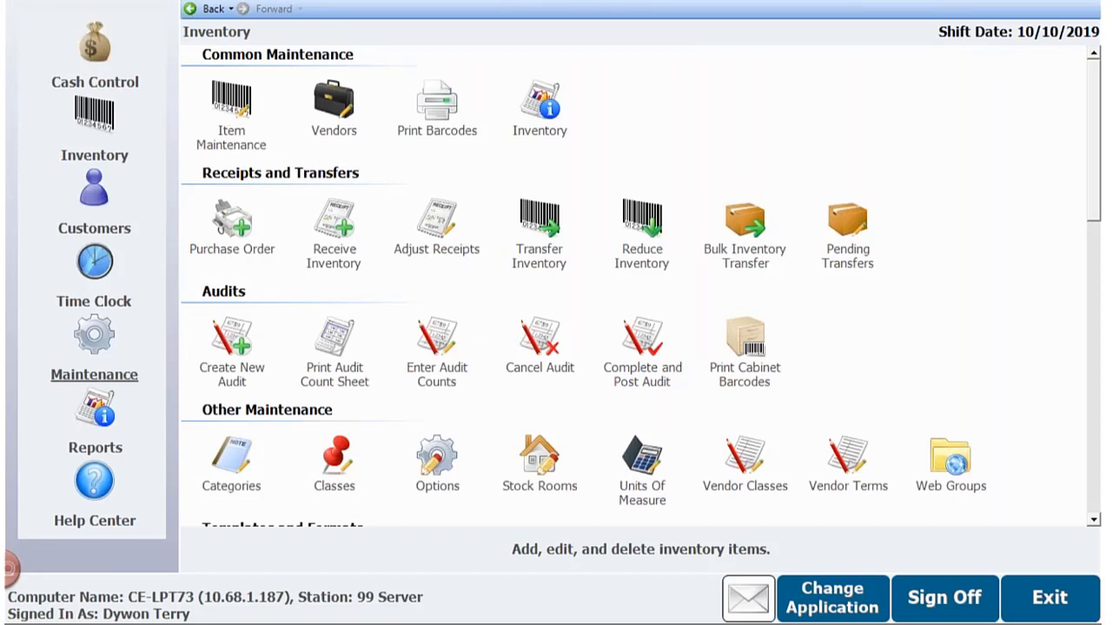
# - Open inventory item maintenance and select the Holiday GC $50 item
pyautogui.click(236, 102)
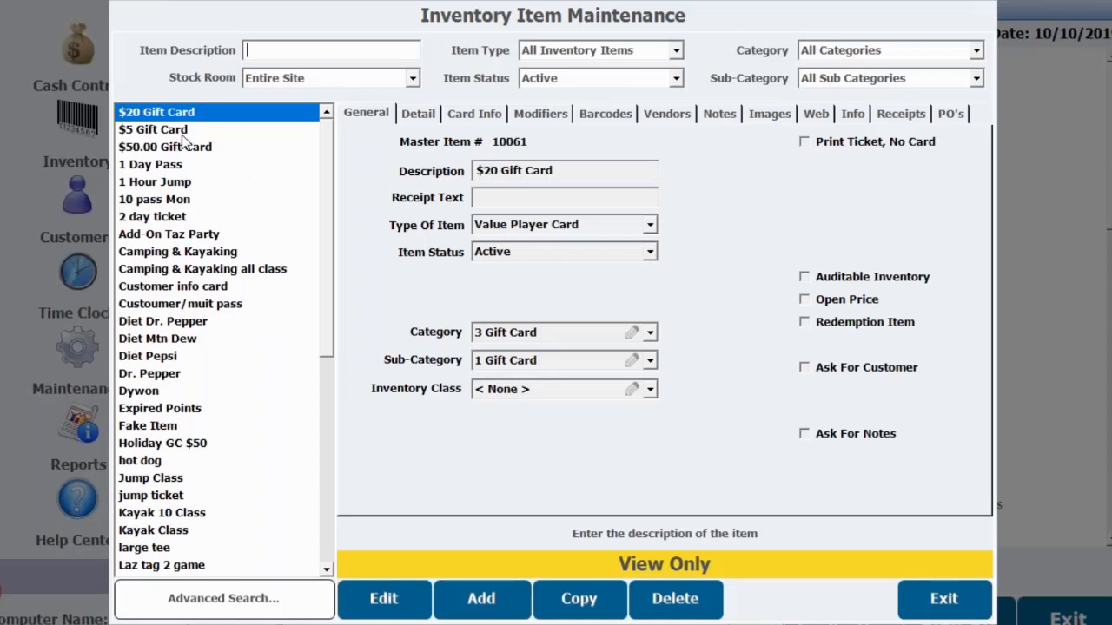
pyautogui.click(221, 147)
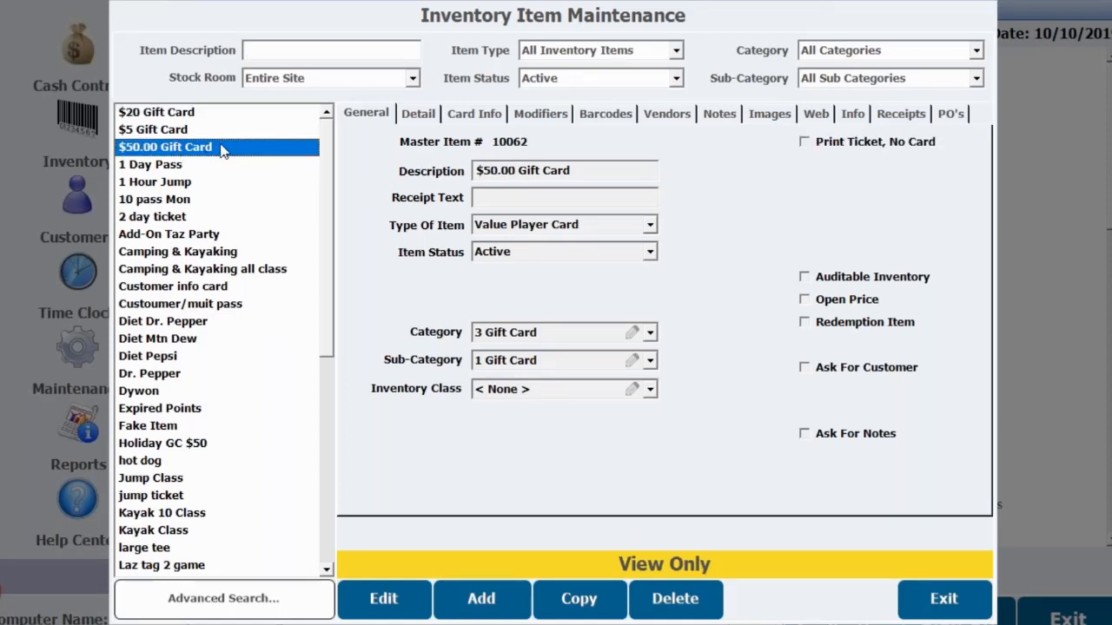
pyautogui.scroll(-8, 186, 283)
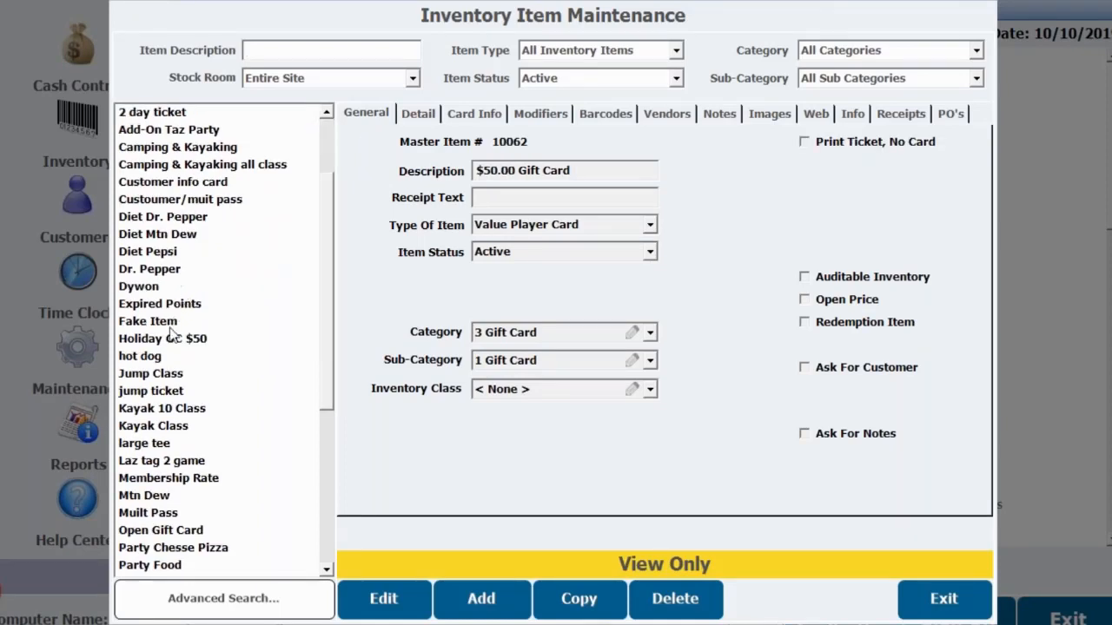
pyautogui.scroll(2, 155, 465)
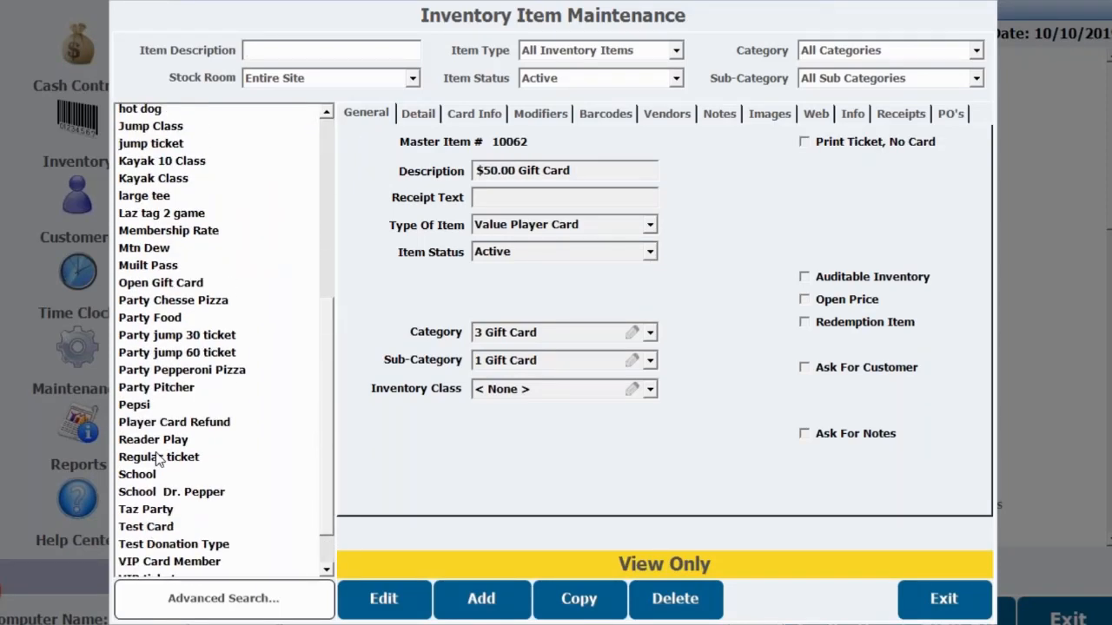
pyautogui.scroll(2, 165, 425)
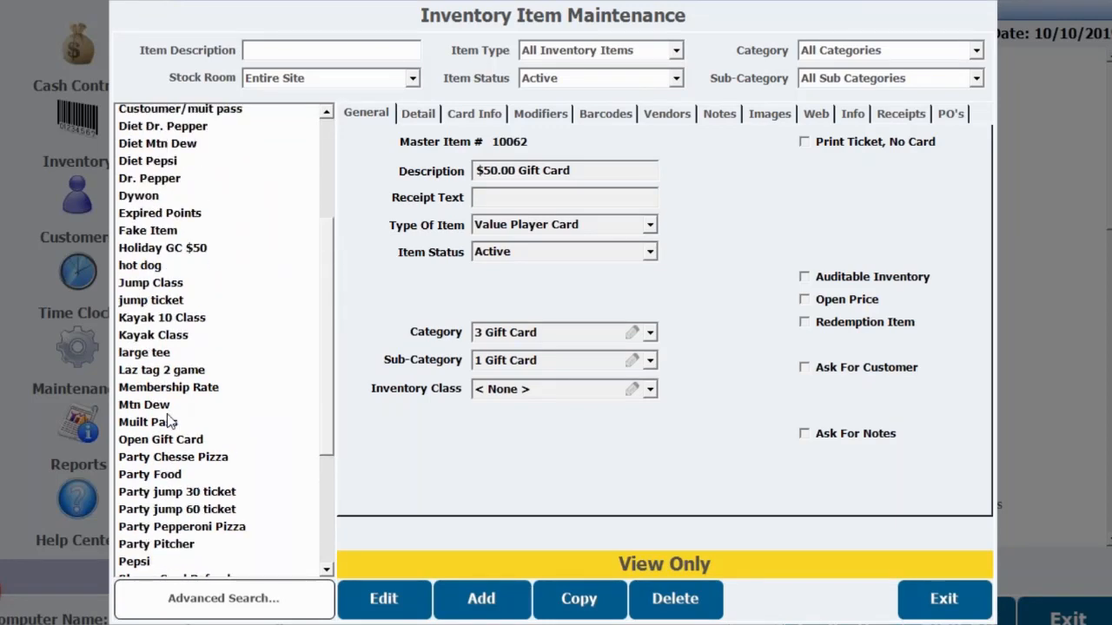
pyautogui.click(261, 250)
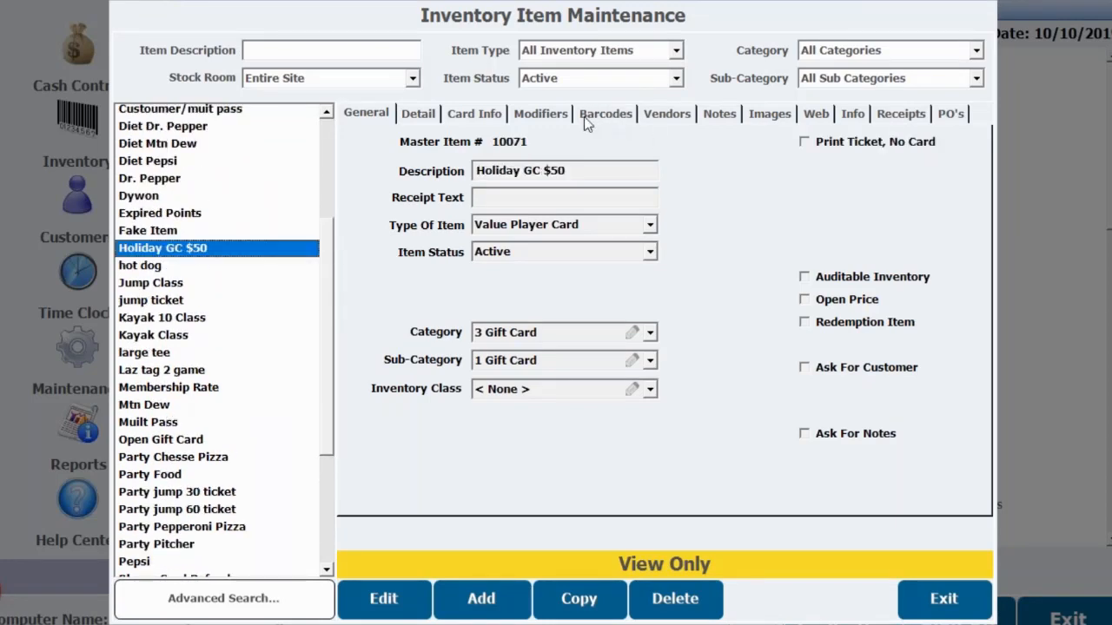
# - Edit the Holiday GC $50 item's images and load the Gift Cards PNG from the Desktop as its thumbnail
pyautogui.click(761, 112)
pyautogui.click(372, 592)
pyautogui.click(491, 473)
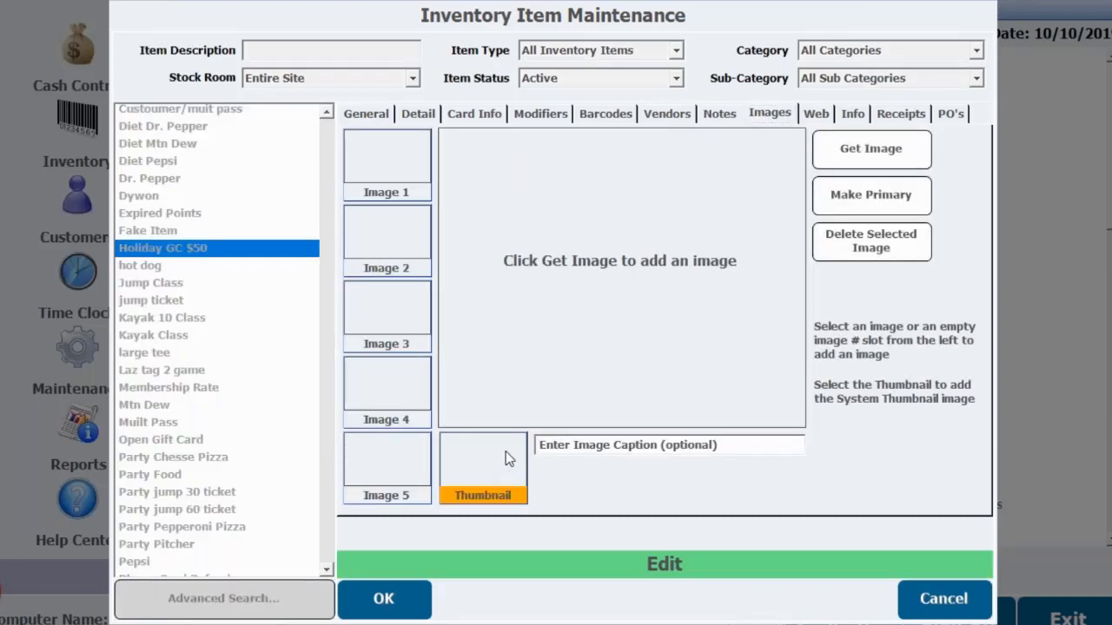
pyautogui.click(835, 149)
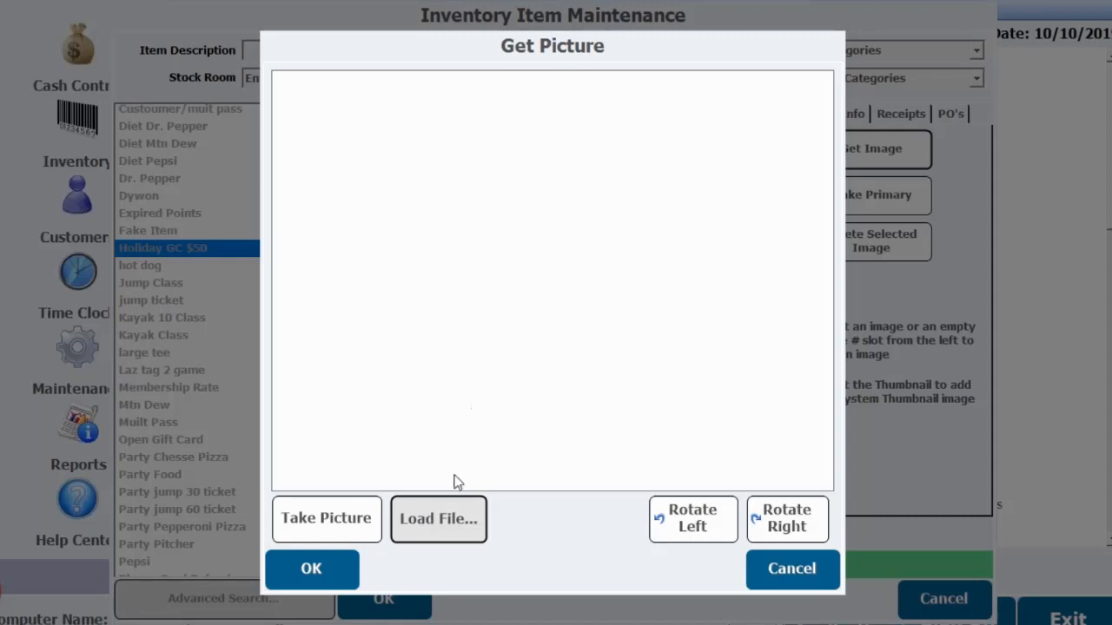
pyautogui.click(457, 502)
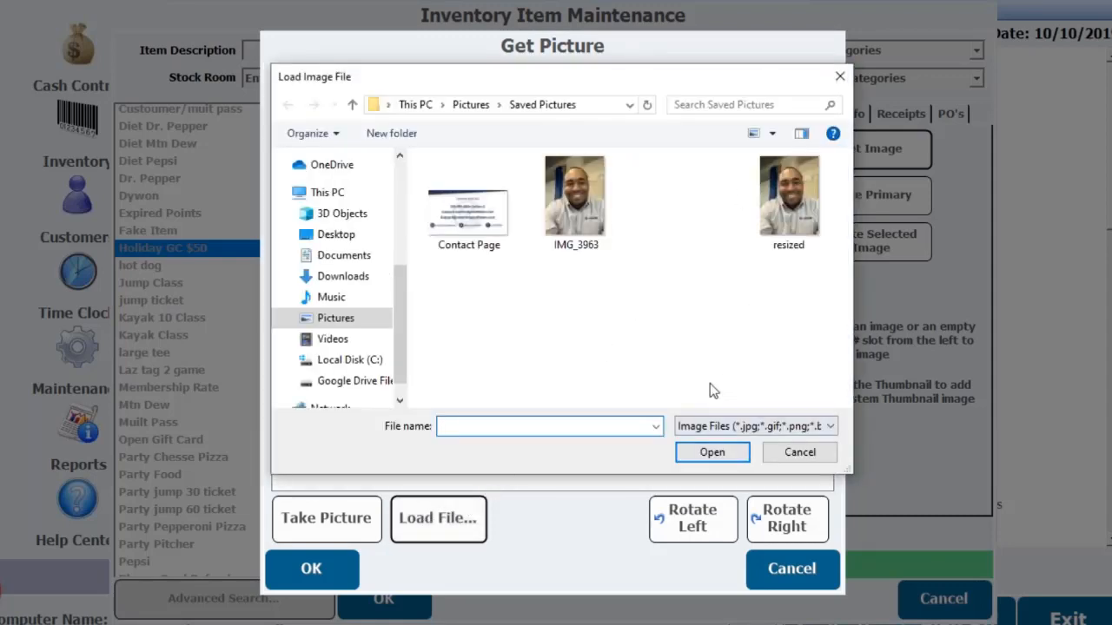
pyautogui.click(341, 237)
pyautogui.scroll(-3, 539, 260)
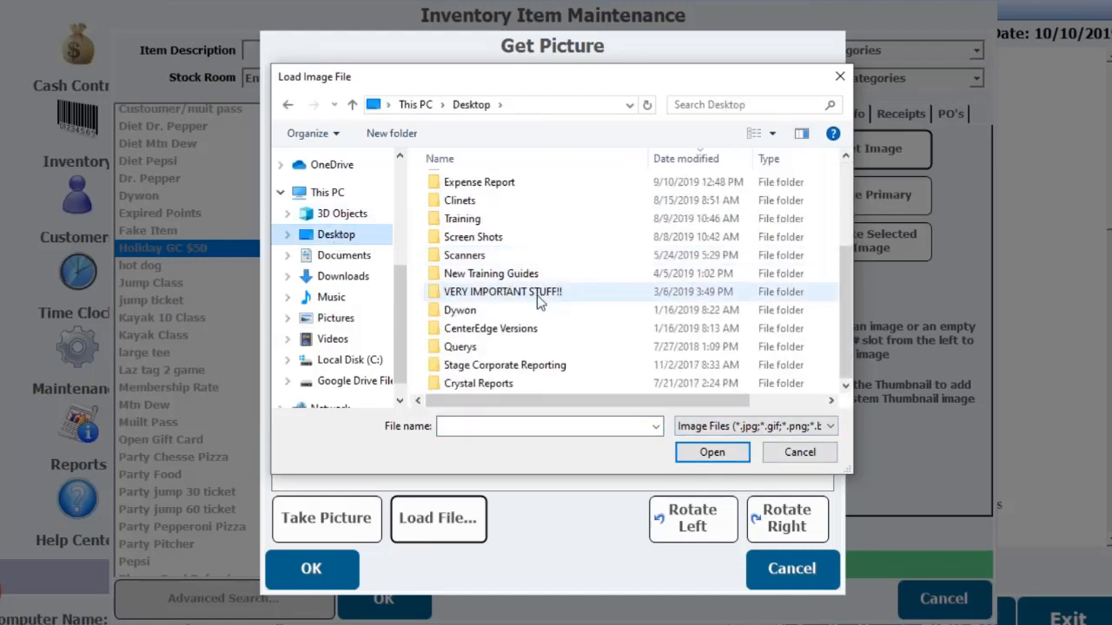
pyautogui.scroll(3, 530, 295)
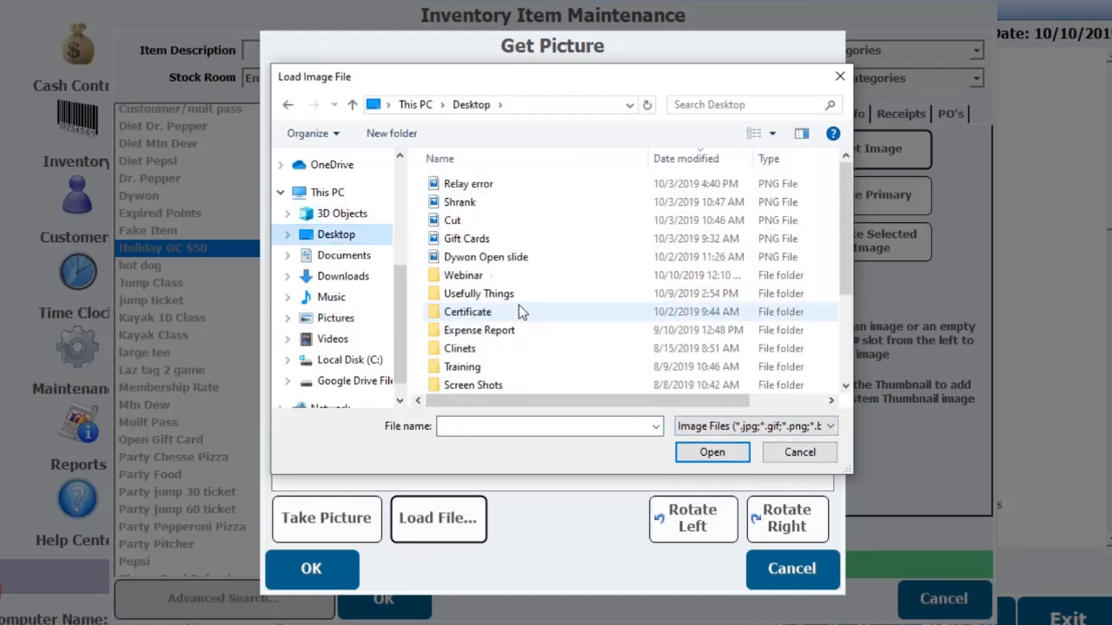
pyautogui.click(479, 240)
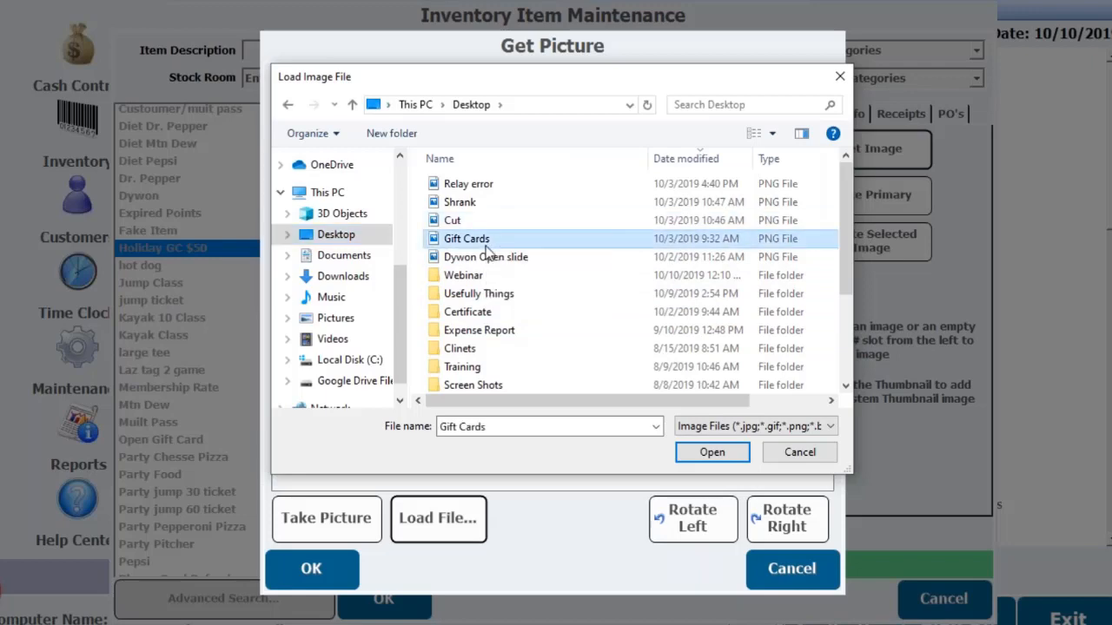
pyautogui.click(713, 452)
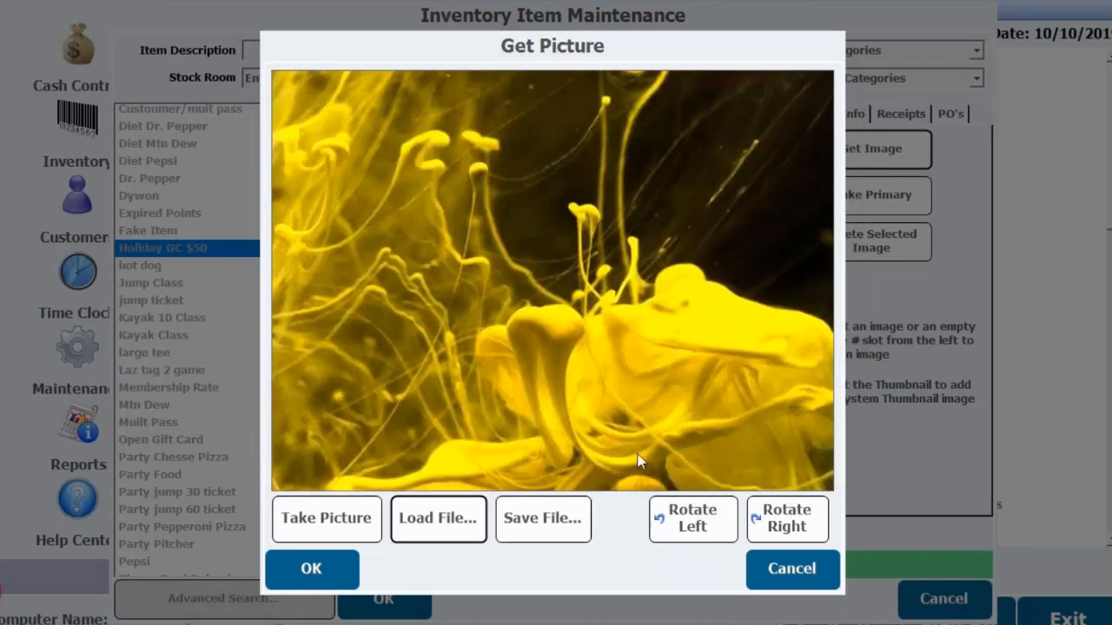
pyautogui.click(311, 568)
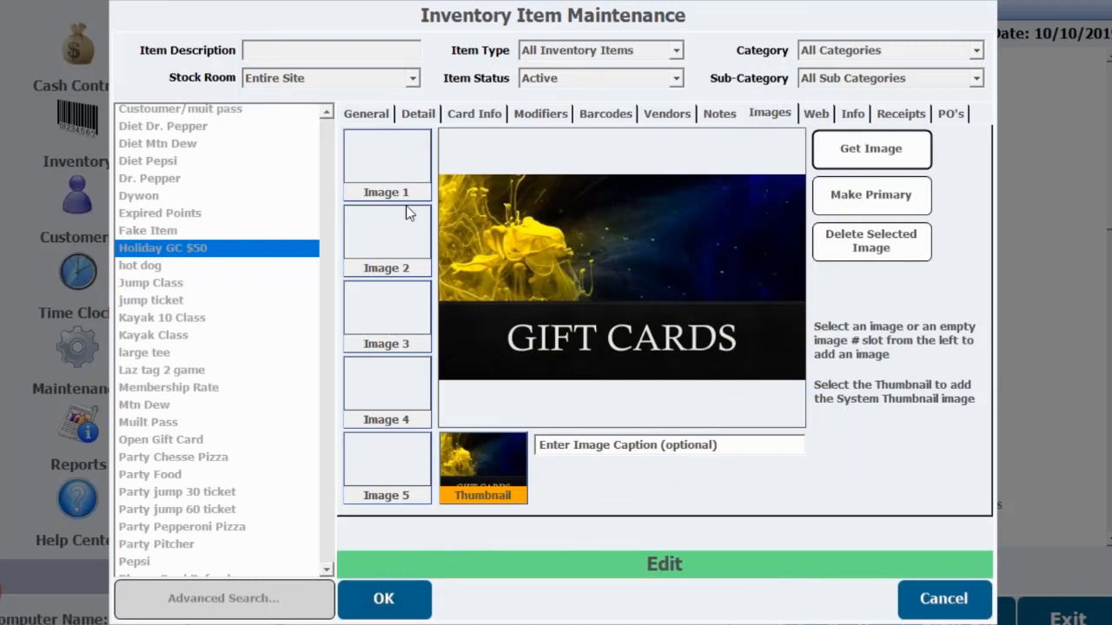
# - Load the Gift Cards PNG from the Desktop into the item's Image 1 slot
pyautogui.click(387, 160)
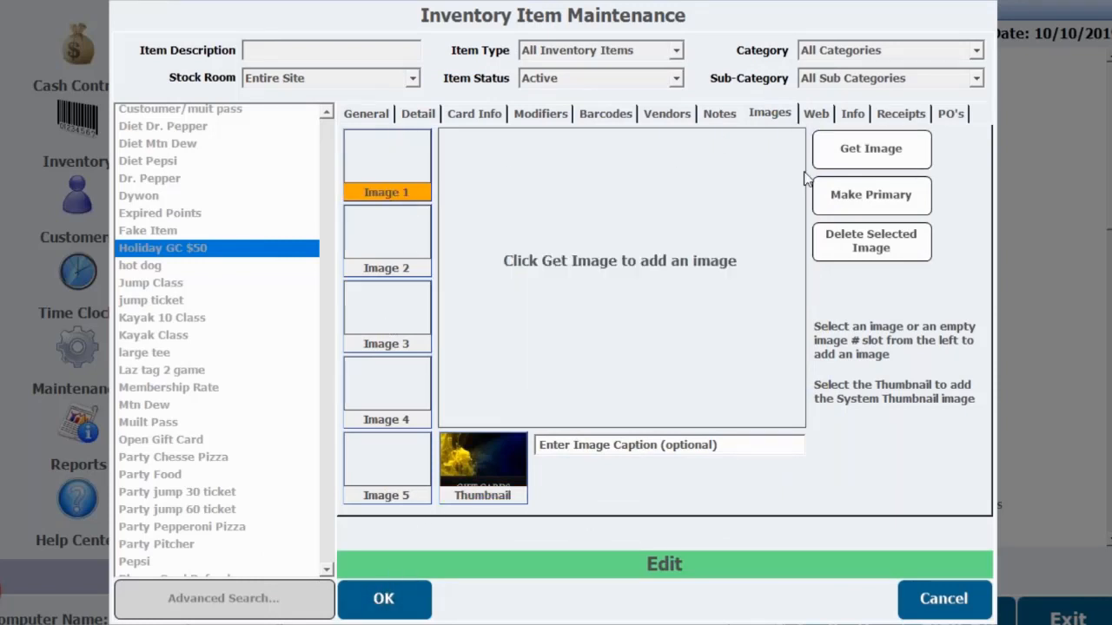
pyautogui.click(871, 156)
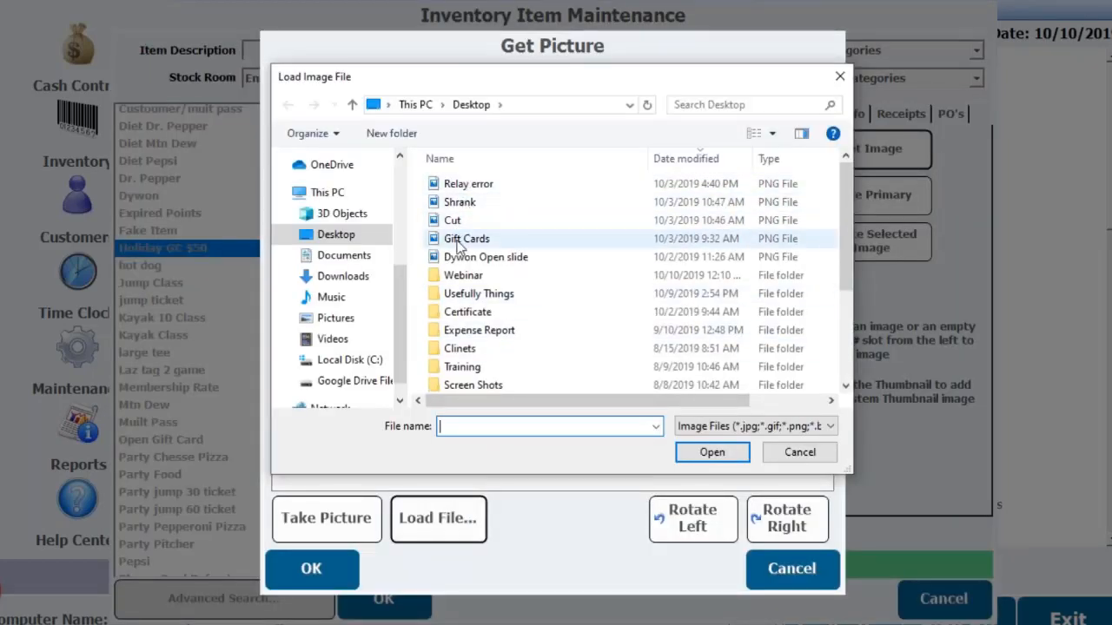
pyautogui.click(465, 242)
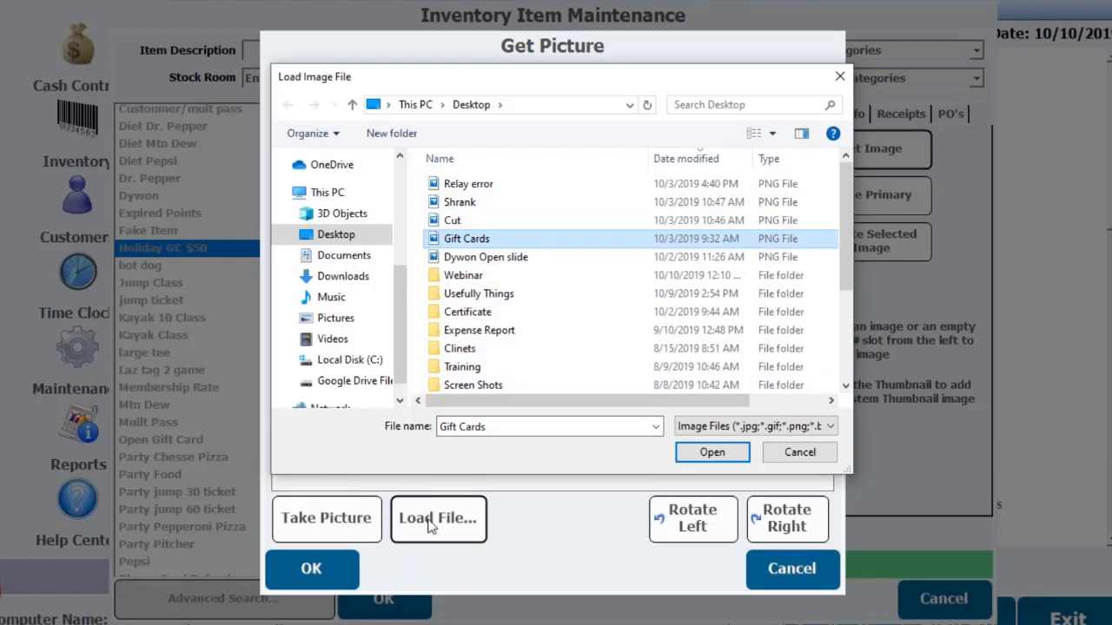
pyautogui.click(711, 453)
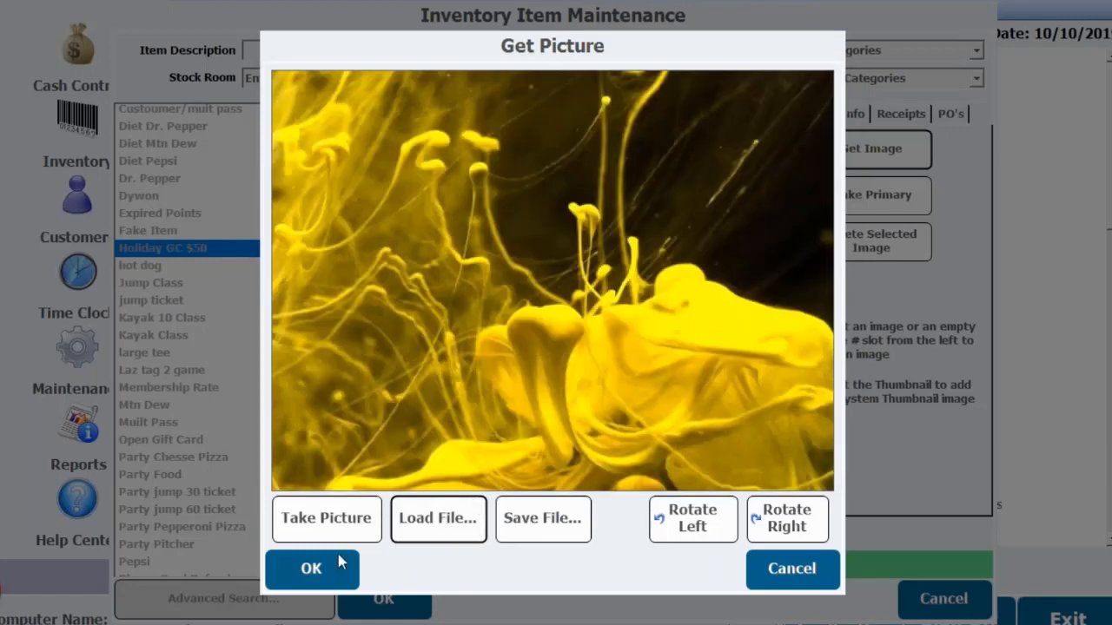
pyautogui.click(308, 572)
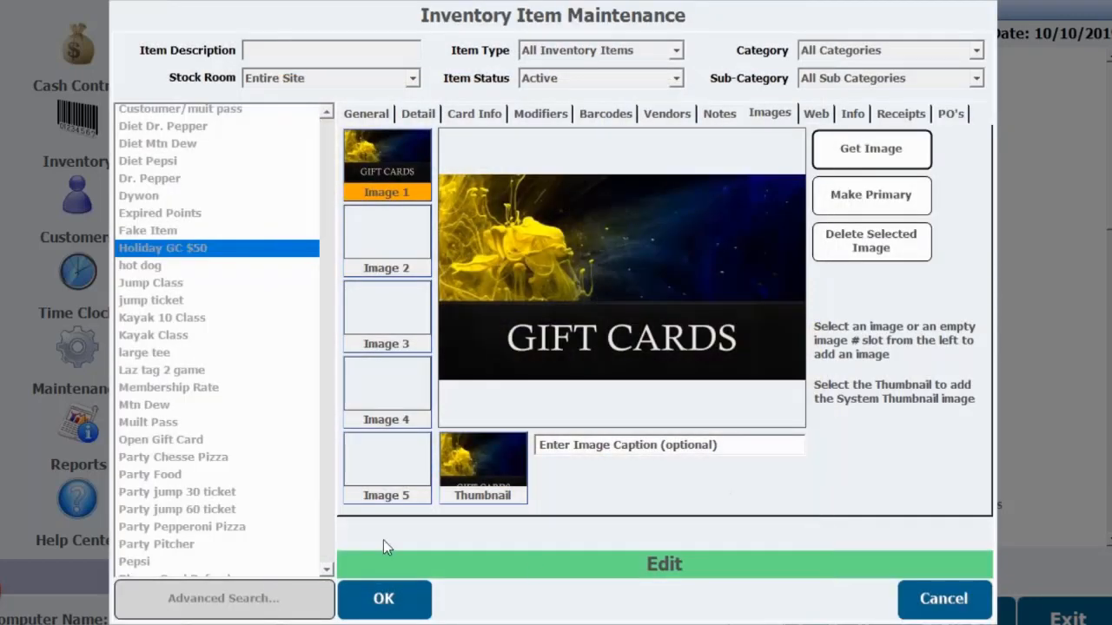
# - Save the Holiday GC $50 item with its new images and close item maintenance
pyautogui.click(395, 603)
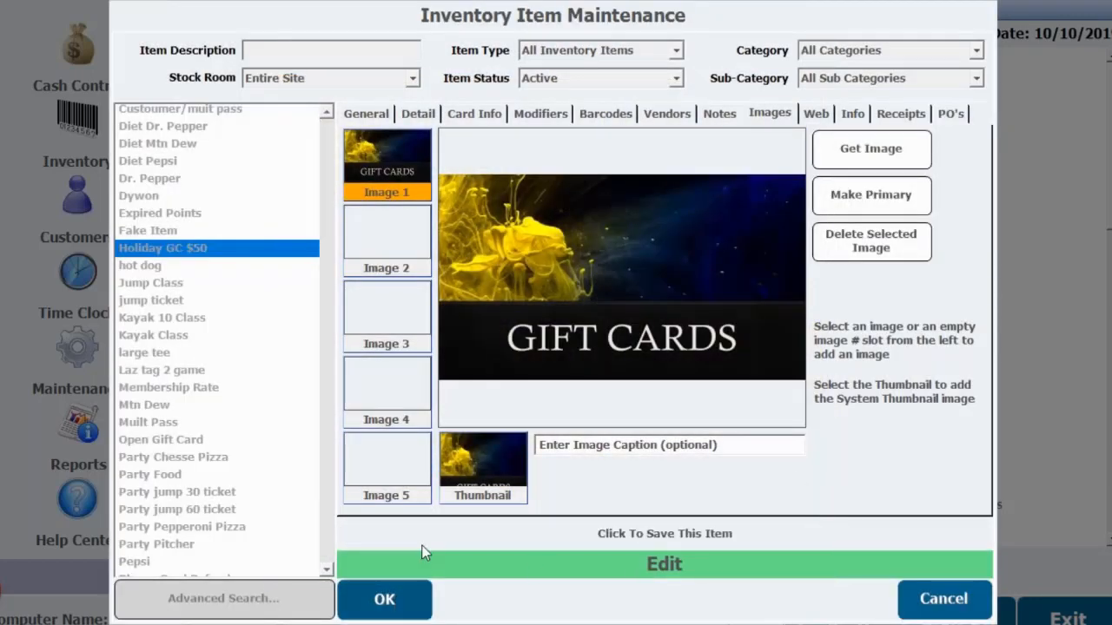
pyautogui.click(408, 606)
pyautogui.click(387, 604)
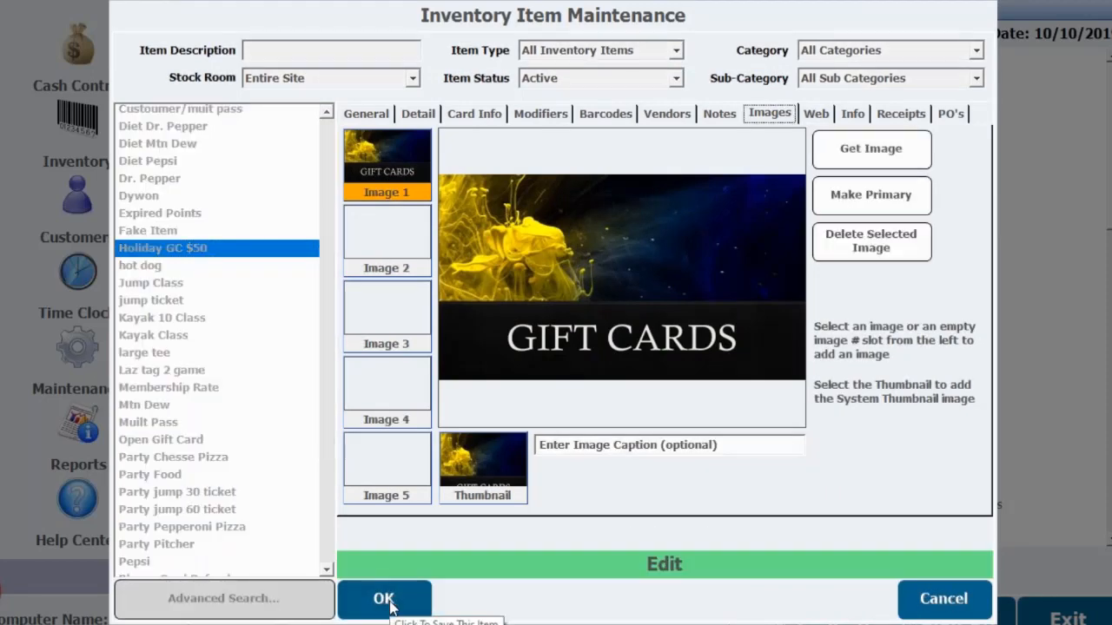
pyautogui.click(386, 601)
pyautogui.click(952, 605)
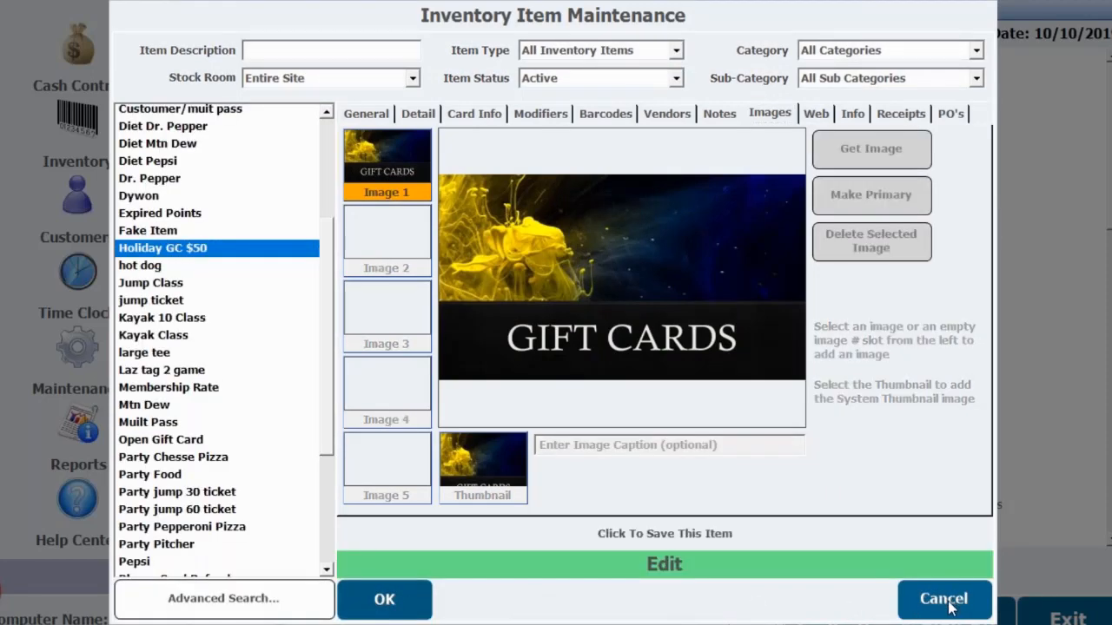
pyautogui.click(947, 607)
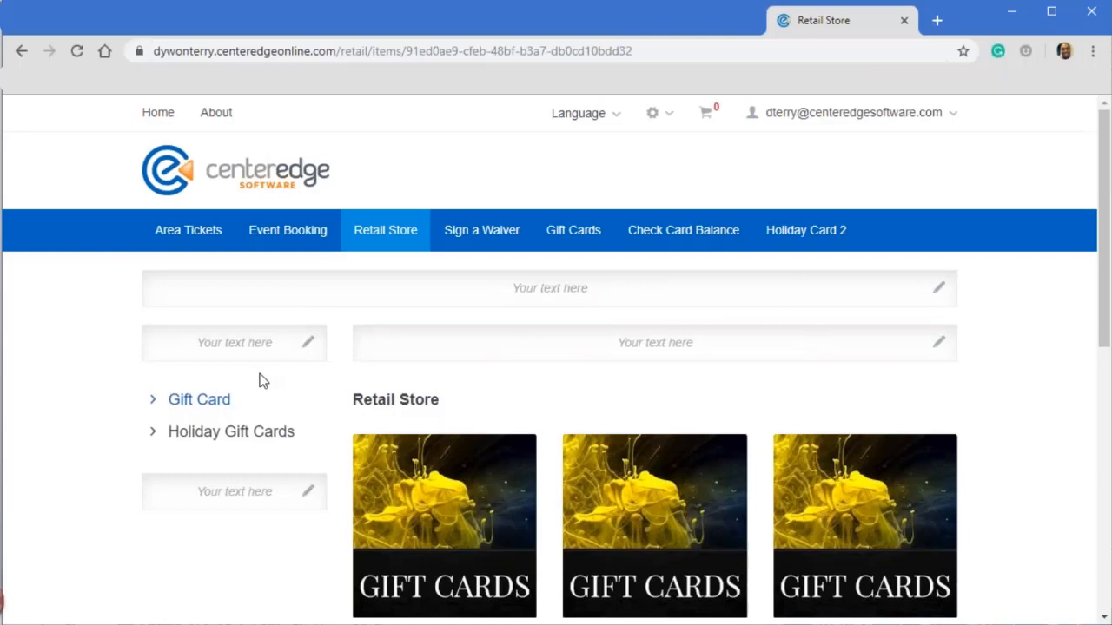
# - Switch to the online store in the browser and log off the current account
pyautogui.click(238, 439)
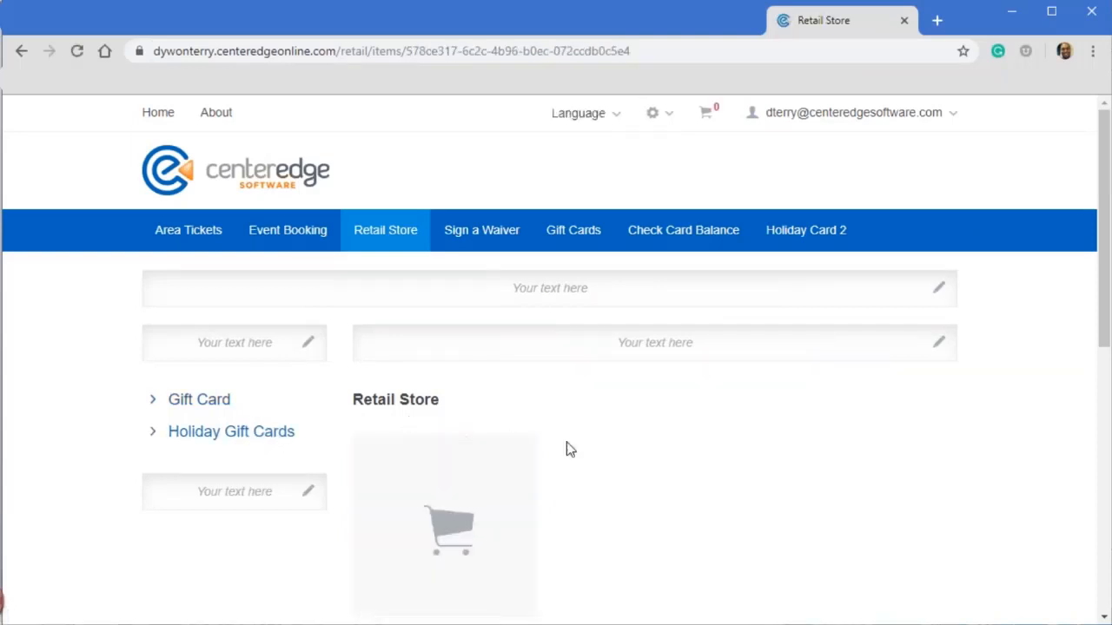
pyautogui.scroll(-2, 650, 441)
pyautogui.scroll(2, 663, 425)
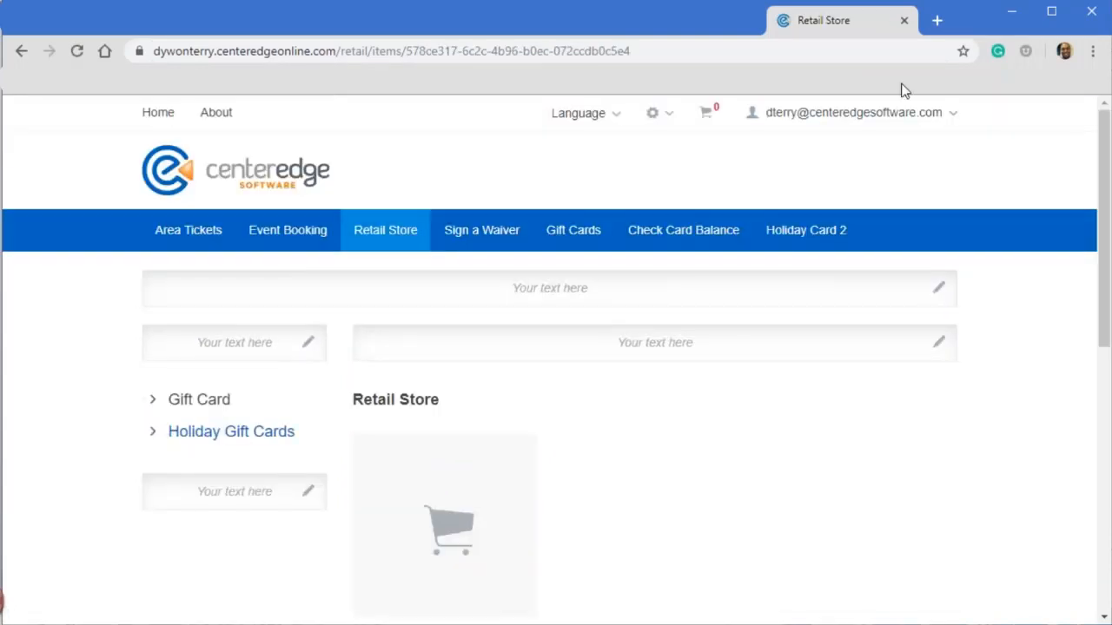
pyautogui.click(951, 115)
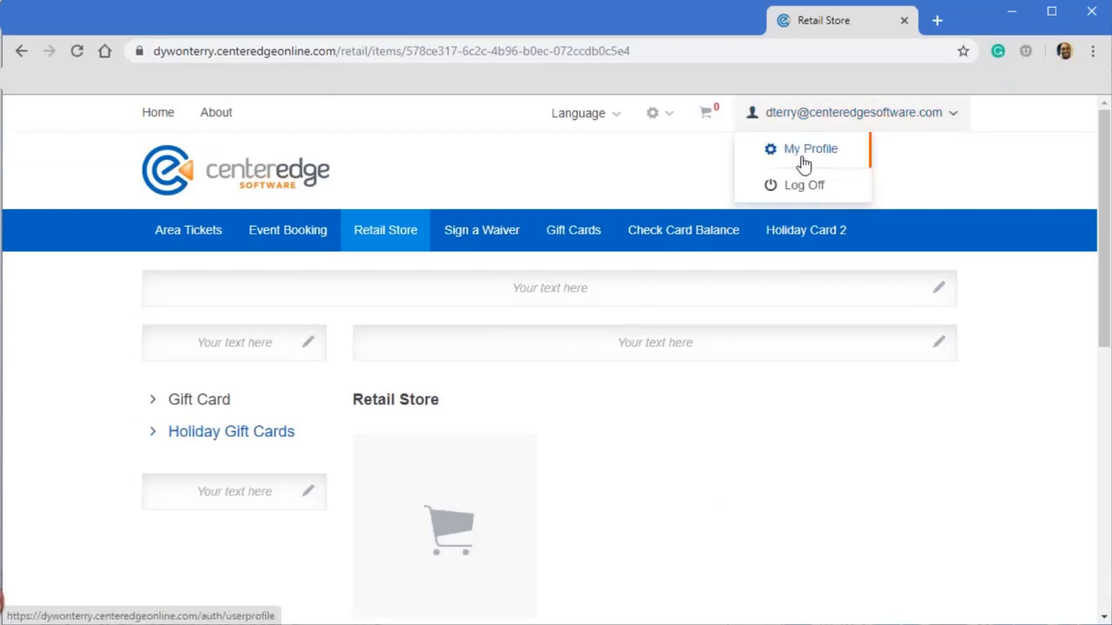
pyautogui.click(802, 188)
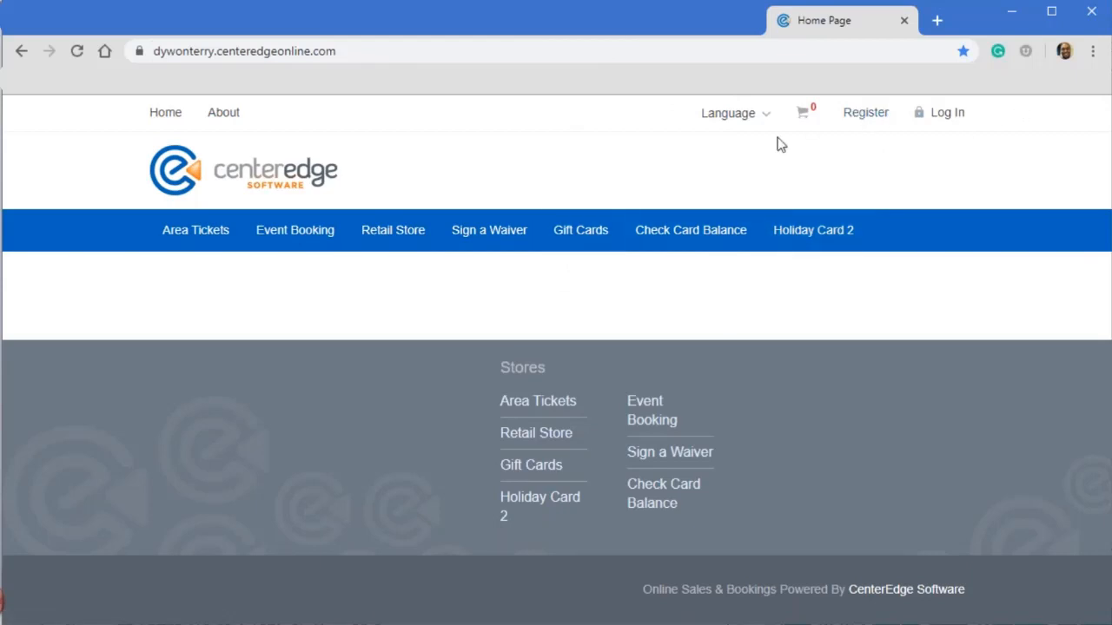
# - Try to log in to the online store with the customer's e-mail address and the saved account password
pyautogui.click(953, 116)
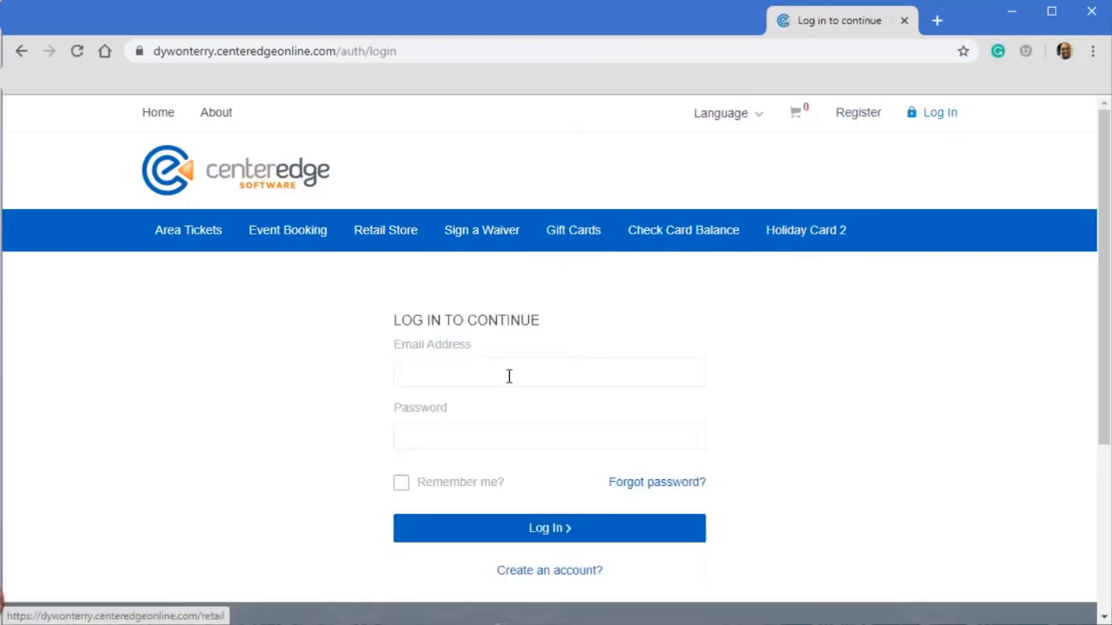
pyautogui.click(497, 369)
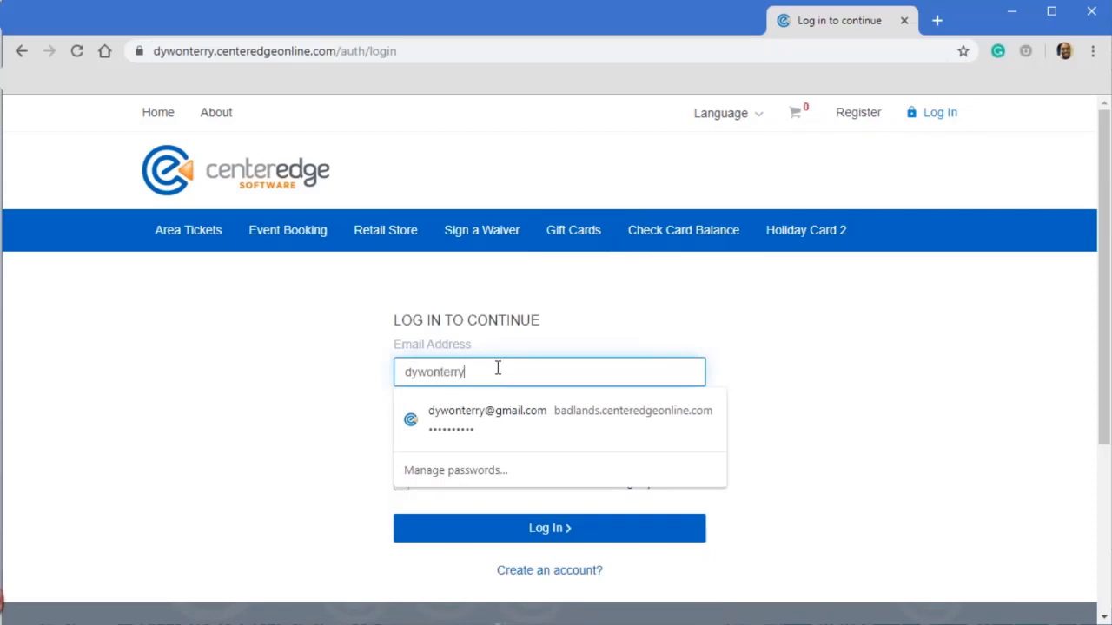
pyautogui.click(526, 417)
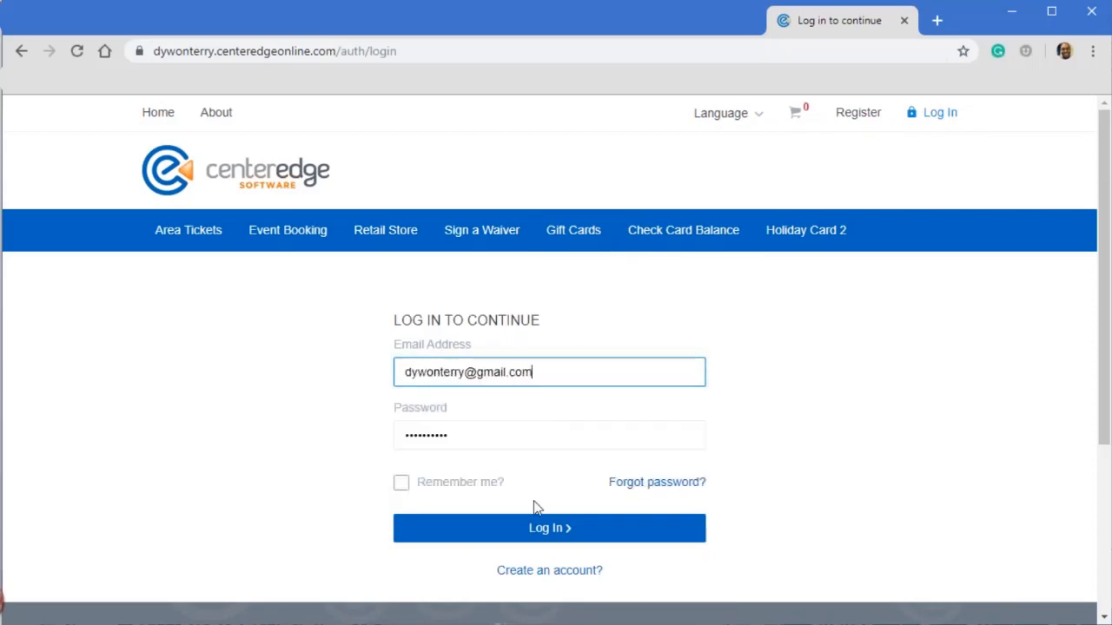
pyautogui.click(542, 530)
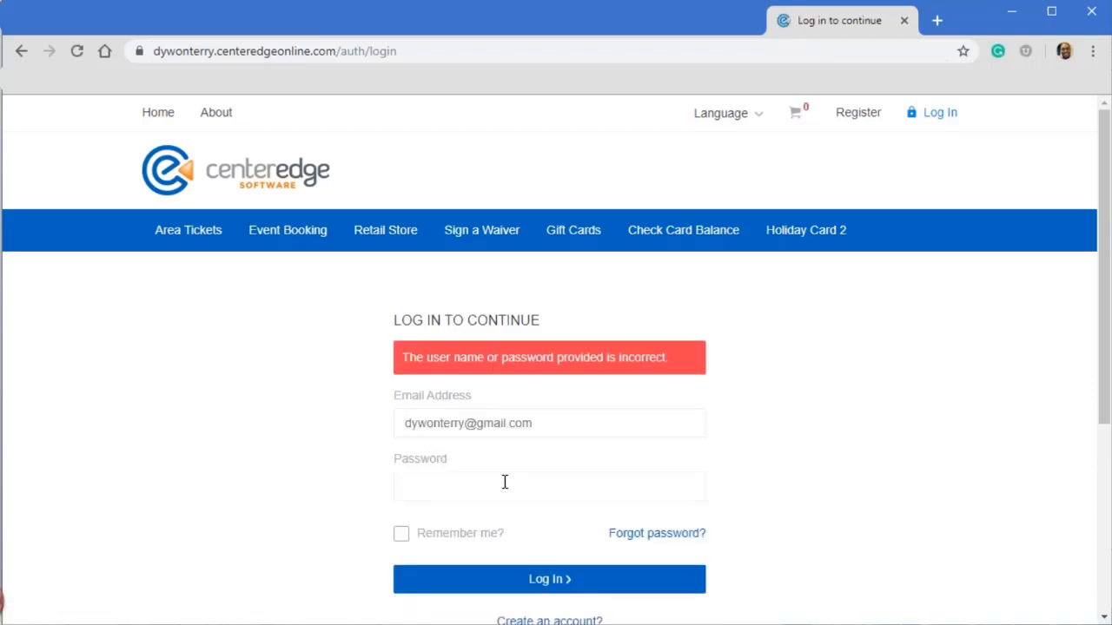
# - Re-enter the account password and log in to the online store as the customer
pyautogui.click(512, 481)
pyautogui.write('•')
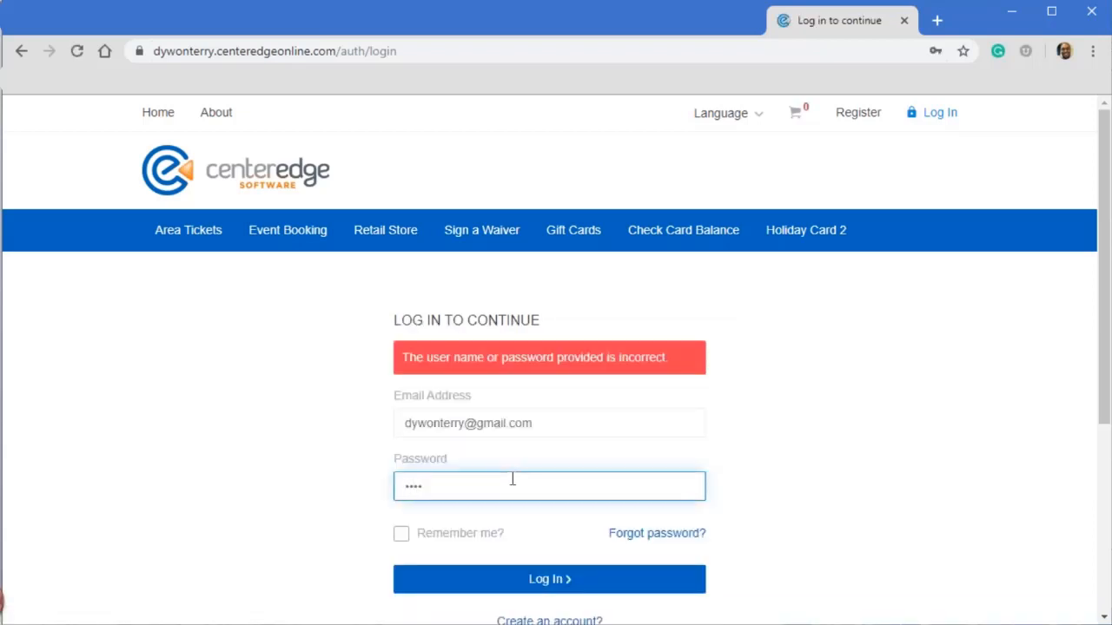
pyautogui.click(533, 588)
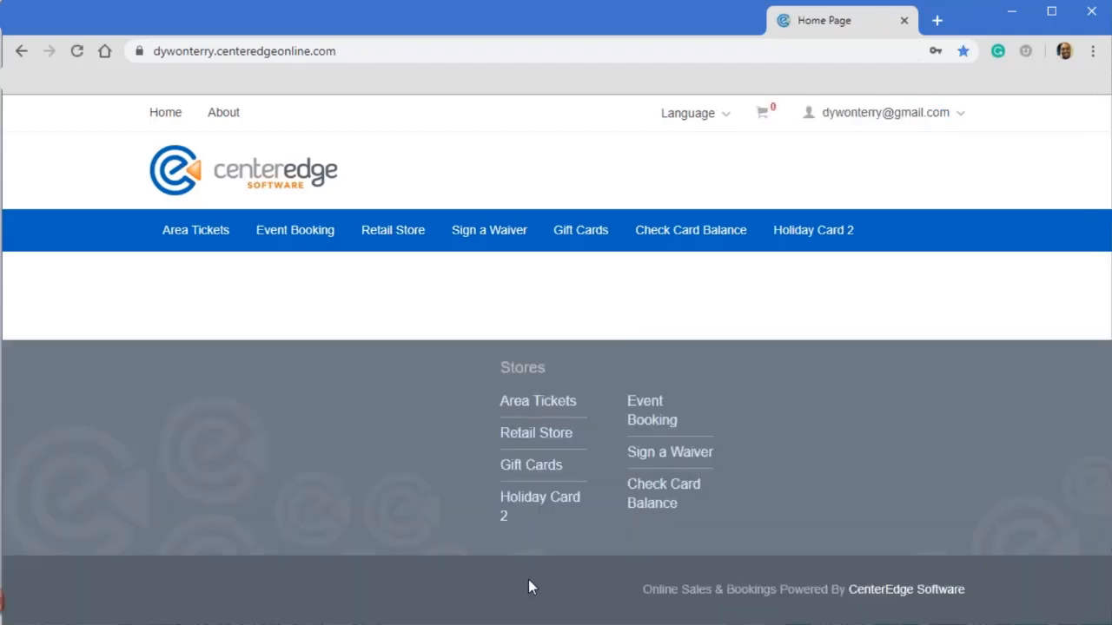
# - Open the Holiday Gift Cards category in the Retail Store and go to the Holiday GC $50 item
pyautogui.click(573, 242)
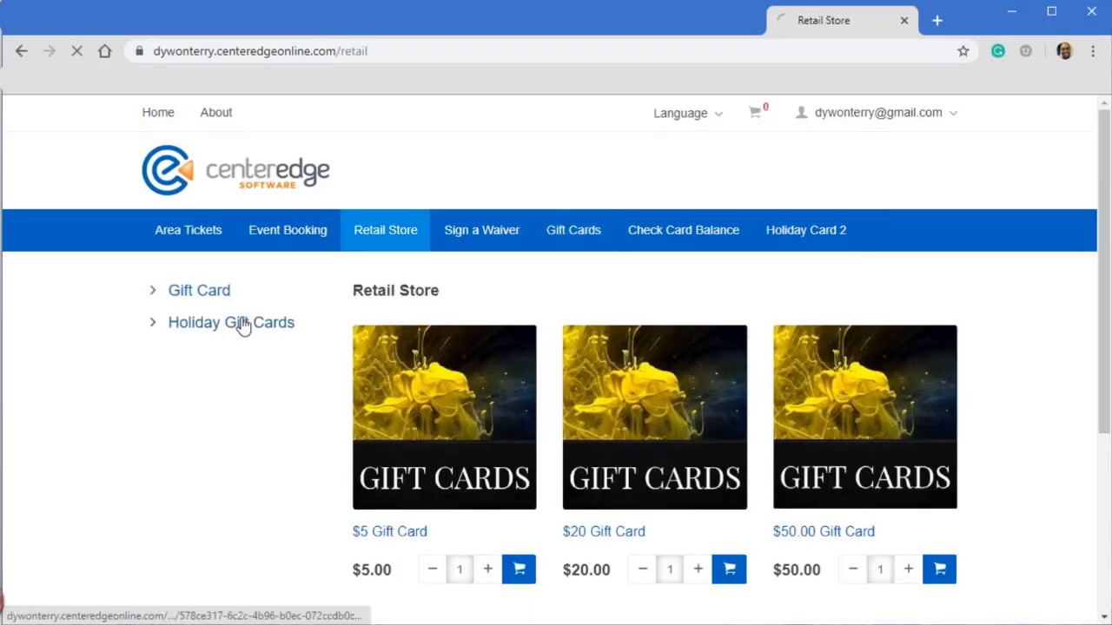
pyautogui.click(243, 324)
pyautogui.scroll(-1, 514, 486)
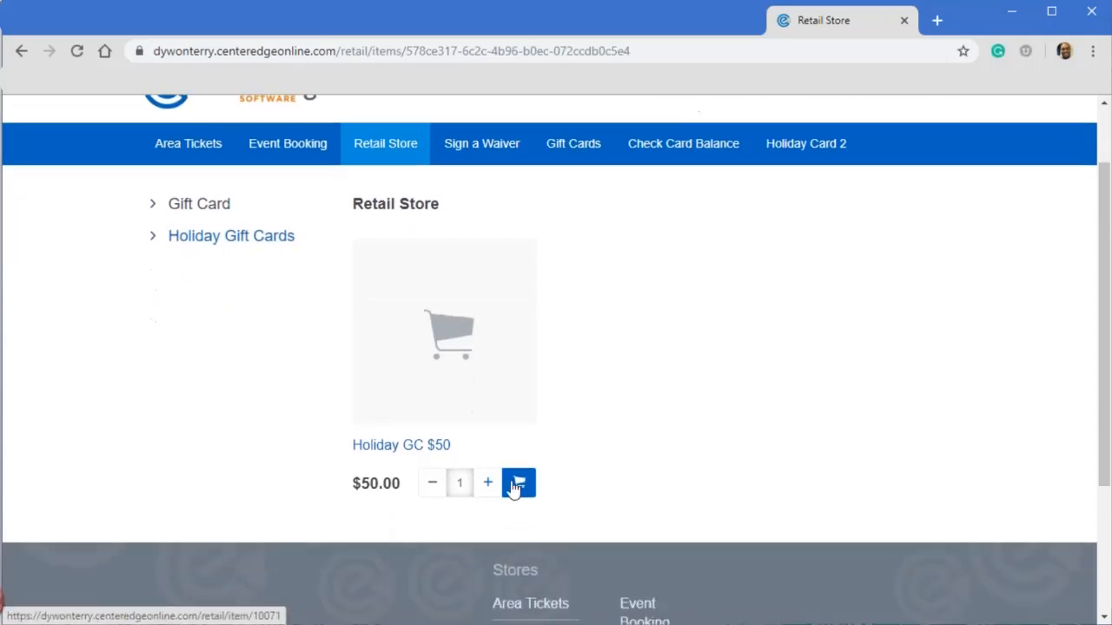
# - Add two Holiday GC $50 cards to the shopping cart and choose to have them shipped
pyautogui.click(489, 484)
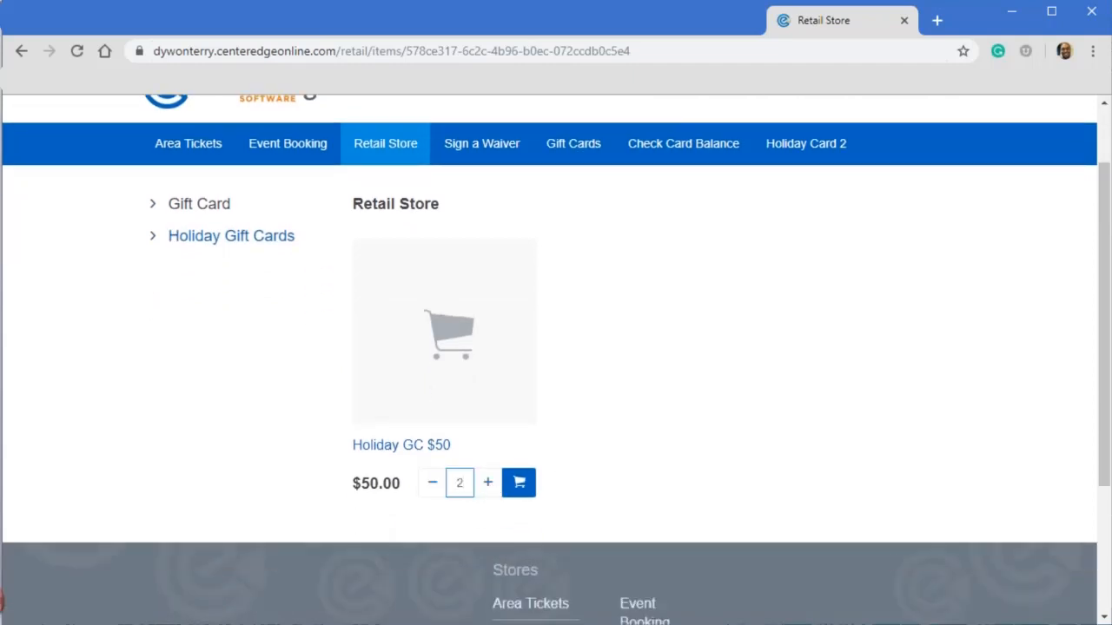
pyautogui.click(518, 483)
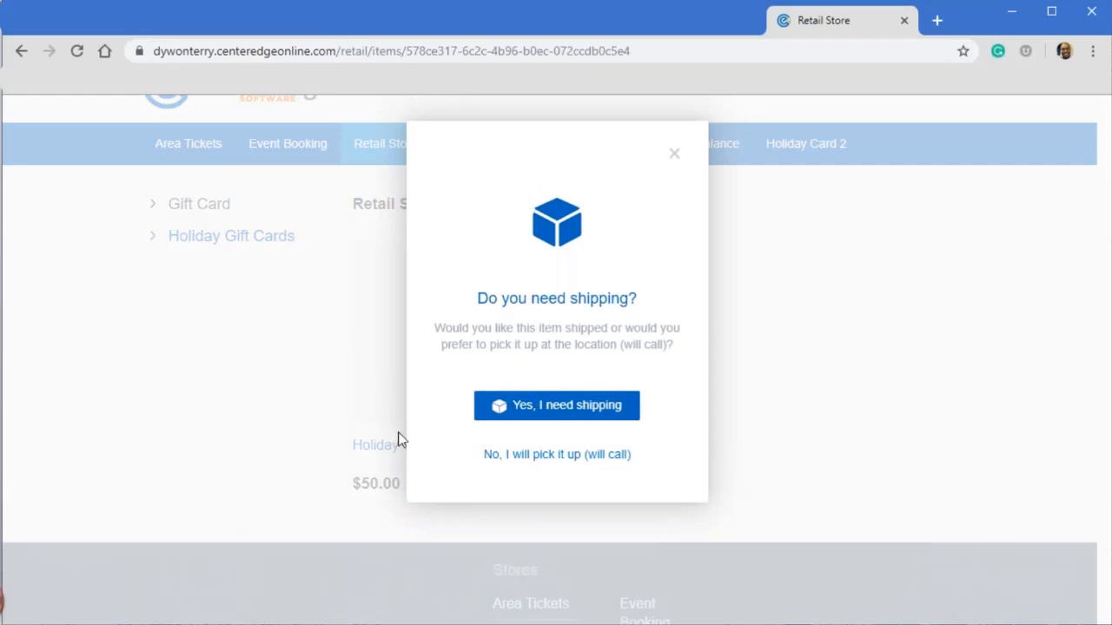
pyautogui.click(560, 404)
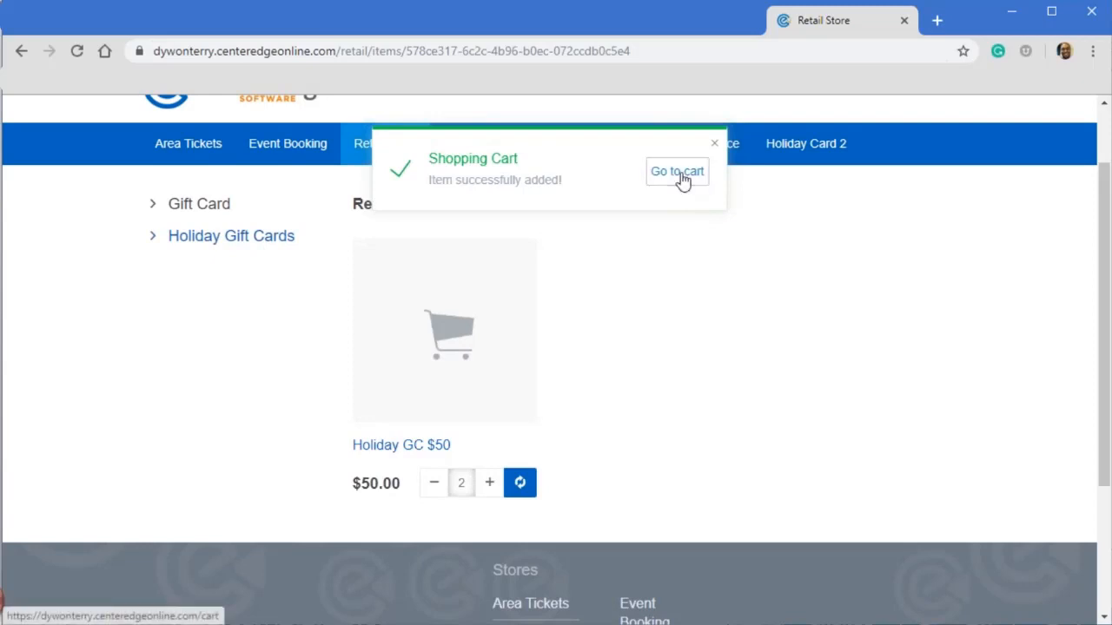
# - Go to the shopping cart, review the two gift cards with the shipping fees, and proceed to checkout
pyautogui.click(680, 178)
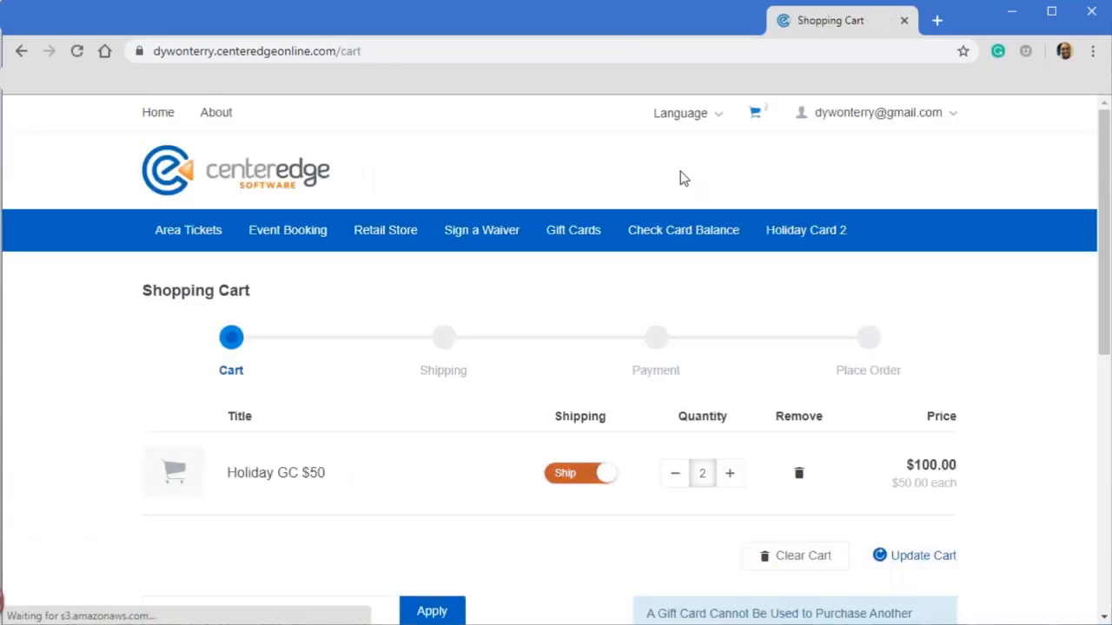
pyautogui.scroll(-2, 628, 308)
pyautogui.scroll(-2, 452, 309)
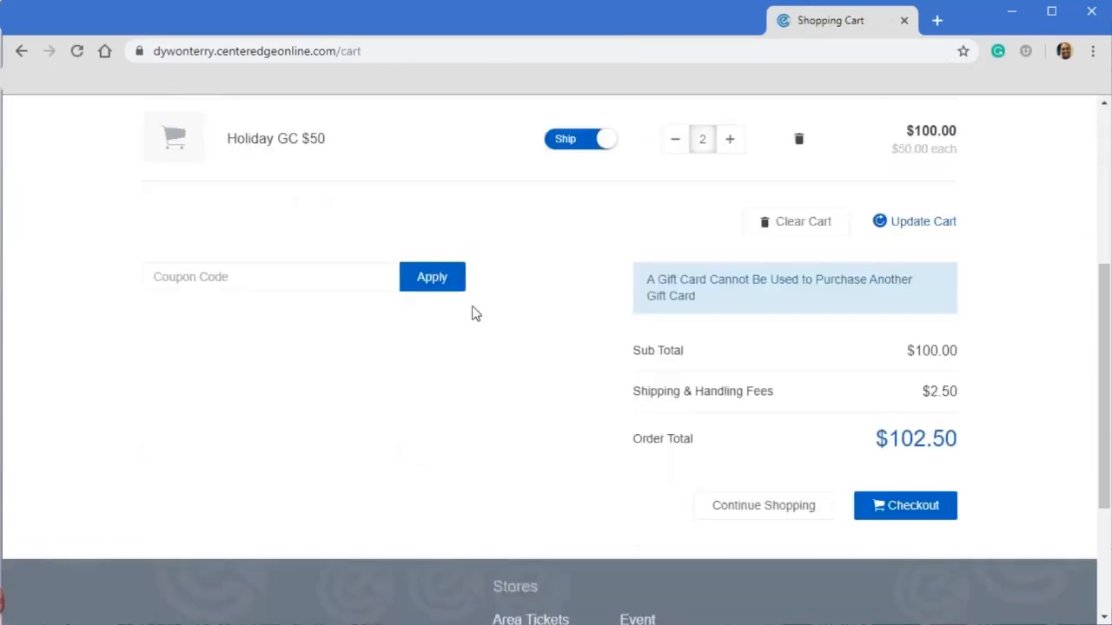
pyautogui.scroll(2, 608, 348)
pyautogui.scroll(-2, 886, 491)
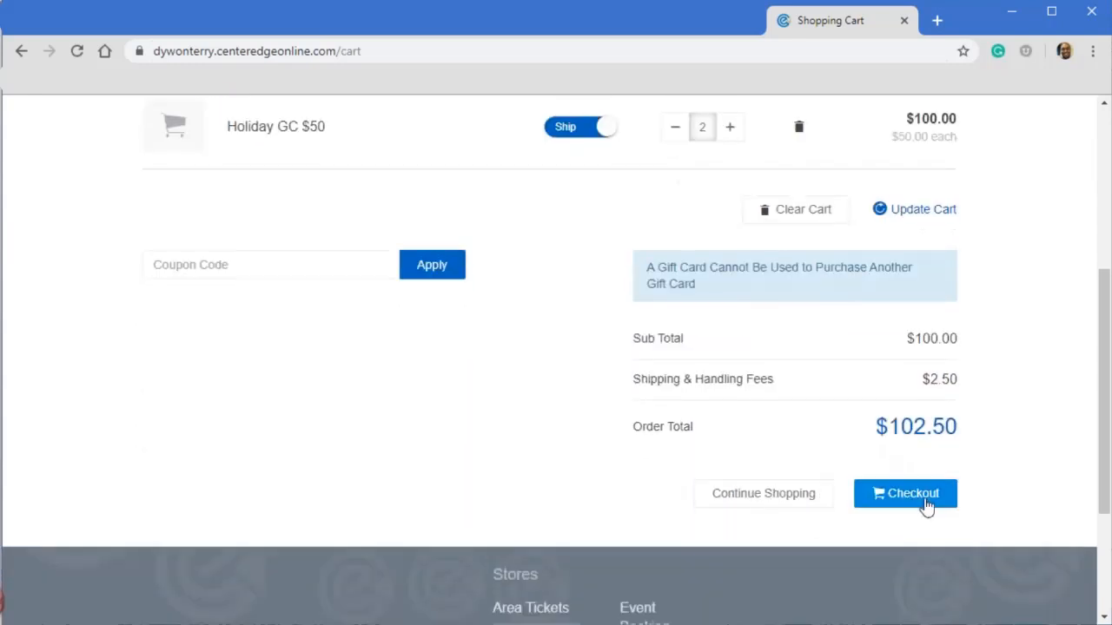
pyautogui.click(923, 499)
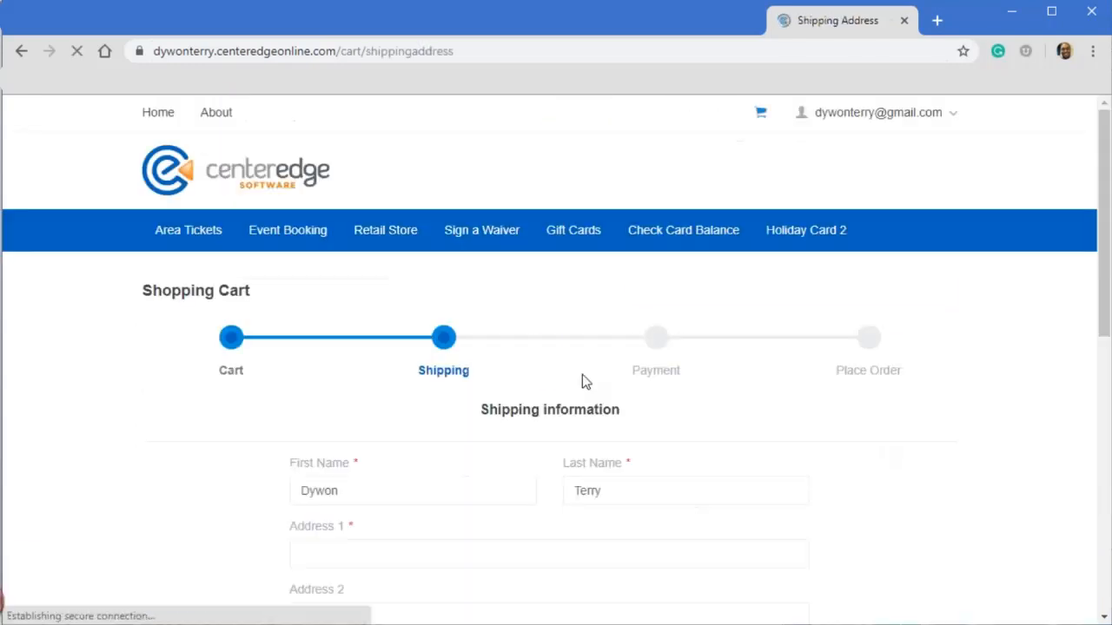
# - Fill in the shipping information with the customer's saved address and phone number, and continue to payment
pyautogui.click(567, 361)
pyautogui.scroll(-1, 560, 359)
pyautogui.scroll(-2, 521, 321)
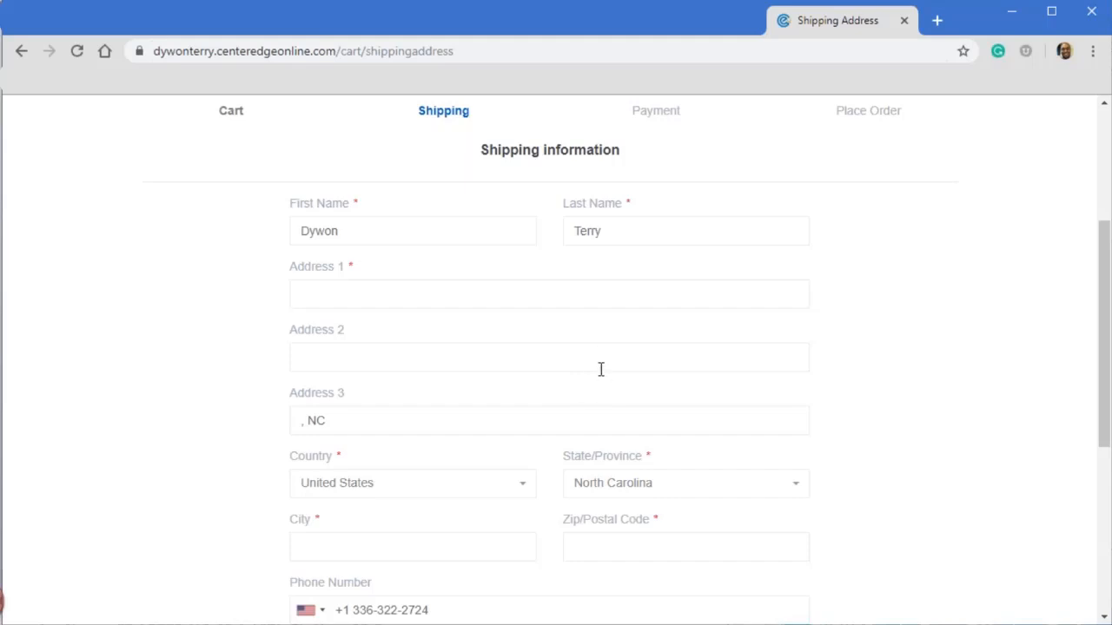
pyautogui.click(424, 299)
pyautogui.click(377, 385)
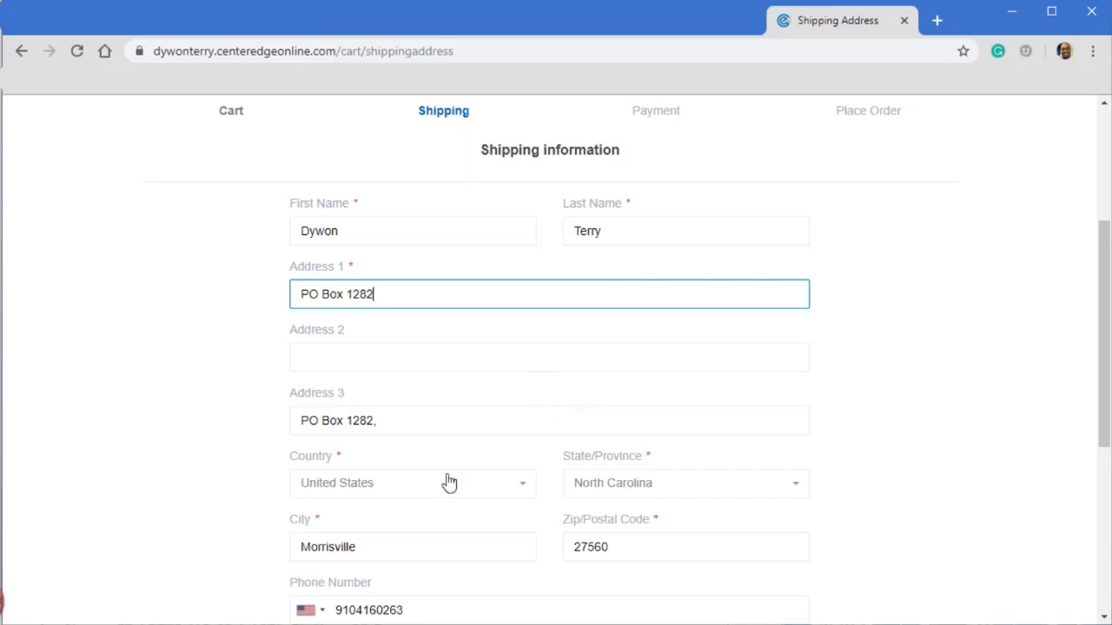
pyautogui.scroll(-3, 487, 456)
pyautogui.click(783, 408)
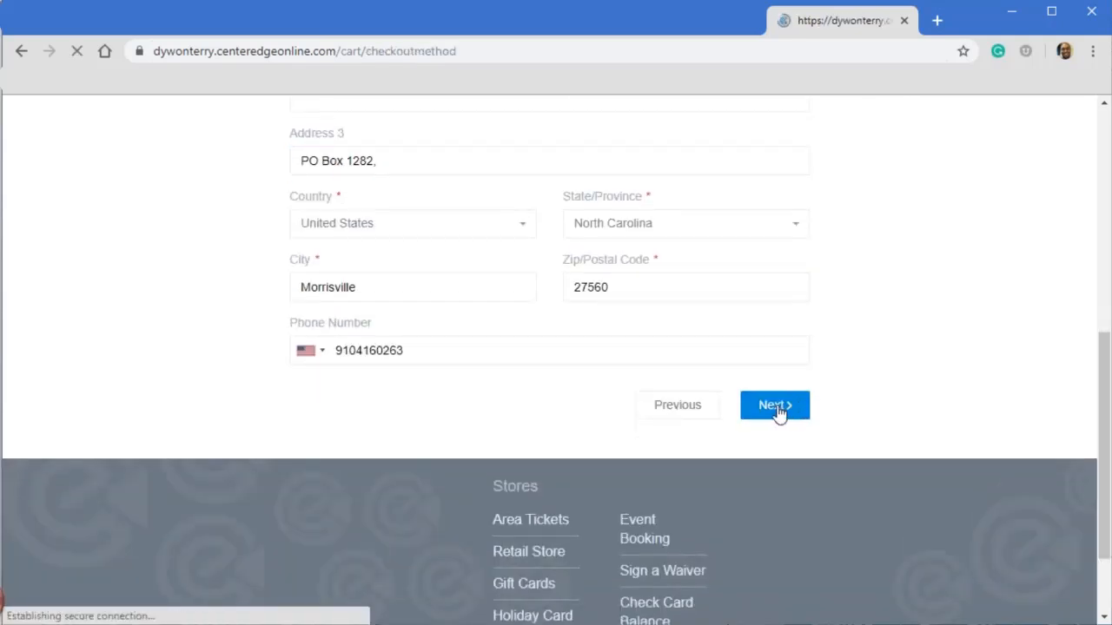
# - Enter Test as the cardholder name and fill in the test credit card number in the payment details
pyautogui.scroll(-1, 723, 396)
pyautogui.scroll(-2, 723, 396)
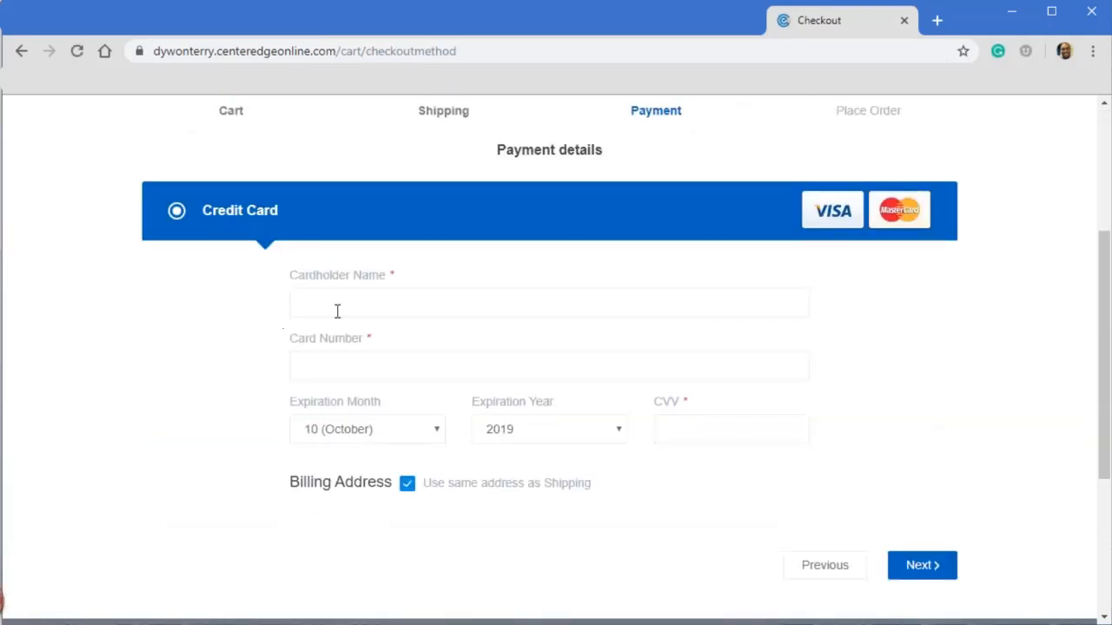
pyautogui.click(350, 306)
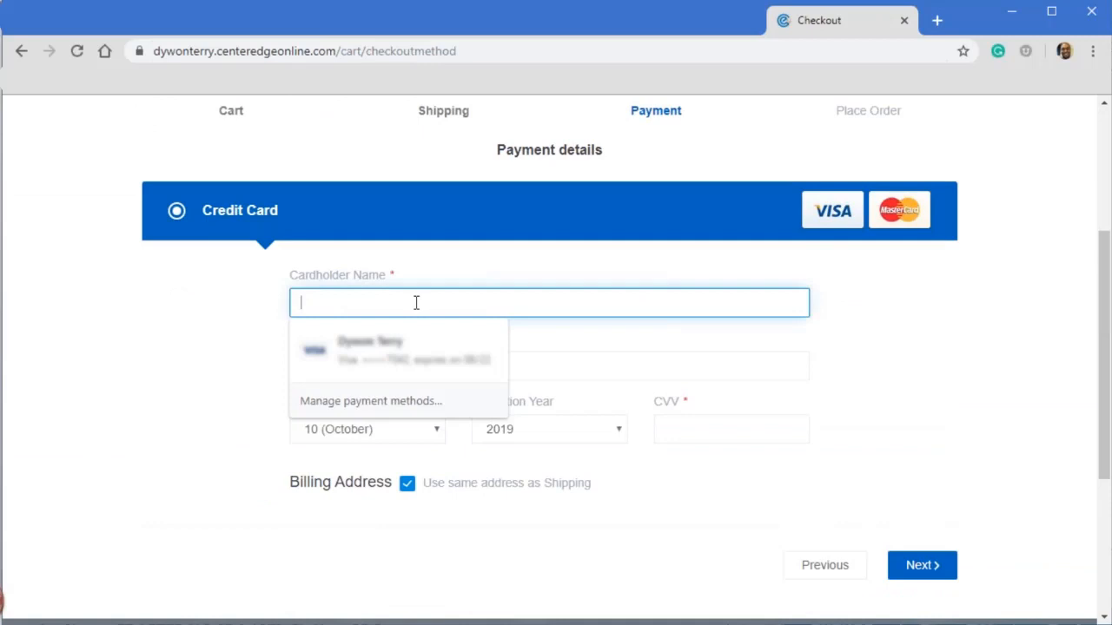
pyautogui.write('Test')
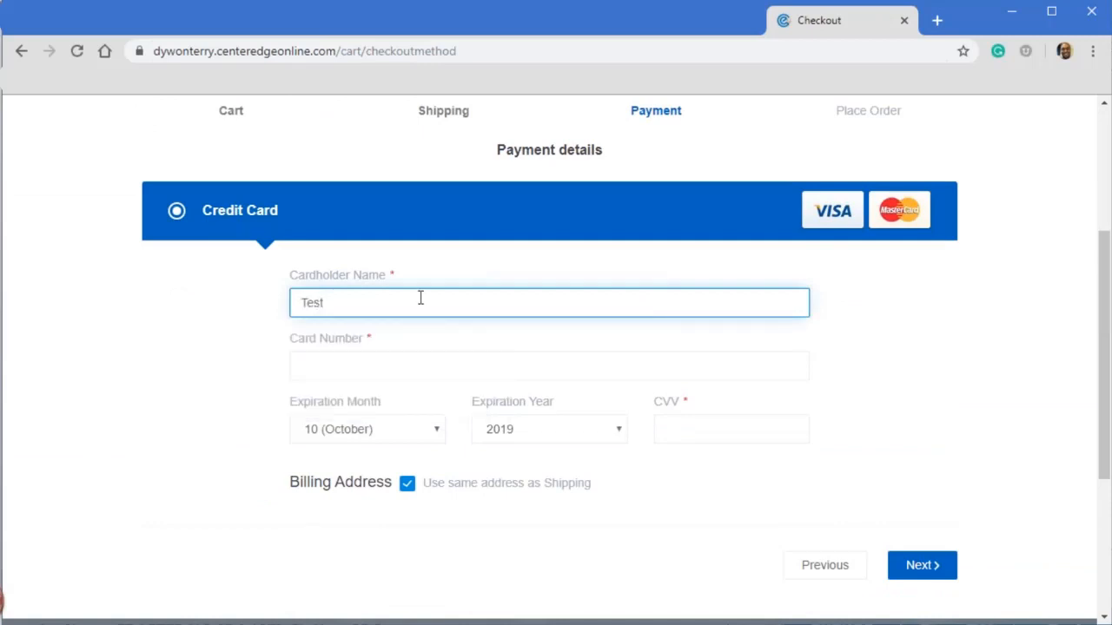
pyautogui.click(387, 356)
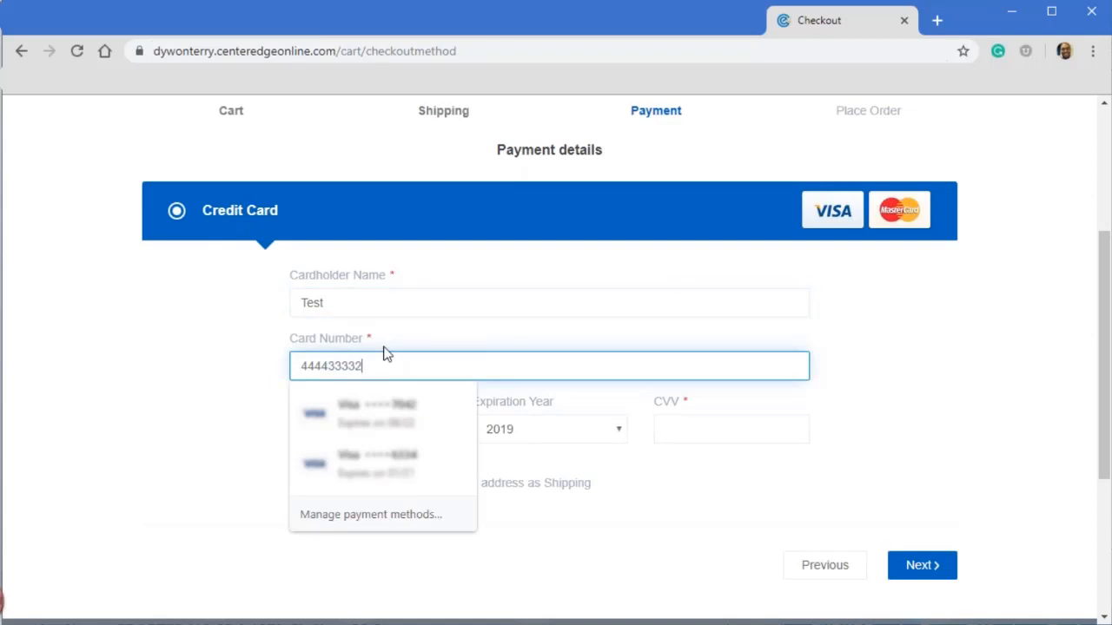
pyautogui.write('4444333322221111')
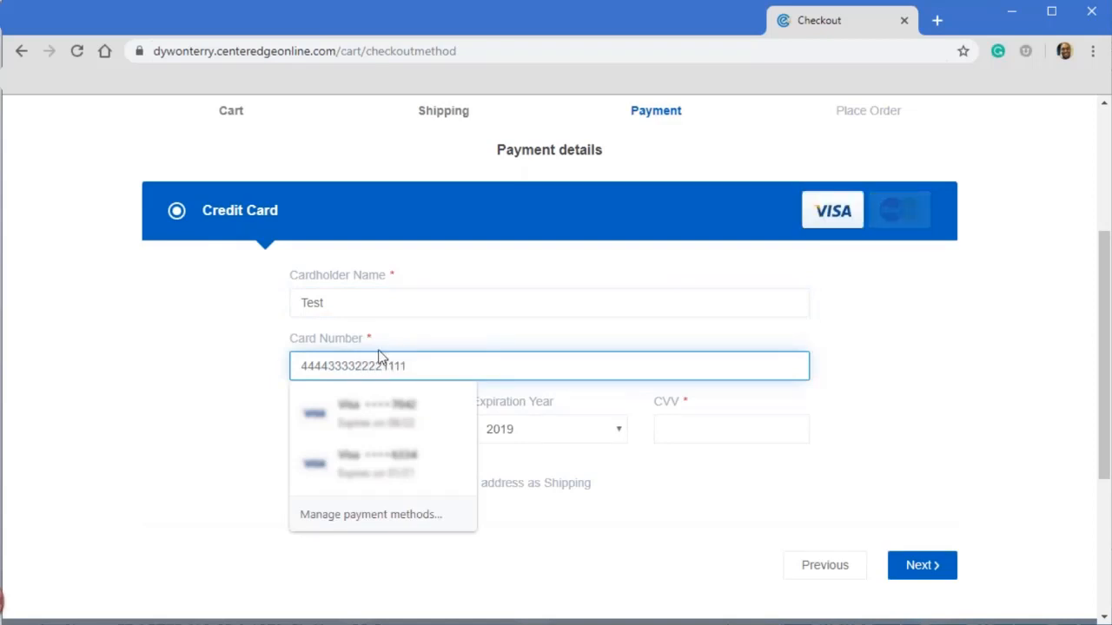
# - Set the card expiration to December 2020, enter the CVV, and continue to the order confirmation
pyautogui.click(686, 413)
pyautogui.click(426, 429)
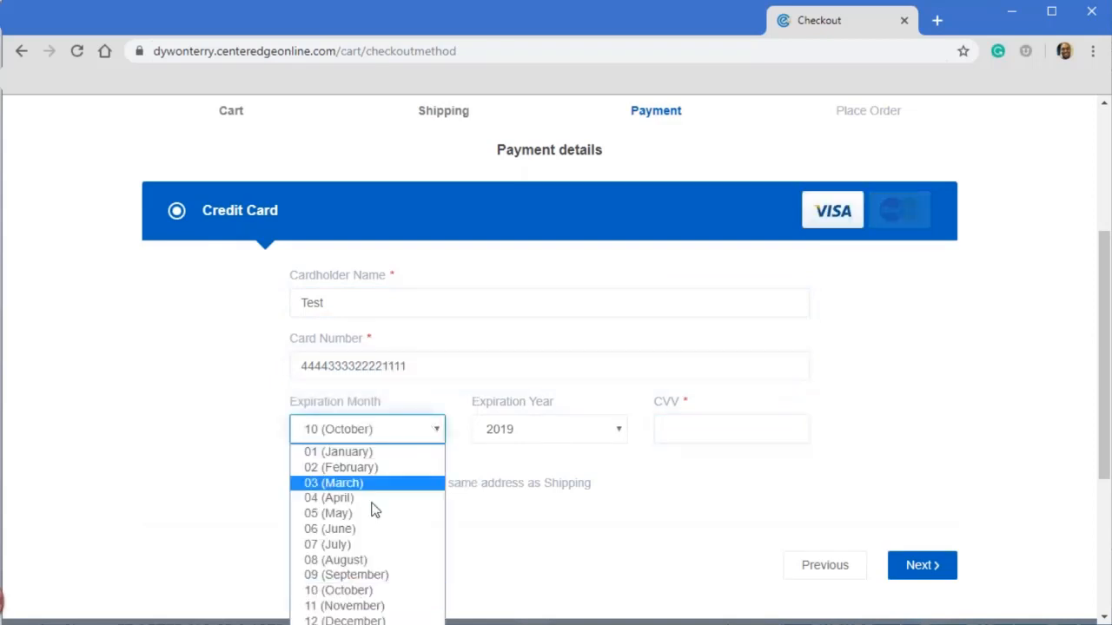
pyautogui.click(345, 620)
pyautogui.click(604, 429)
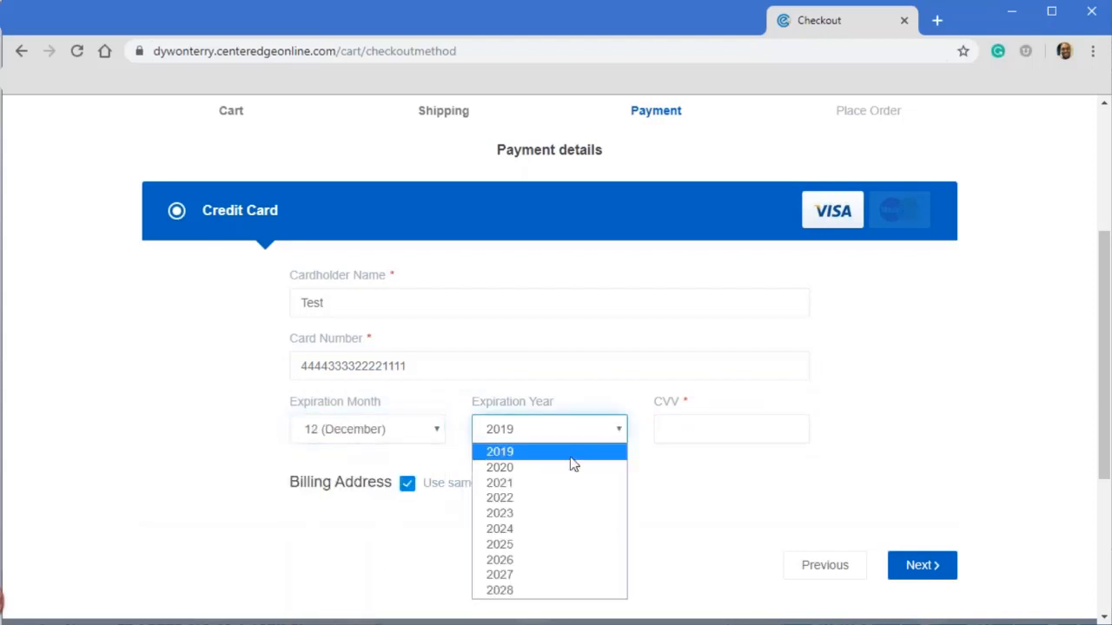
pyautogui.click(565, 463)
pyautogui.click(695, 425)
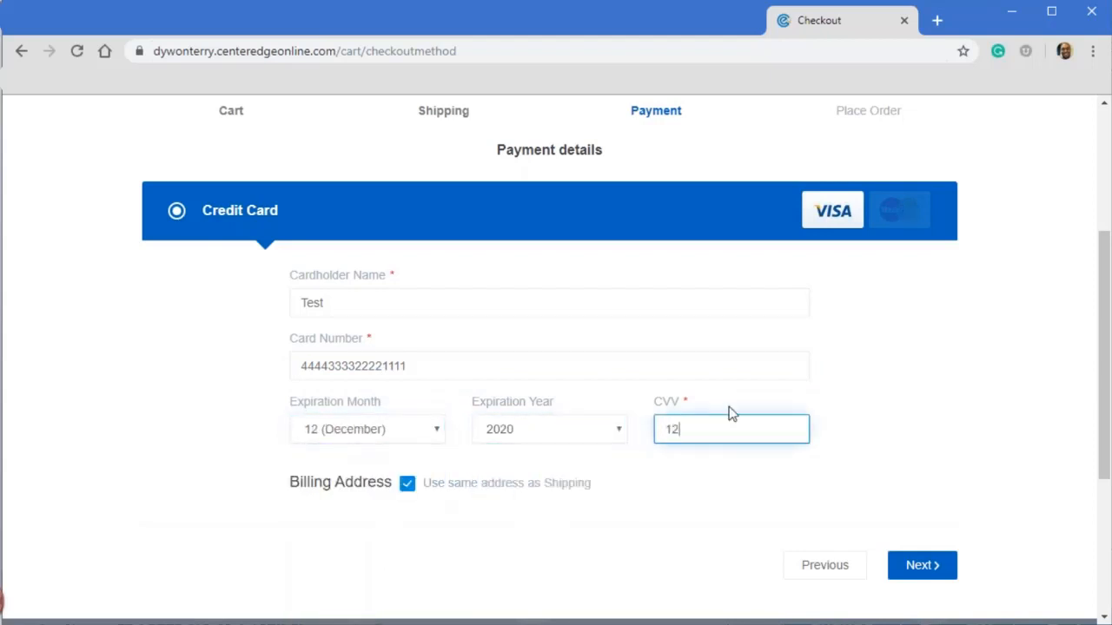
pyautogui.click(922, 565)
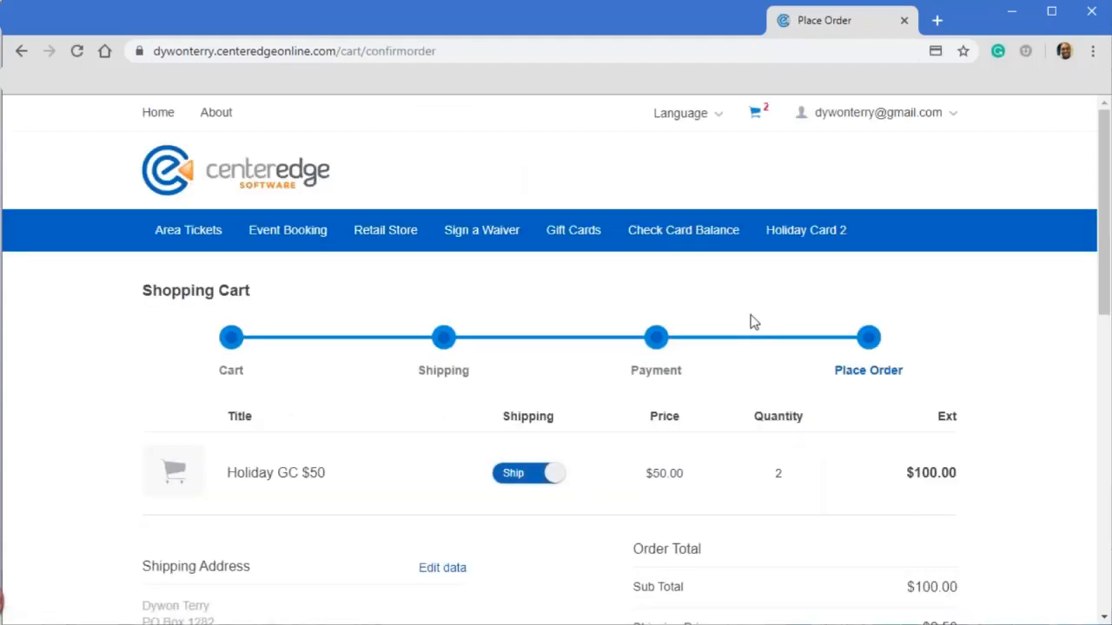
# - Review the order total, addresses and credit card information, and place the order
pyautogui.scroll(-2, 751, 321)
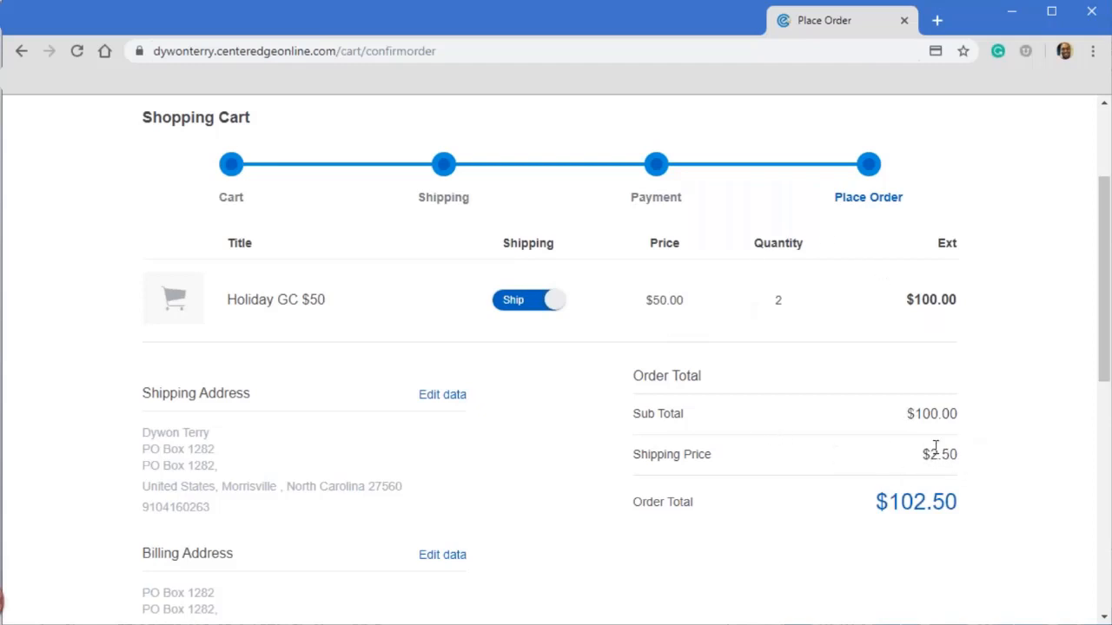
pyautogui.scroll(-3, 881, 453)
pyautogui.scroll(-2, 882, 454)
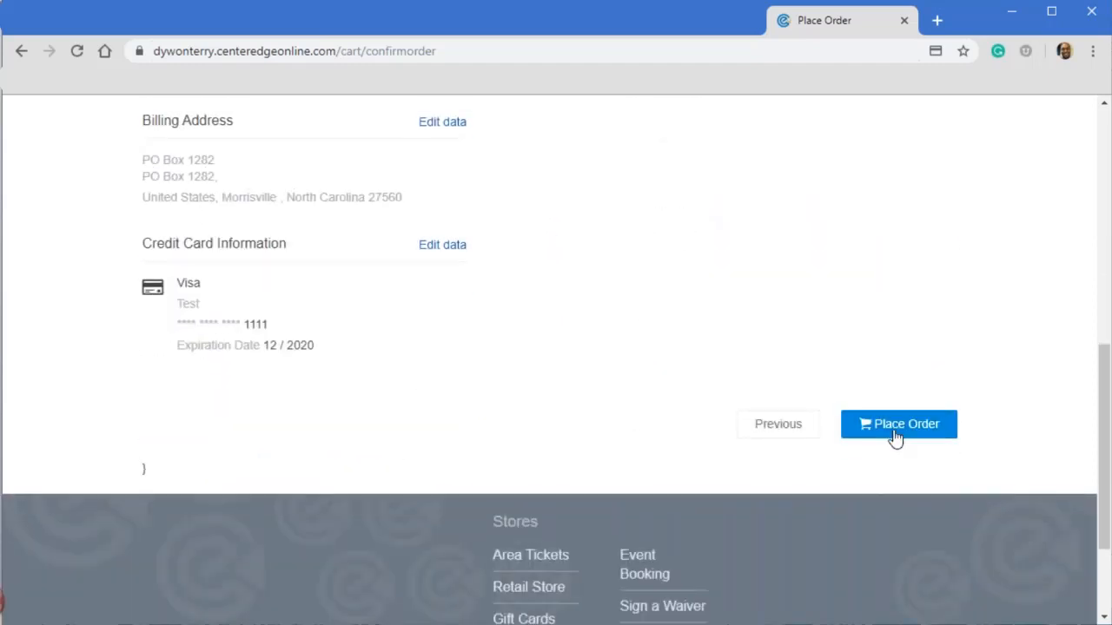
pyautogui.click(892, 434)
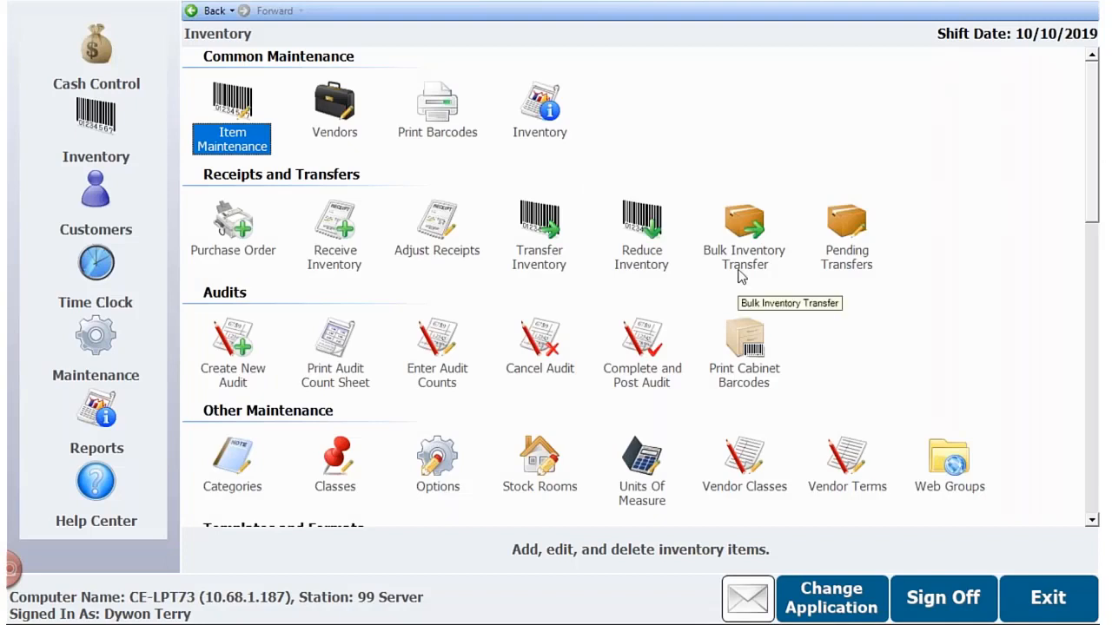
# - Switch to the back-office application, open Order Fulfillment from Maintenance, and process the newest order containing two items
pyautogui.click(87, 369)
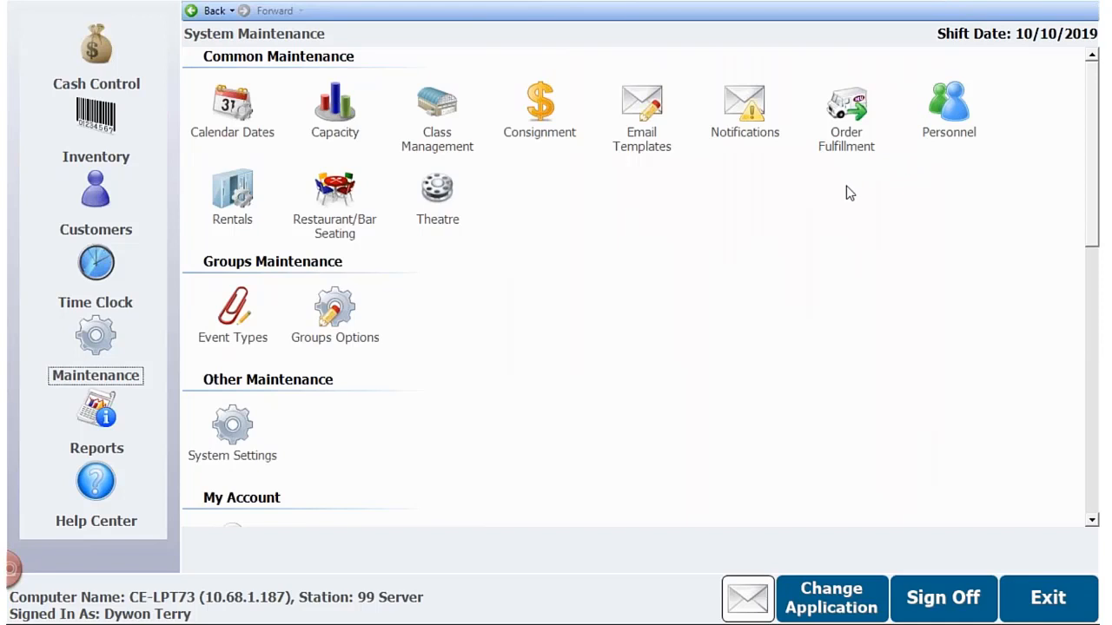
pyautogui.click(857, 117)
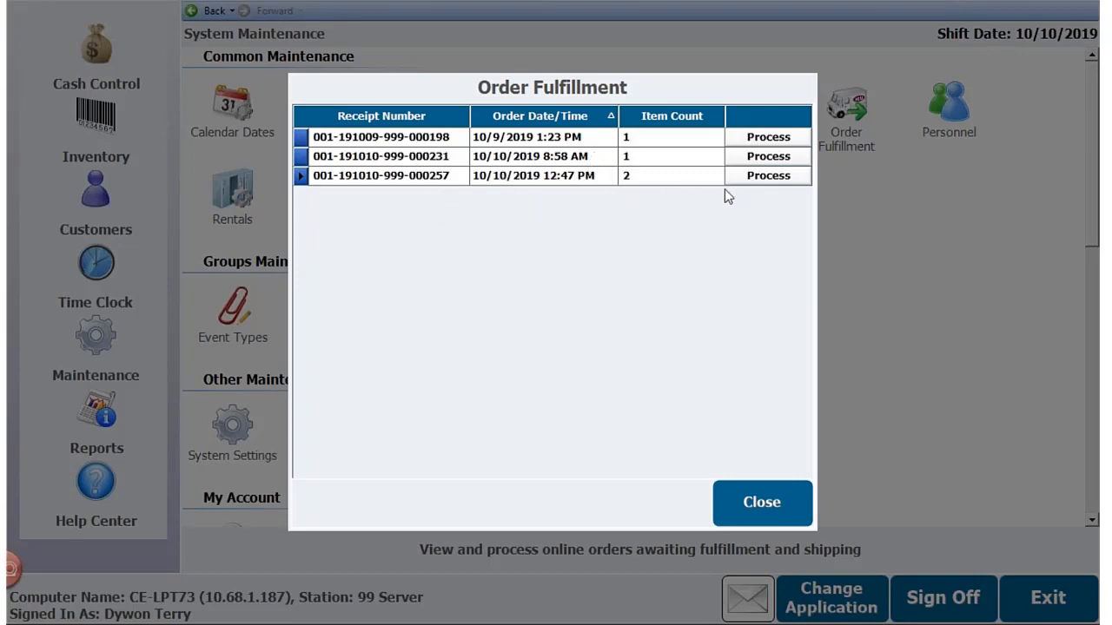
pyautogui.click(771, 181)
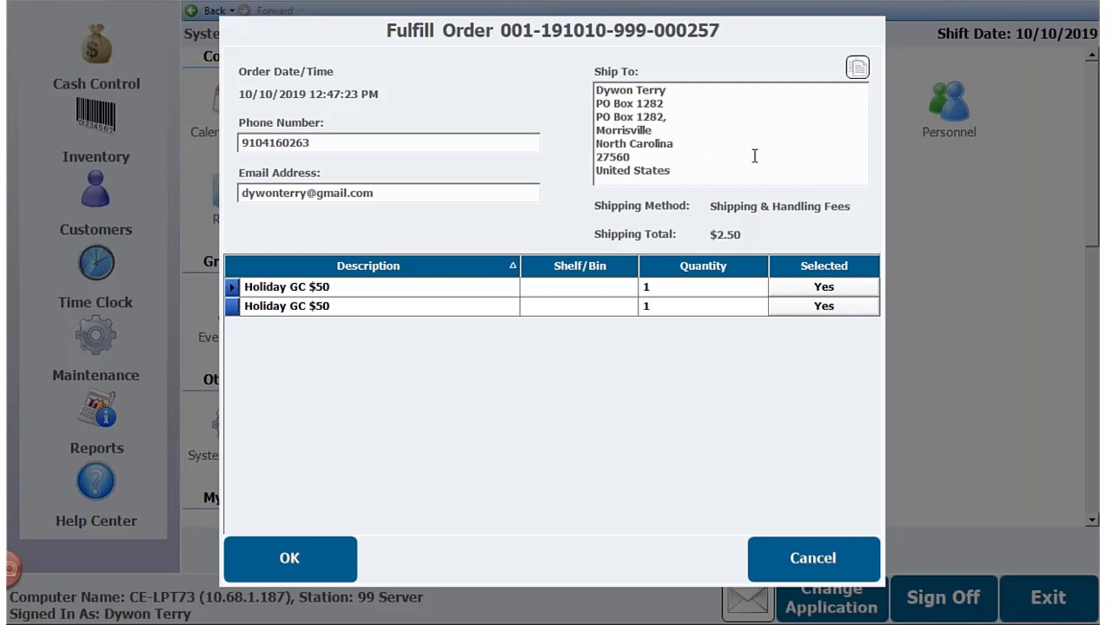
# - Fulfill the order with both Holiday GC $50 items selected, entering the gift card number manually, and close Order Fulfillment
pyautogui.click(847, 287)
pyautogui.click(847, 287)
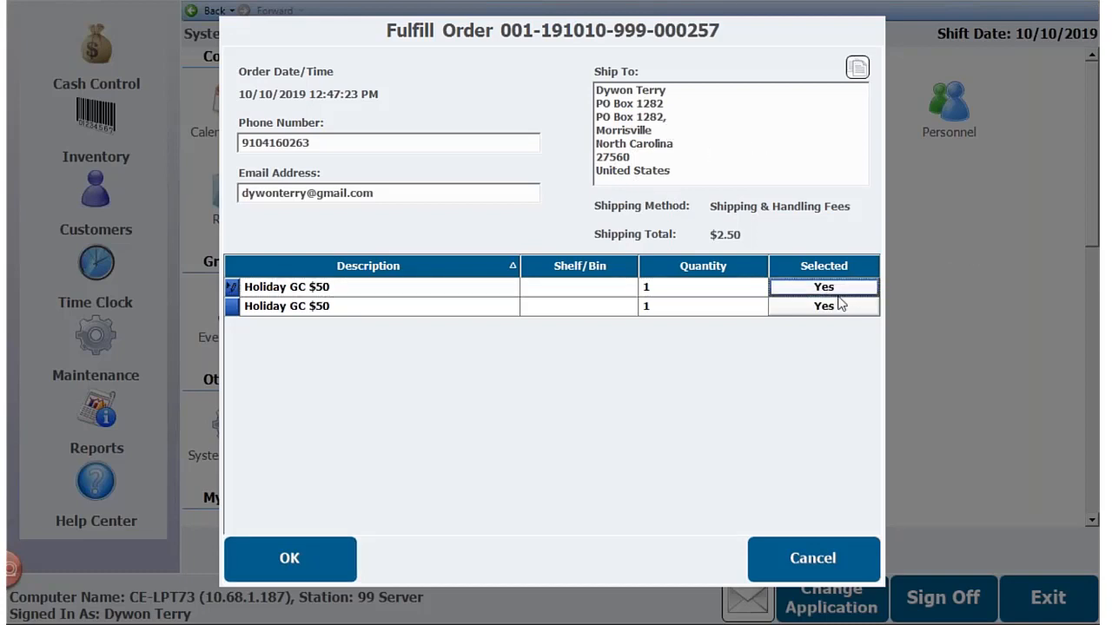
pyautogui.click(319, 545)
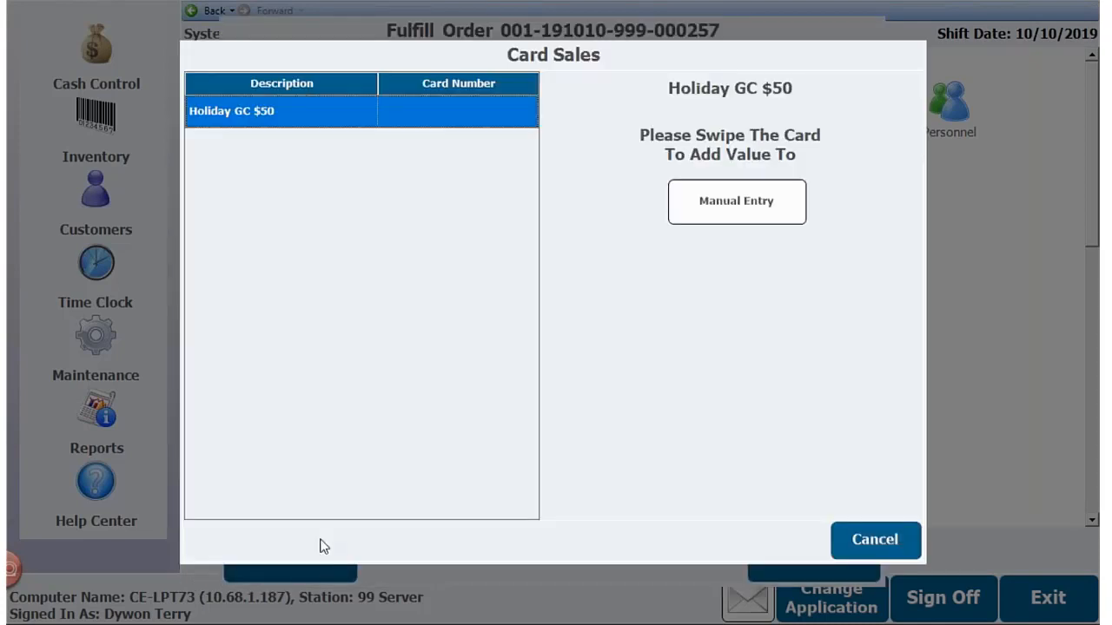
pyautogui.click(729, 206)
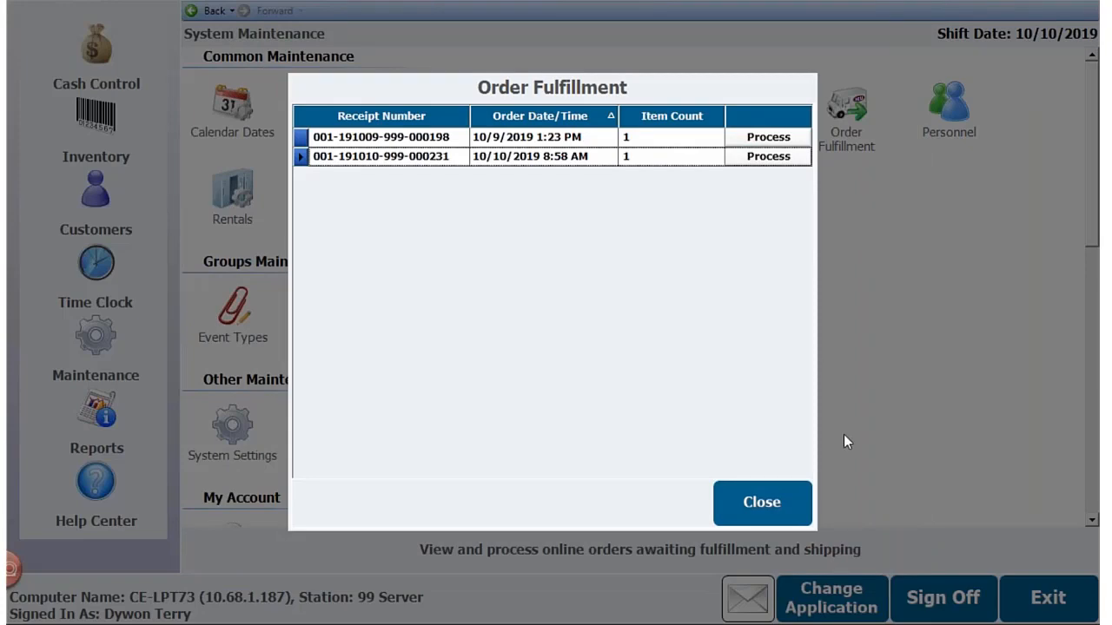
pyautogui.click(772, 486)
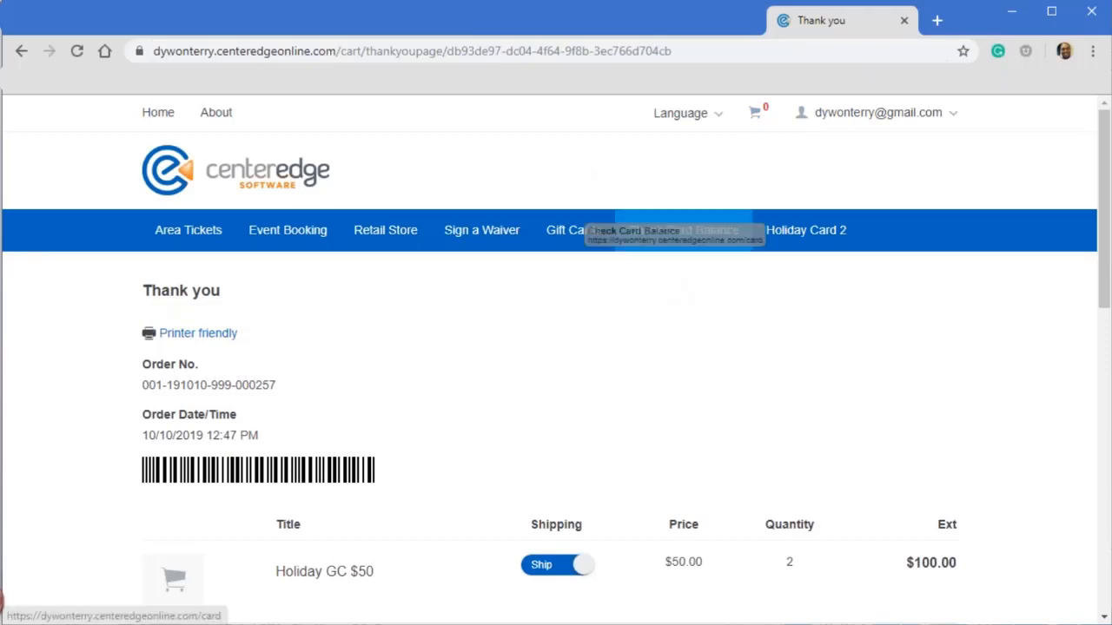
# - Switch to the online store, enter the gift card number under Check Card Balance, and examine the card's balance details
pyautogui.click(664, 230)
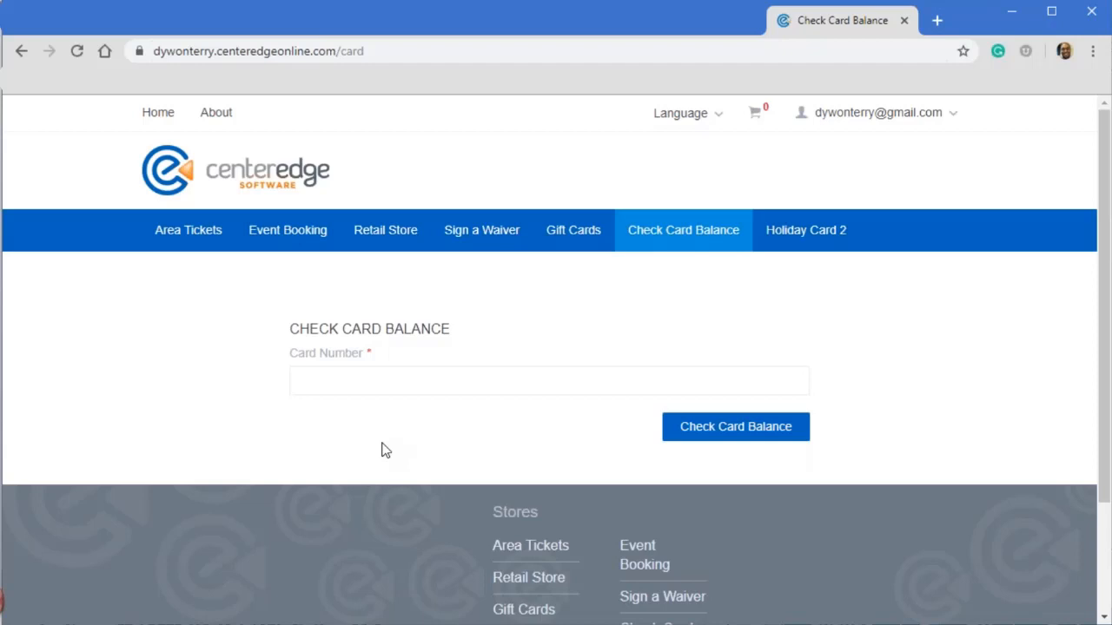
pyautogui.click(371, 380)
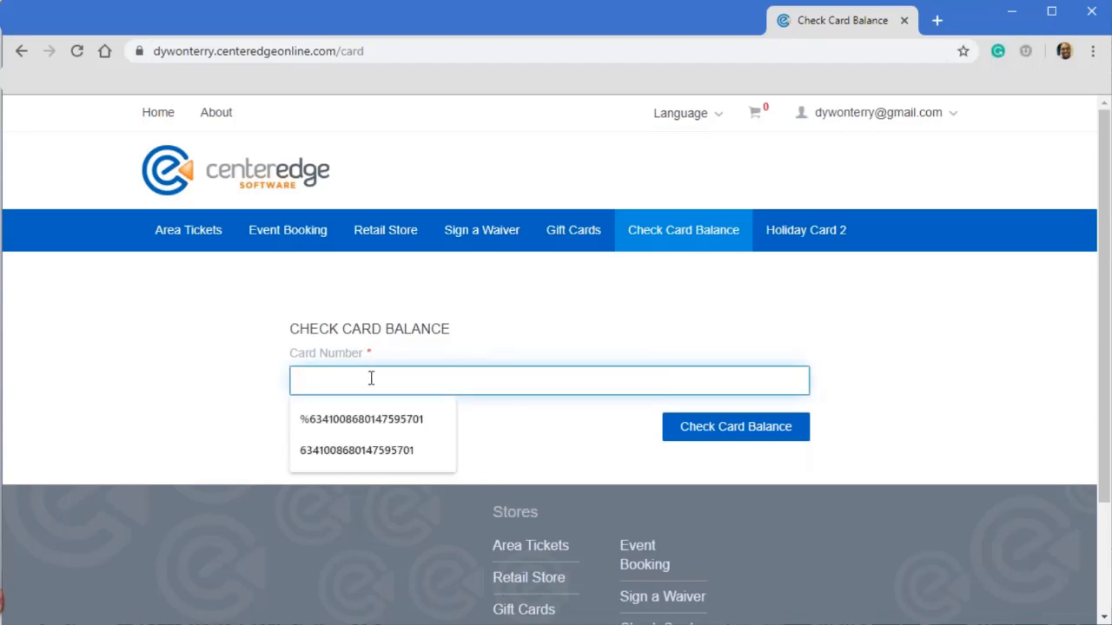
pyautogui.write('437')
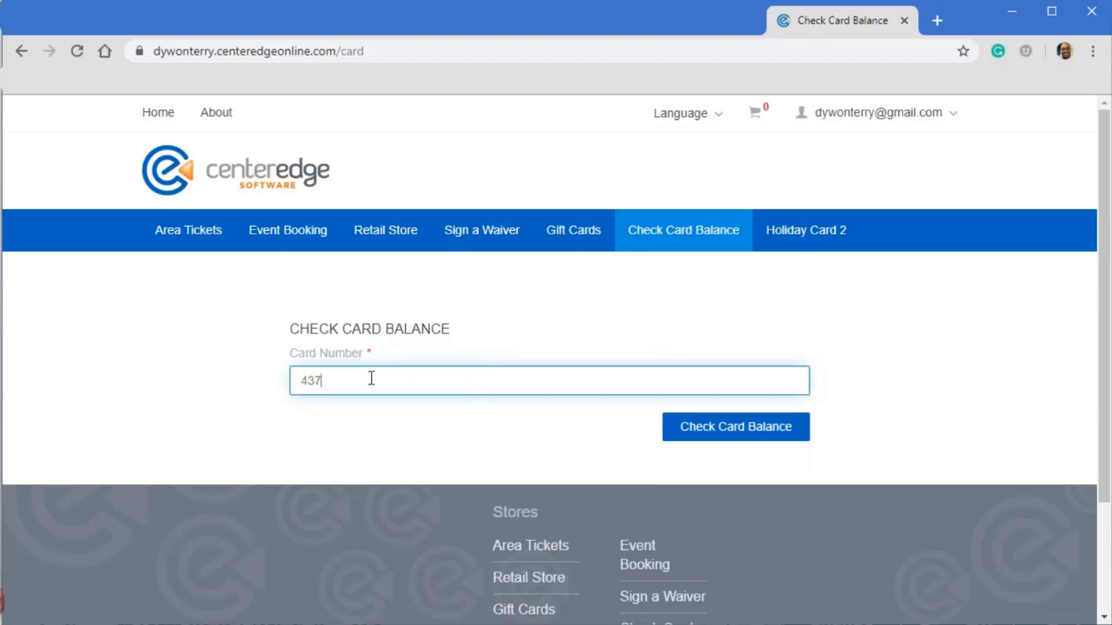
pyautogui.write('1011')
pyautogui.write('31000001458')
pyautogui.click(759, 430)
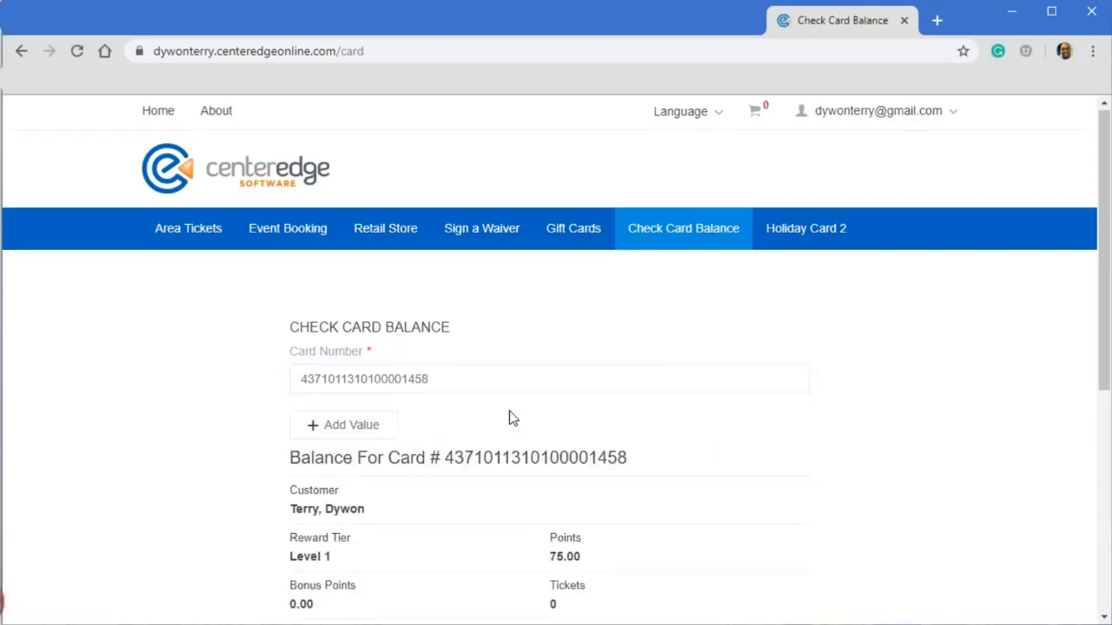
pyautogui.scroll(-2, 521, 400)
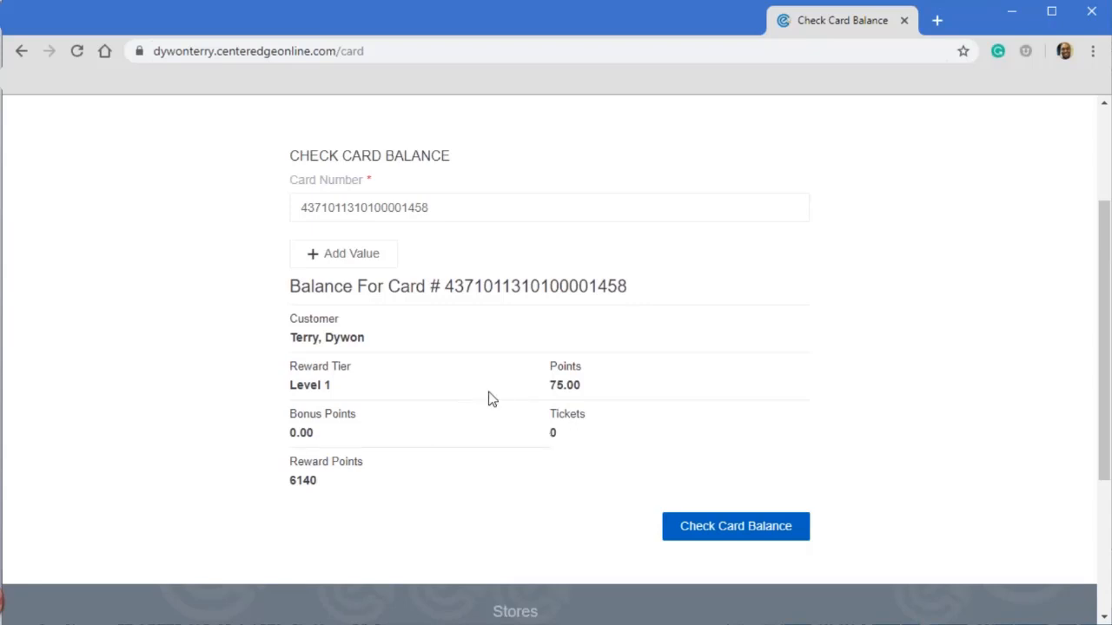
pyautogui.scroll(2, 495, 417)
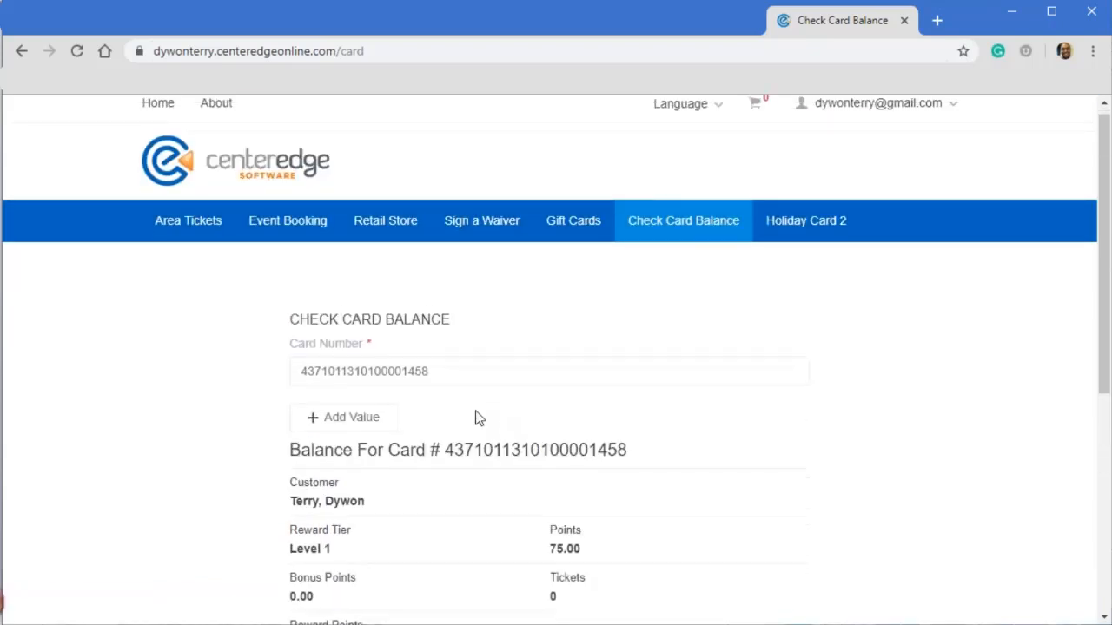
pyautogui.scroll(-2, 476, 419)
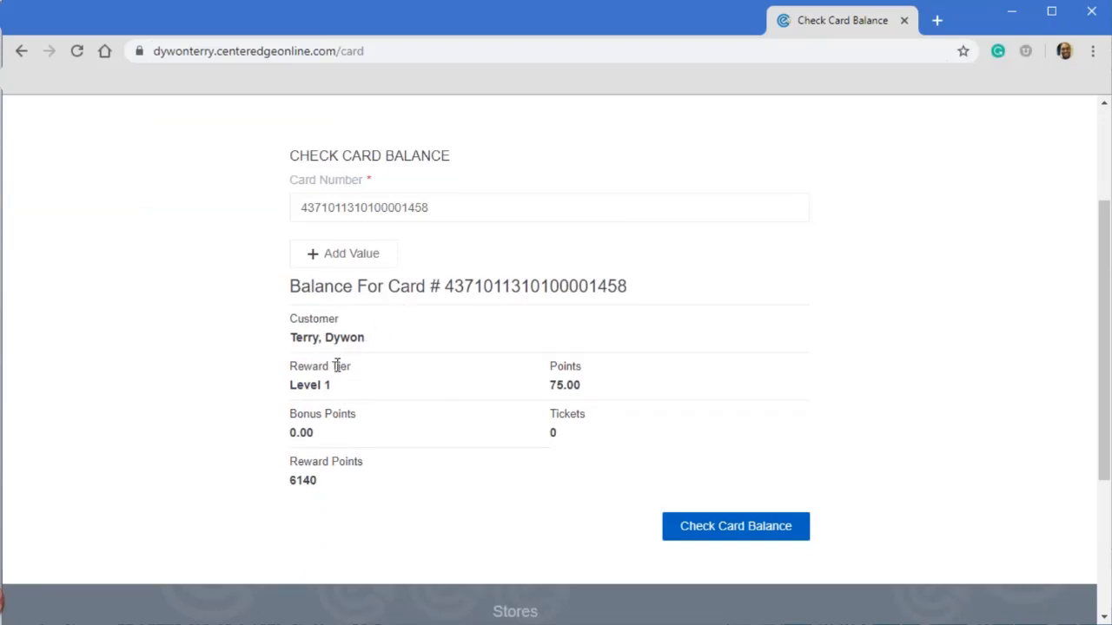
# - Add $20.00 of value to the gift card from its balance page, dismissing the desktop notifications and any page they open
pyautogui.click(303, 260)
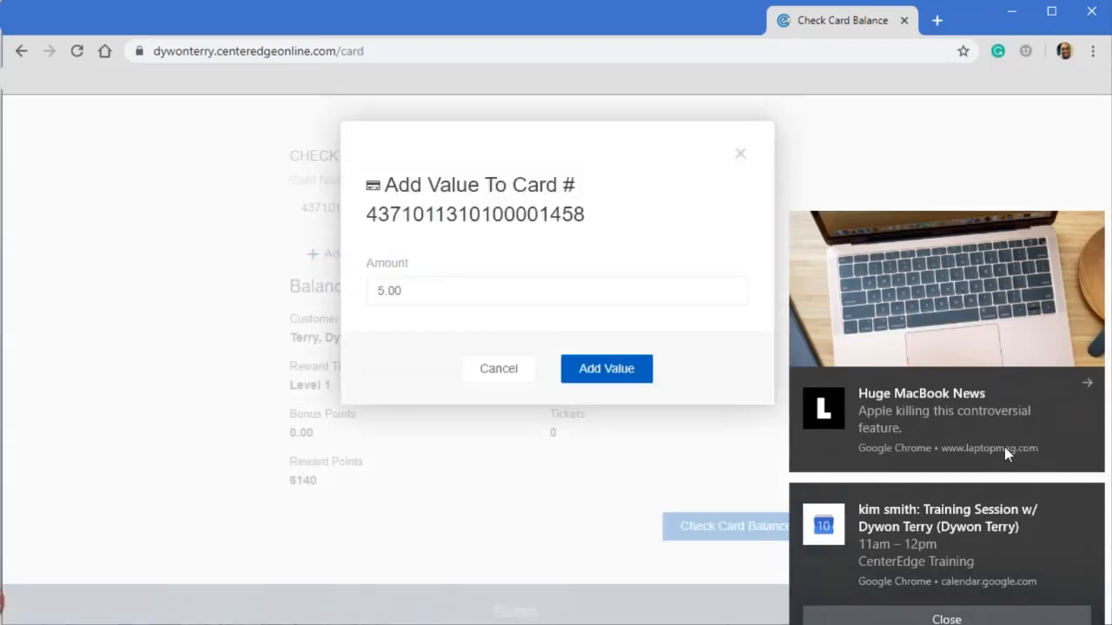
pyautogui.click(964, 615)
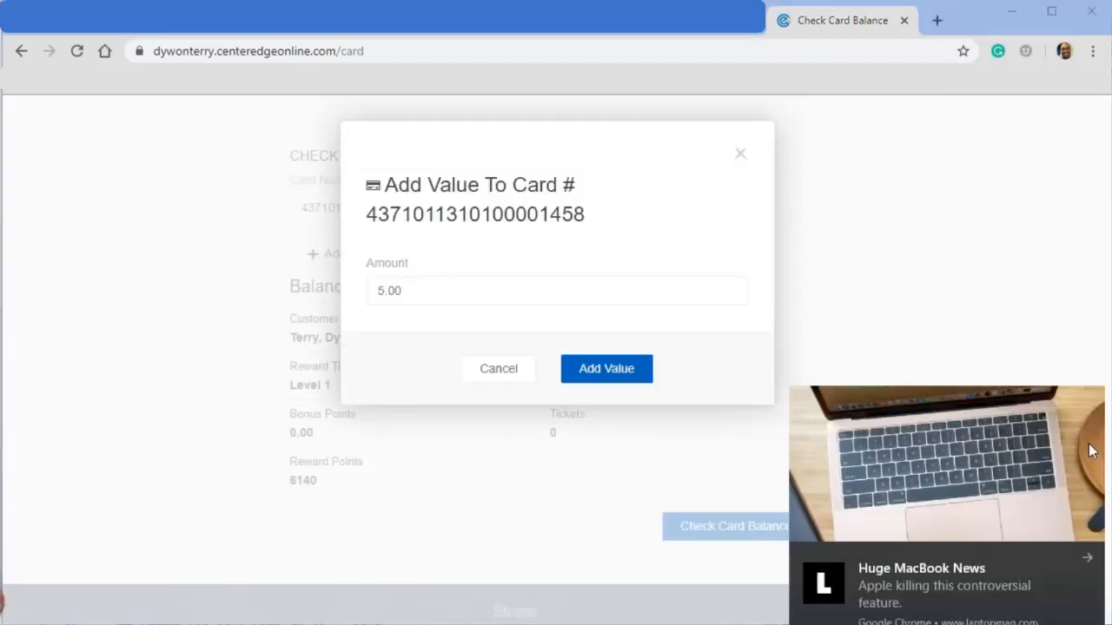
pyautogui.click(1087, 558)
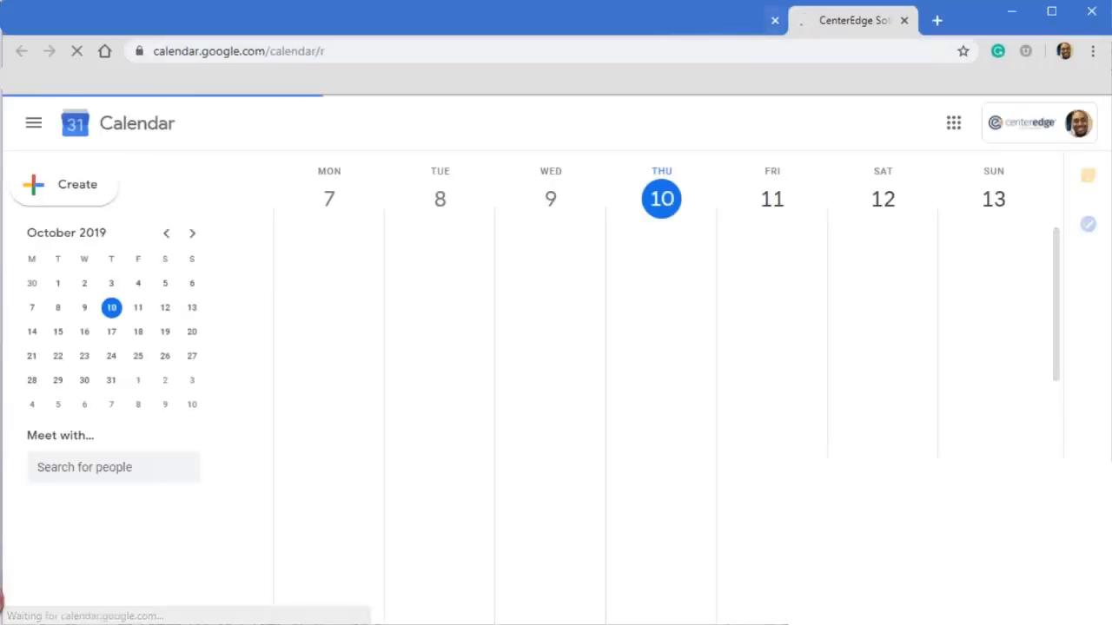
pyautogui.click(717, 23)
pyautogui.moveTo(424, 292); pyautogui.dragTo(342, 289)
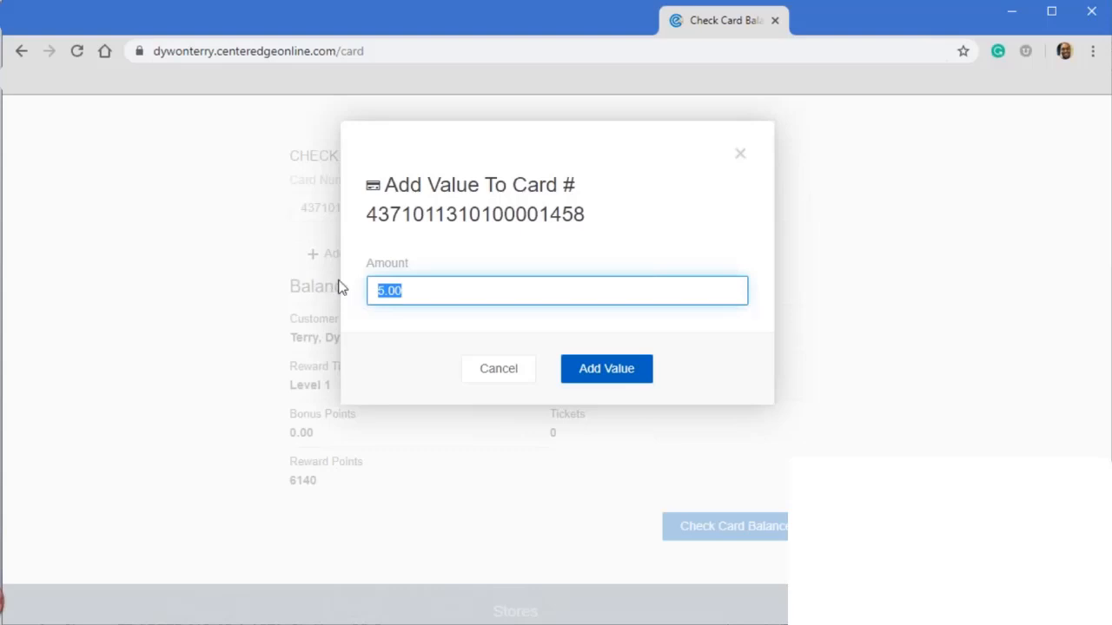
pyautogui.write('20.00')
pyautogui.click(617, 368)
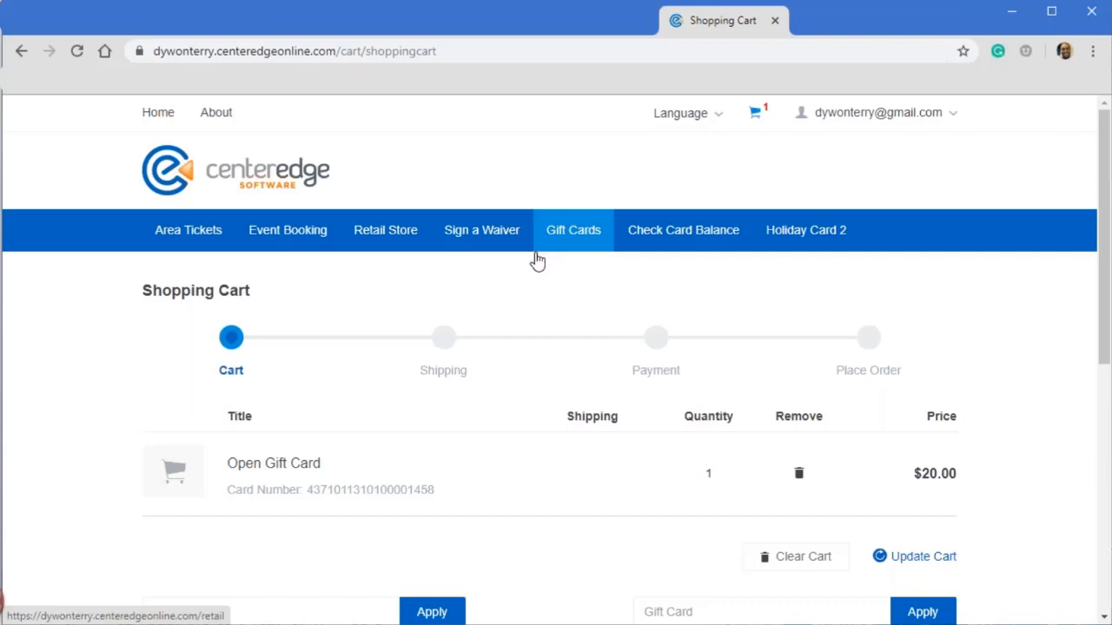
# - Review the Open Gift Card item and order total in the shopping cart, and proceed to checkout
pyautogui.scroll(-3, 521, 365)
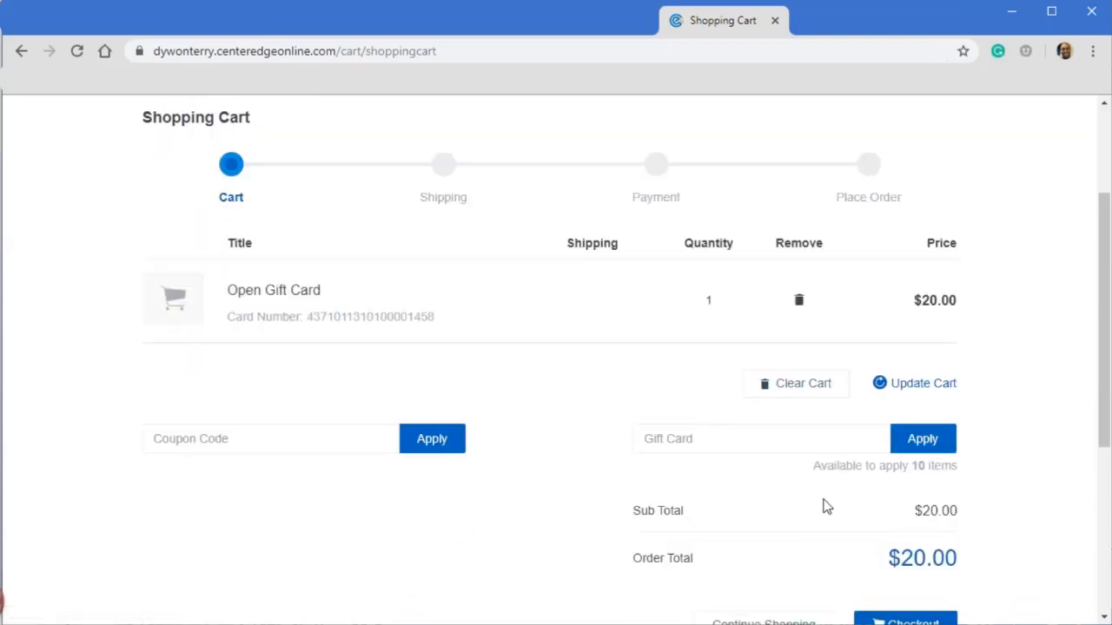
pyautogui.scroll(-3, 869, 469)
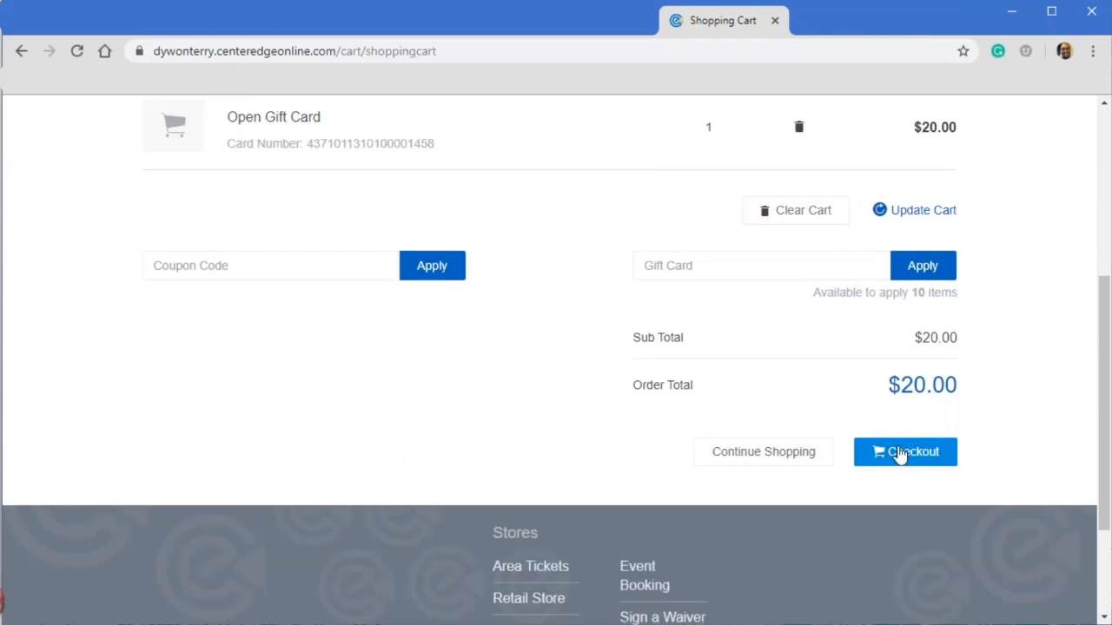
pyautogui.click(878, 460)
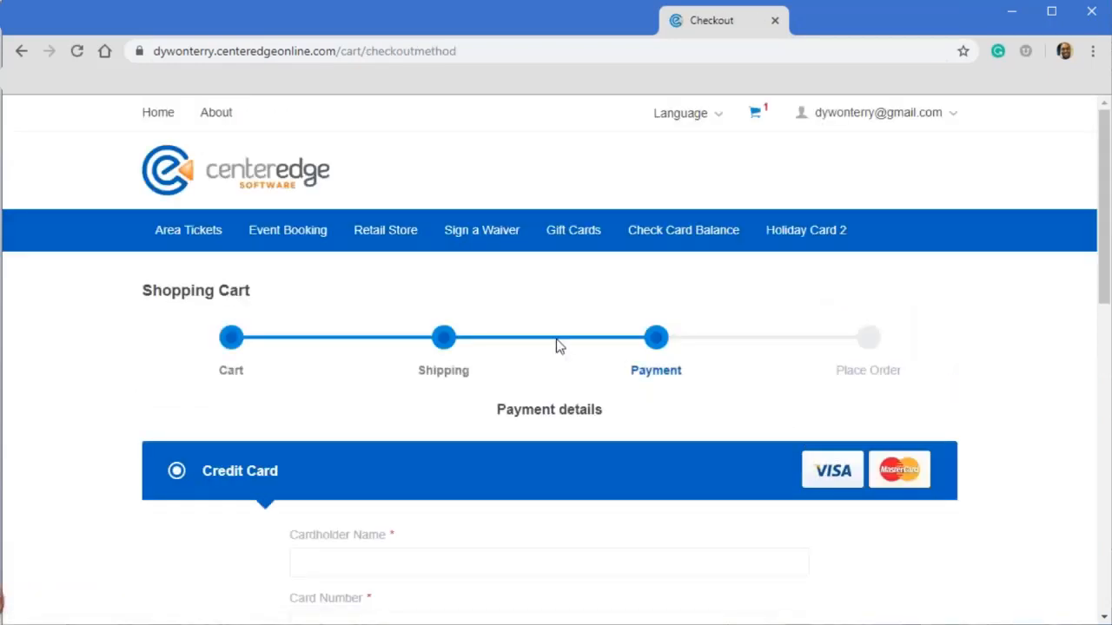
# - Enter "test" as the cardholder name and fill in the credit card number in the payment details
pyautogui.scroll(-1, 538, 452)
pyautogui.click(402, 478)
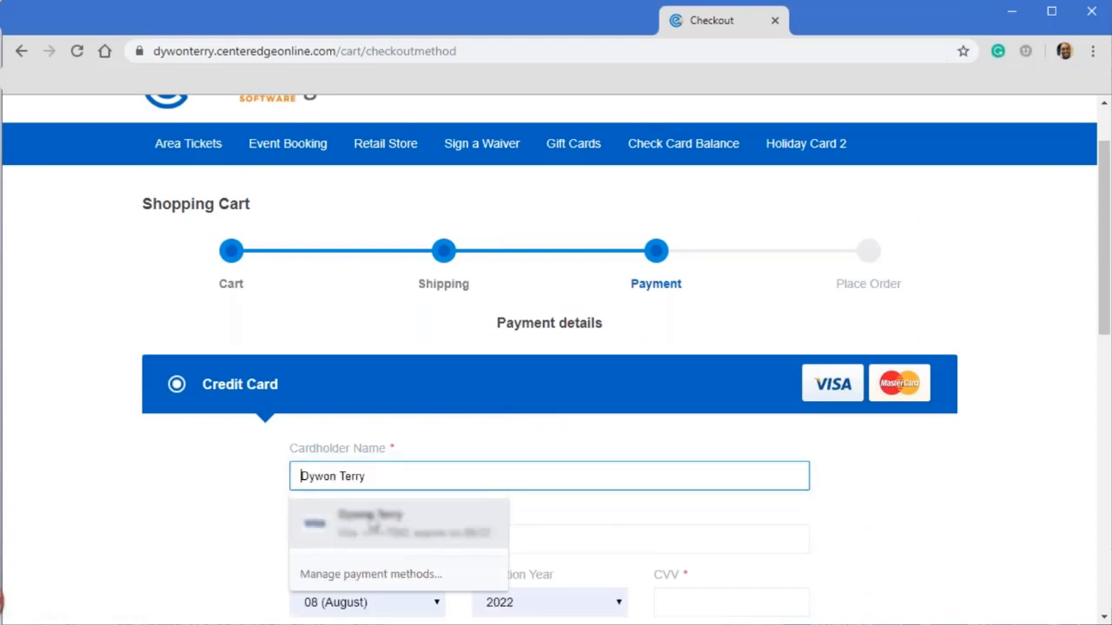
pyautogui.write('test')
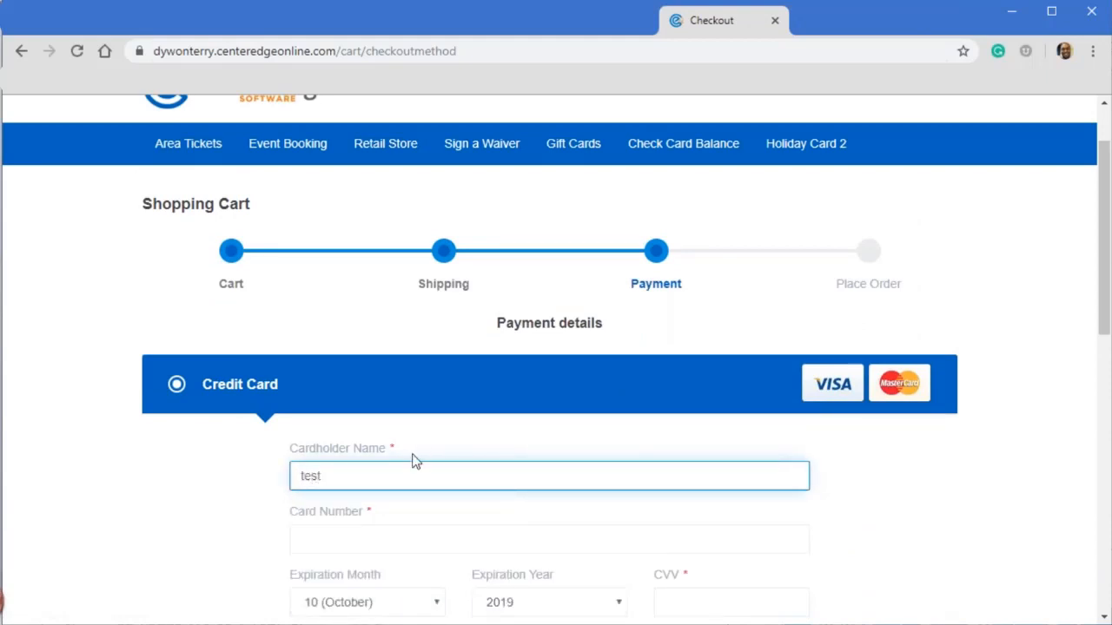
pyautogui.scroll(-1, 412, 459)
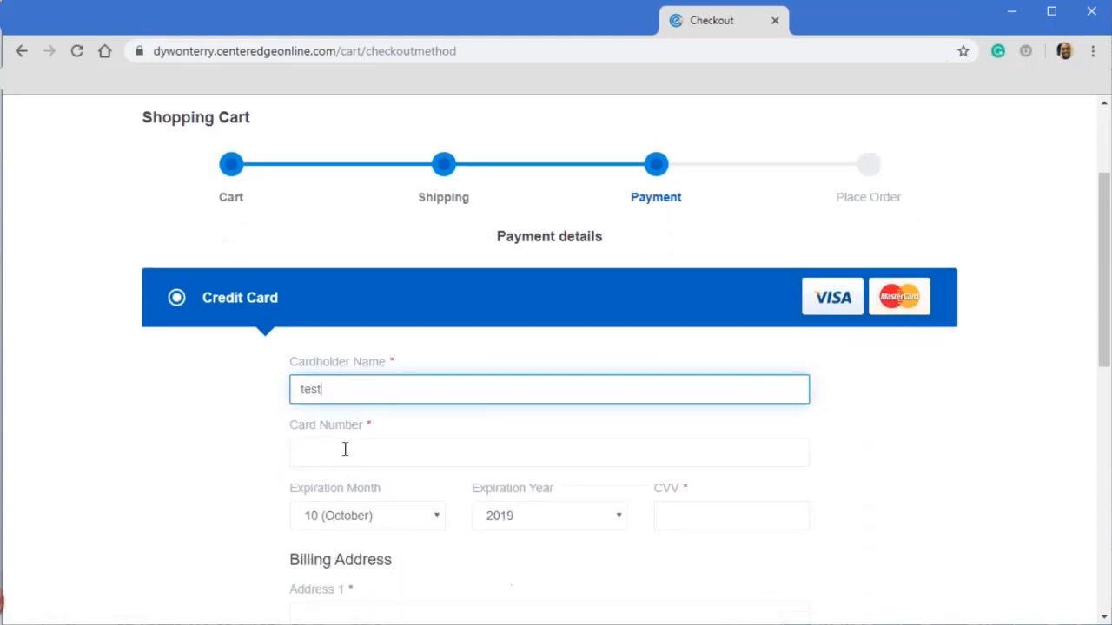
pyautogui.click(345, 446)
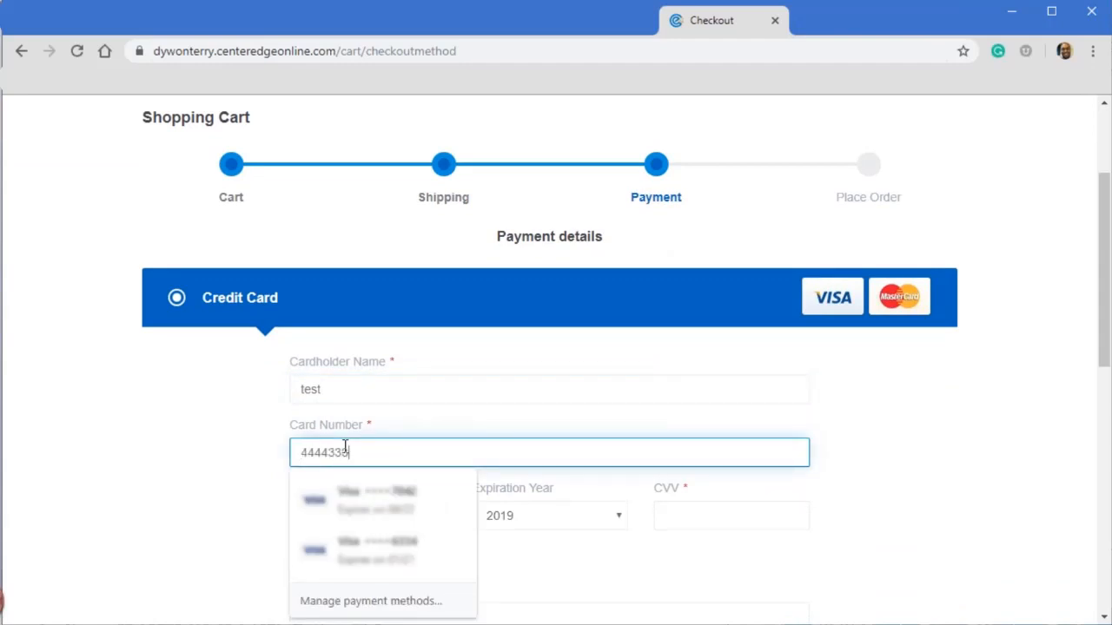
pyautogui.write('4444333322221111')
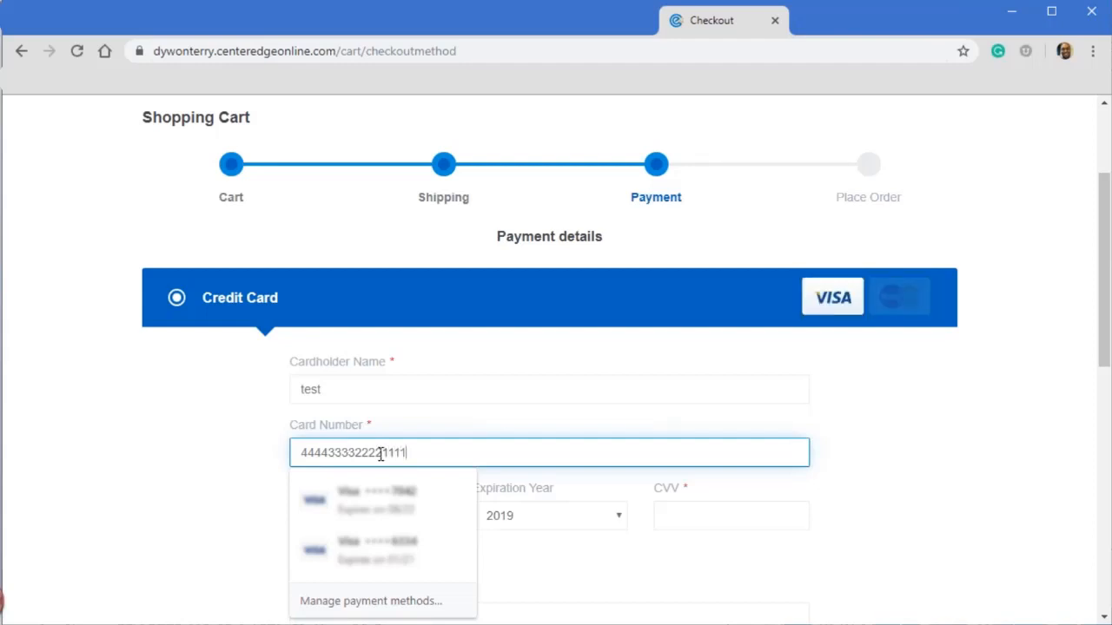
# - Set the credit card expiration to 12 (December) 2020 and enter the CVV
pyautogui.click(684, 511)
pyautogui.click(442, 521)
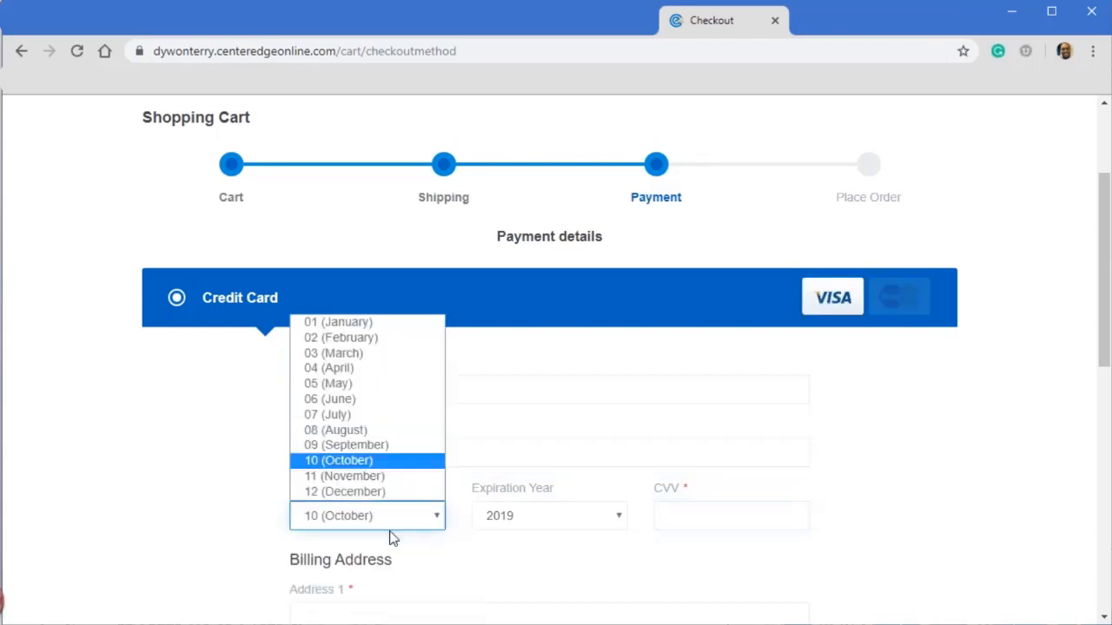
pyautogui.click(398, 496)
pyautogui.click(580, 524)
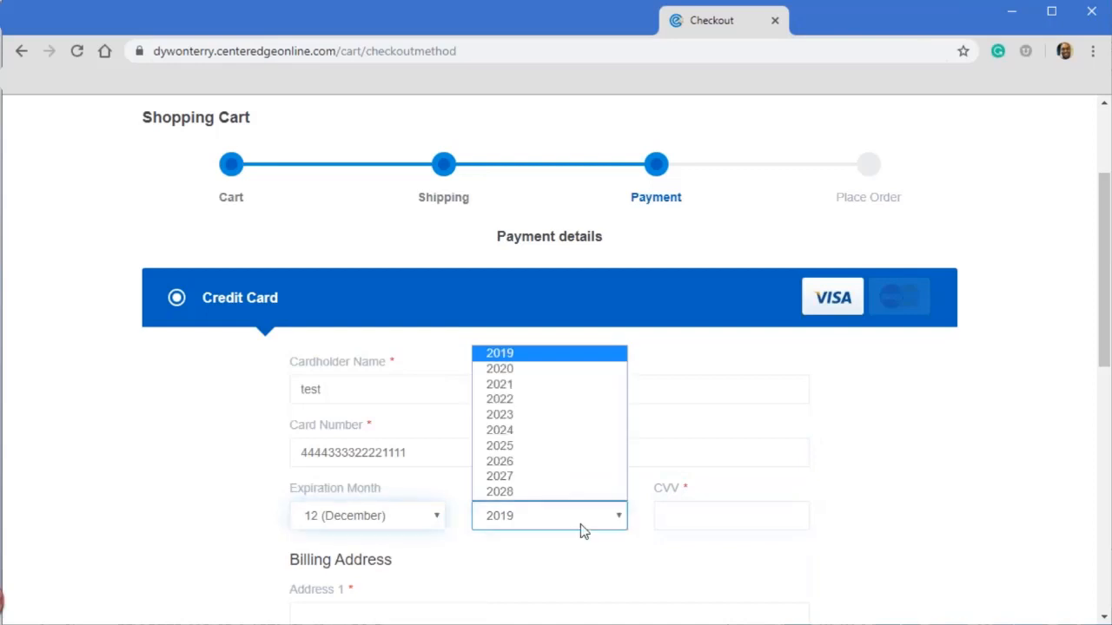
pyautogui.click(521, 376)
pyautogui.click(701, 521)
pyautogui.write('123')
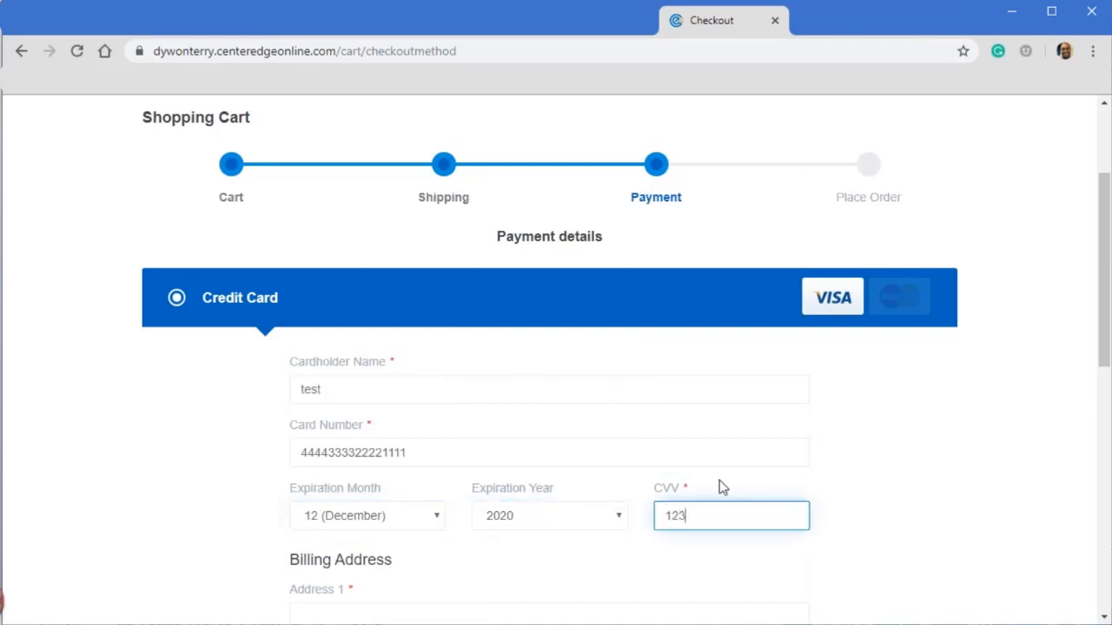
# - Fill in the billing address with the saved PO box address and continue to the order confirmation
pyautogui.scroll(-4, 424, 370)
pyautogui.click(372, 277)
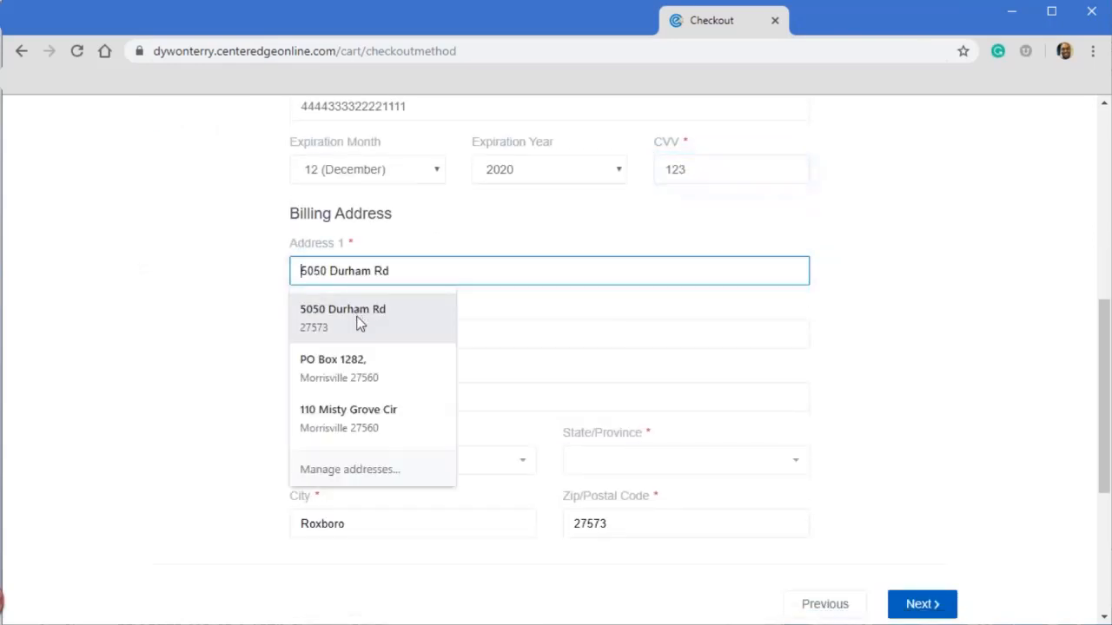
pyautogui.click(362, 376)
pyautogui.click(918, 608)
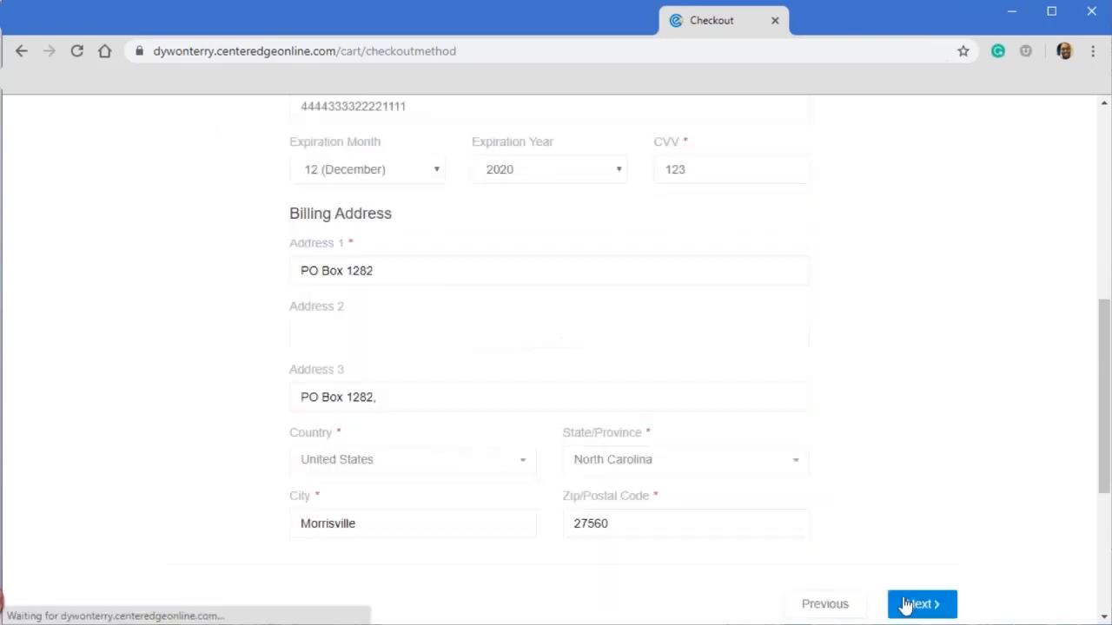
# - Review the order total, billing address and credit card information for the added card value, and place the order
pyautogui.scroll(-4, 843, 602)
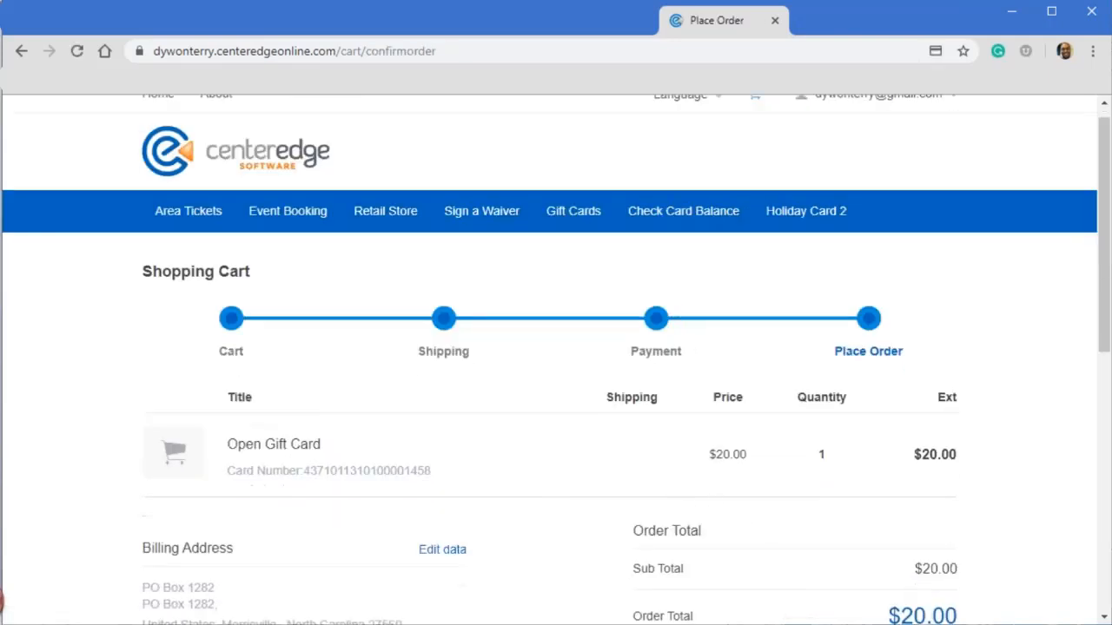
pyautogui.scroll(-1, 817, 482)
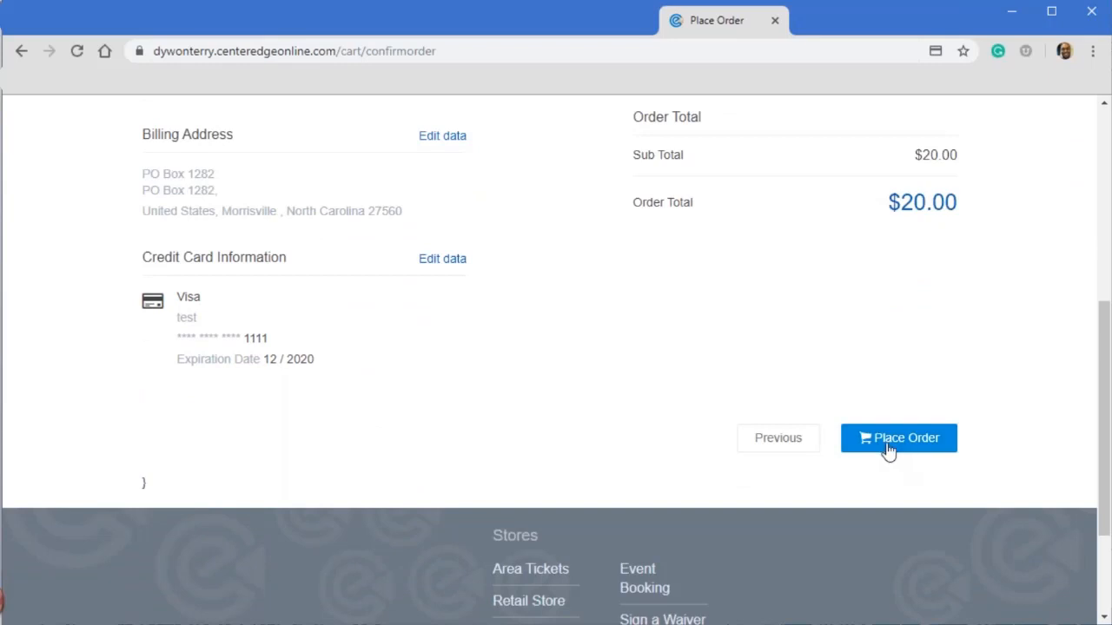
pyautogui.click(886, 449)
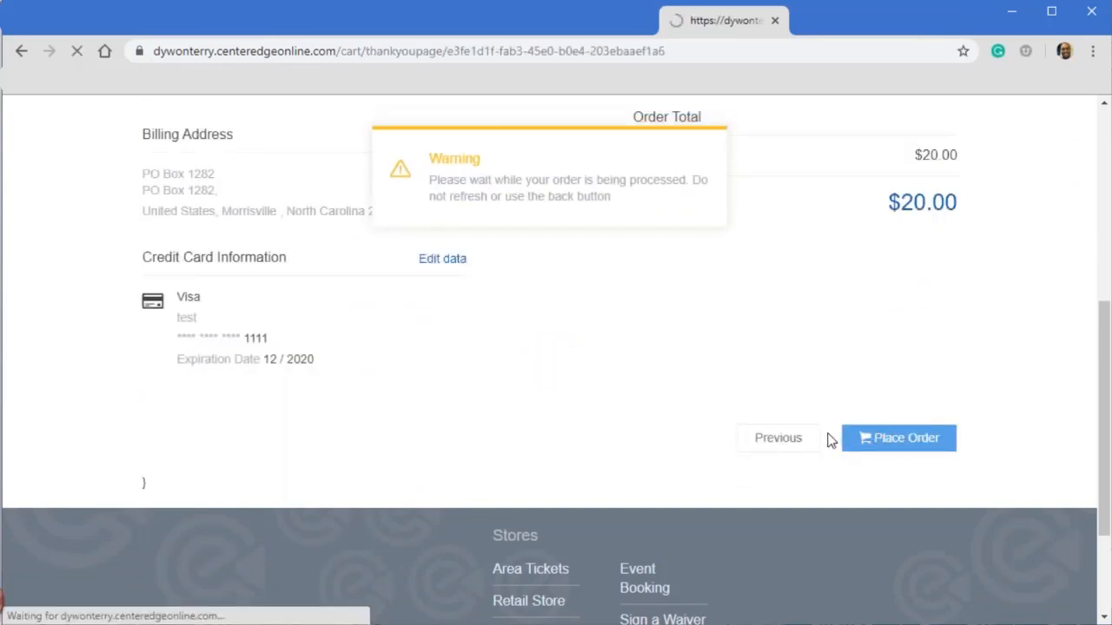
# - Examine the order confirmation's item, billing and payment details, and return to the store's home page
pyautogui.scroll(-2, 687, 408)
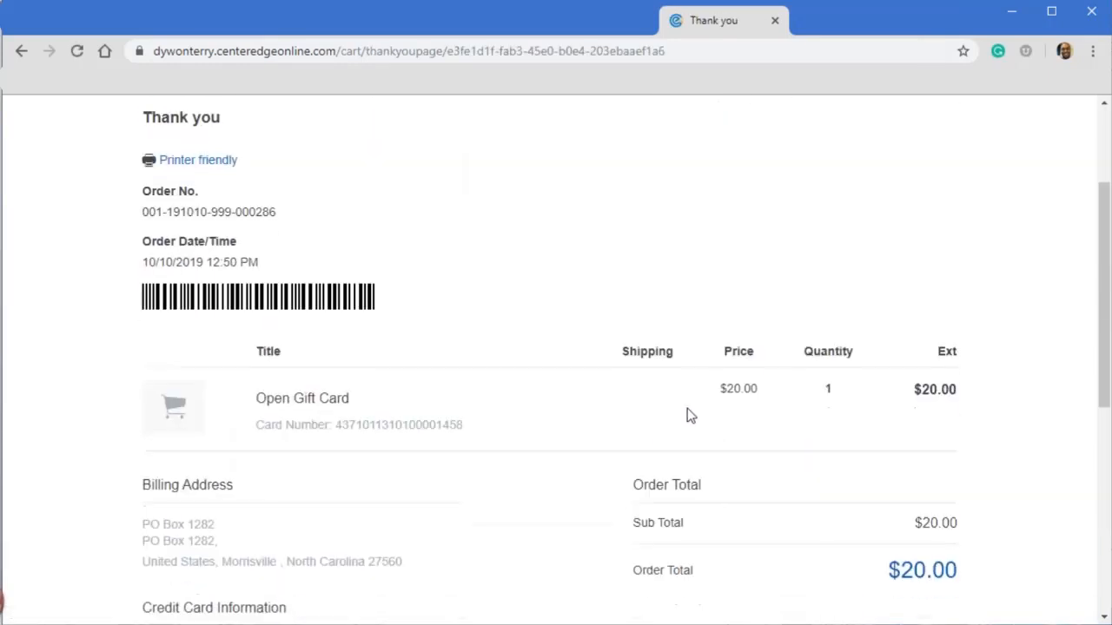
pyautogui.scroll(-2, 688, 428)
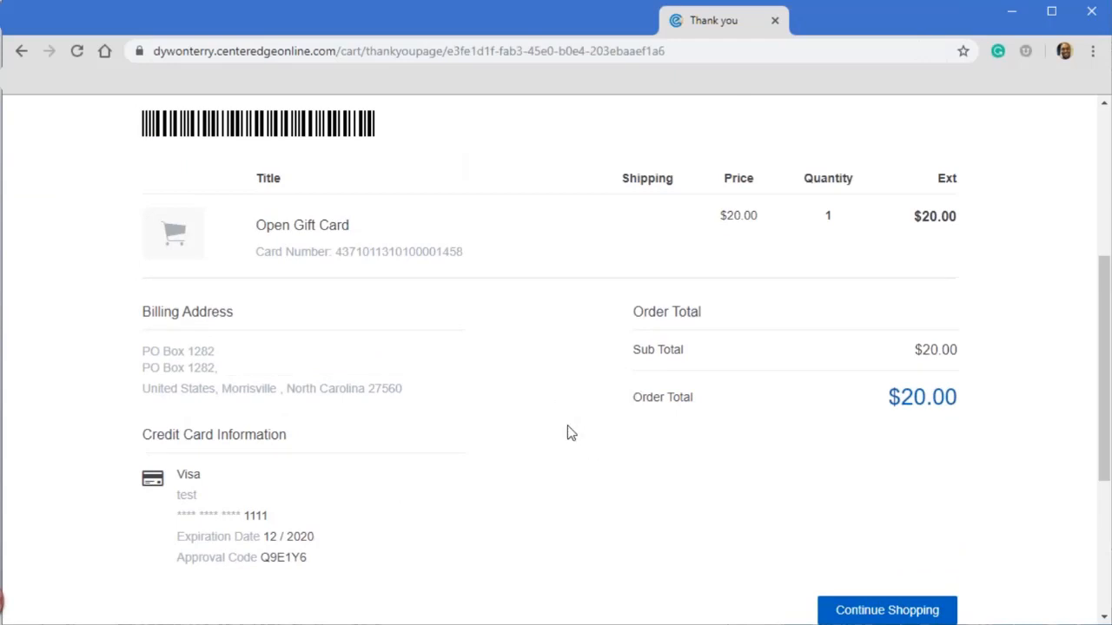
pyautogui.scroll(-1, 631, 449)
pyautogui.scroll(-2, 631, 449)
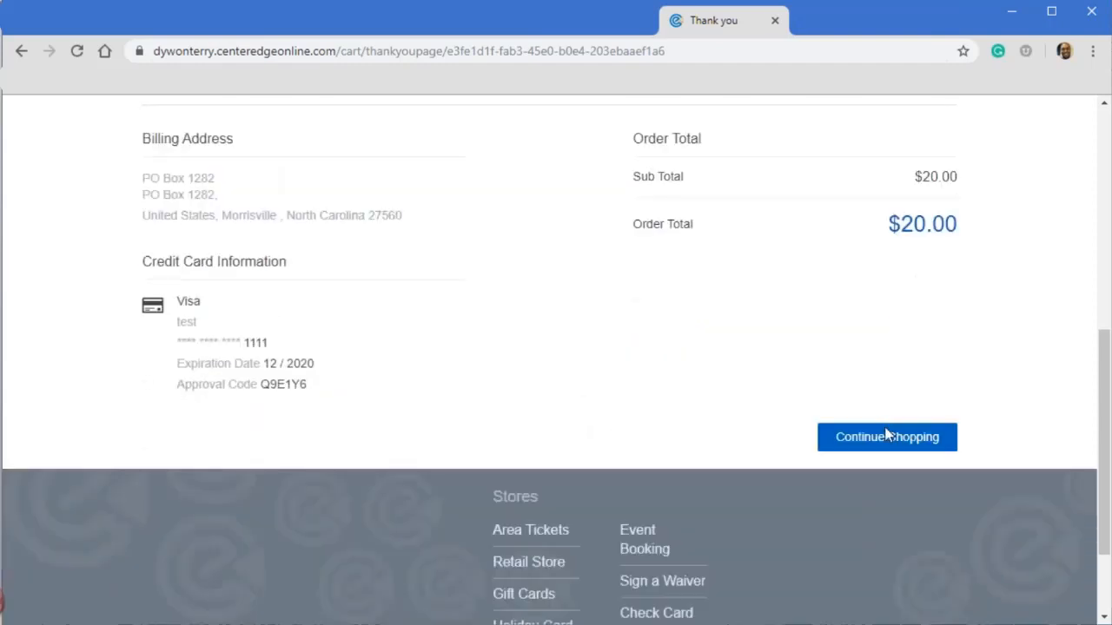
pyautogui.click(858, 443)
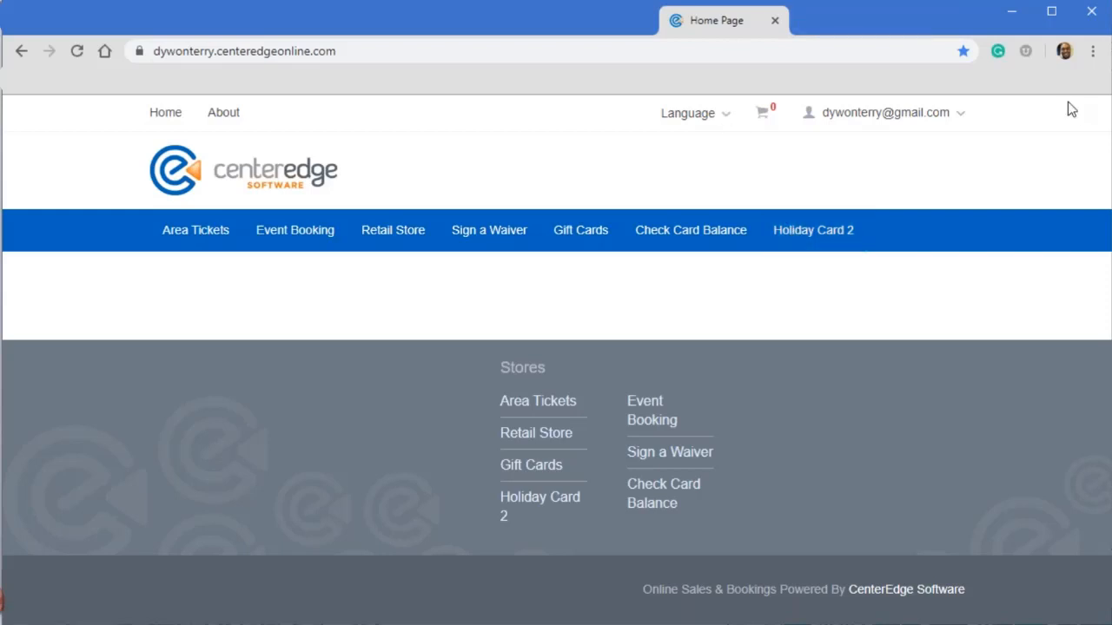
# - Switch to the back-office application and open the Player Cards reports
pyautogui.click(1010, 18)
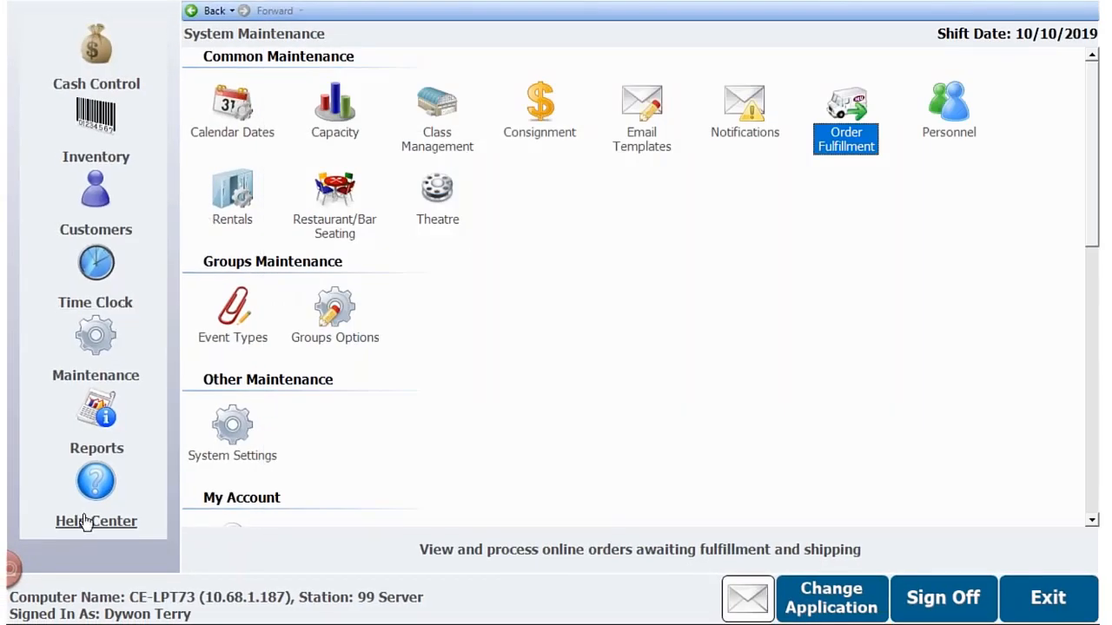
pyautogui.click(102, 436)
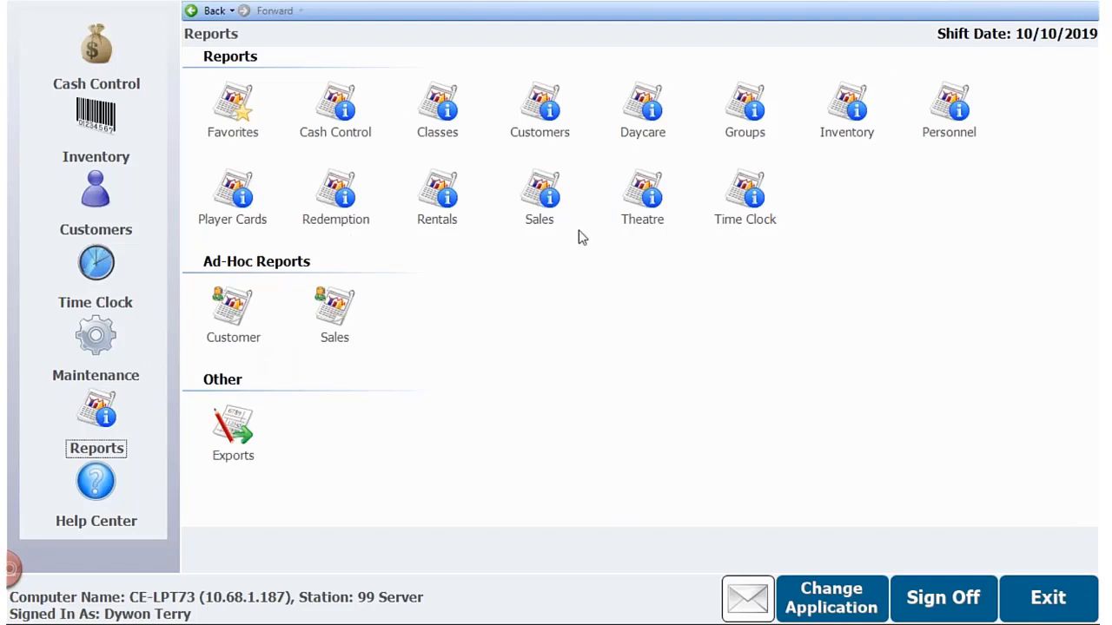
pyautogui.click(229, 197)
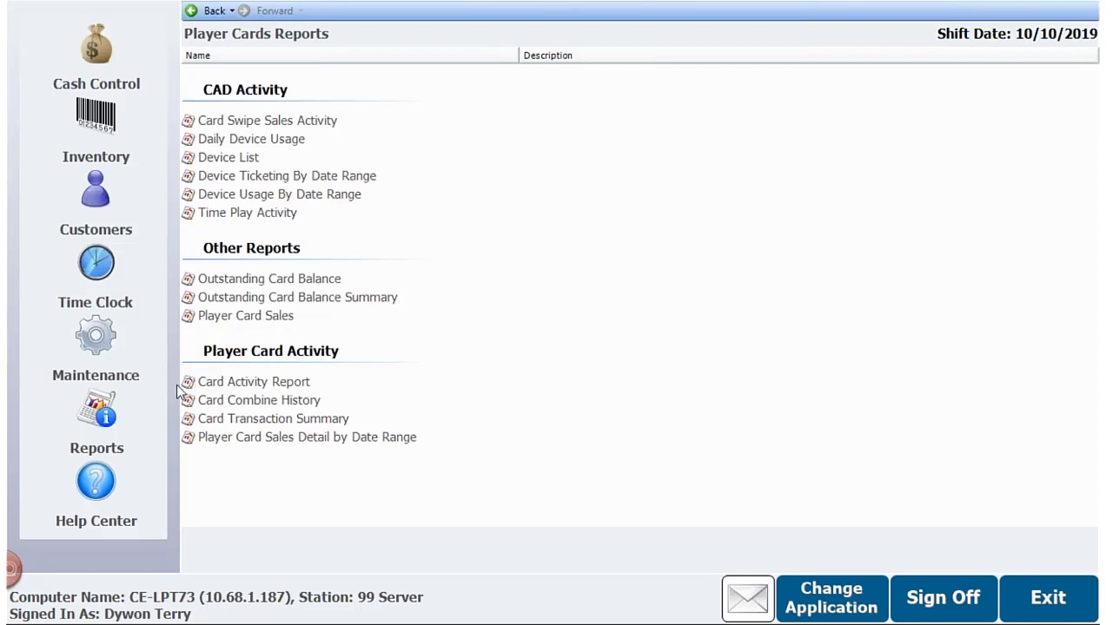
# - Run the Card Combine History report from 10/1/2019 to 10/10/2019, examine it, and close it
pyautogui.doubleClick(234, 410)
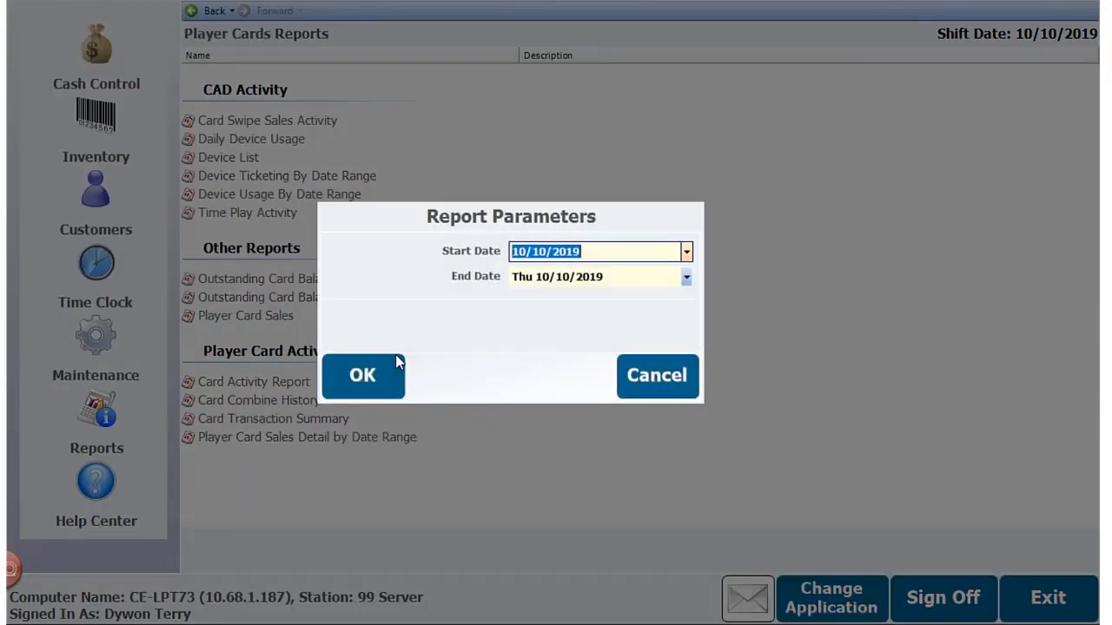
pyautogui.click(686, 251)
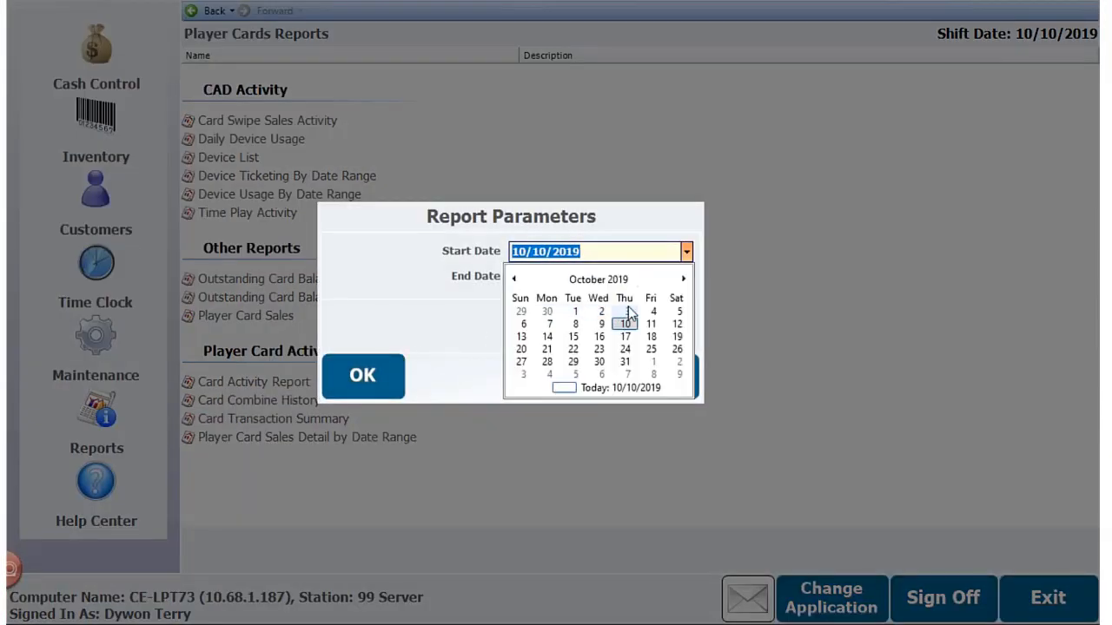
pyautogui.click(575, 312)
pyautogui.click(356, 389)
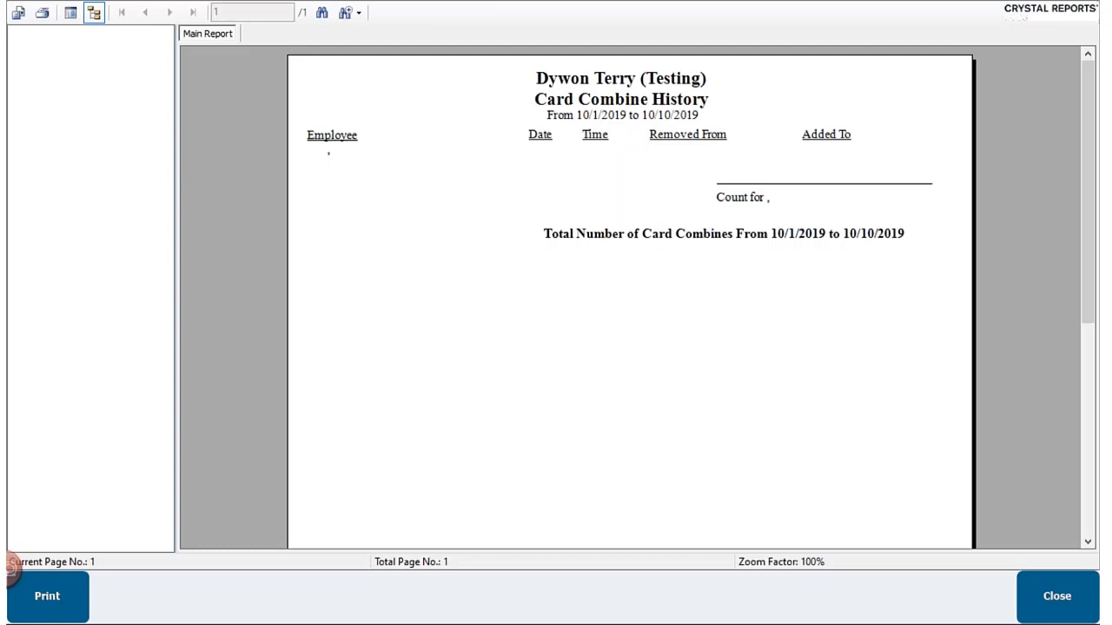
pyautogui.click(1032, 606)
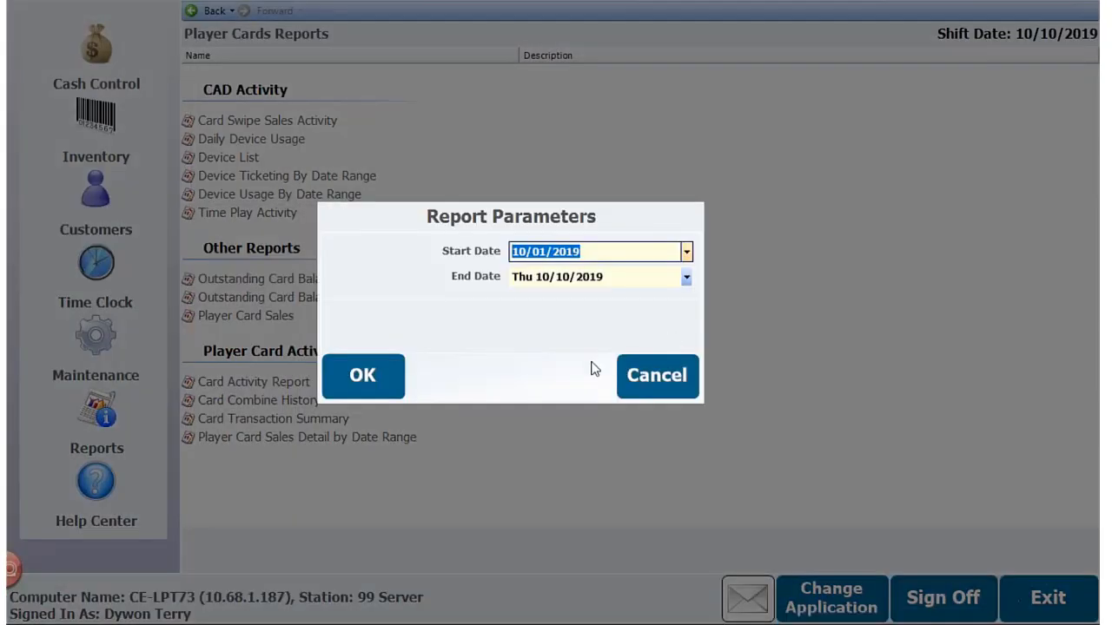
pyautogui.click(635, 391)
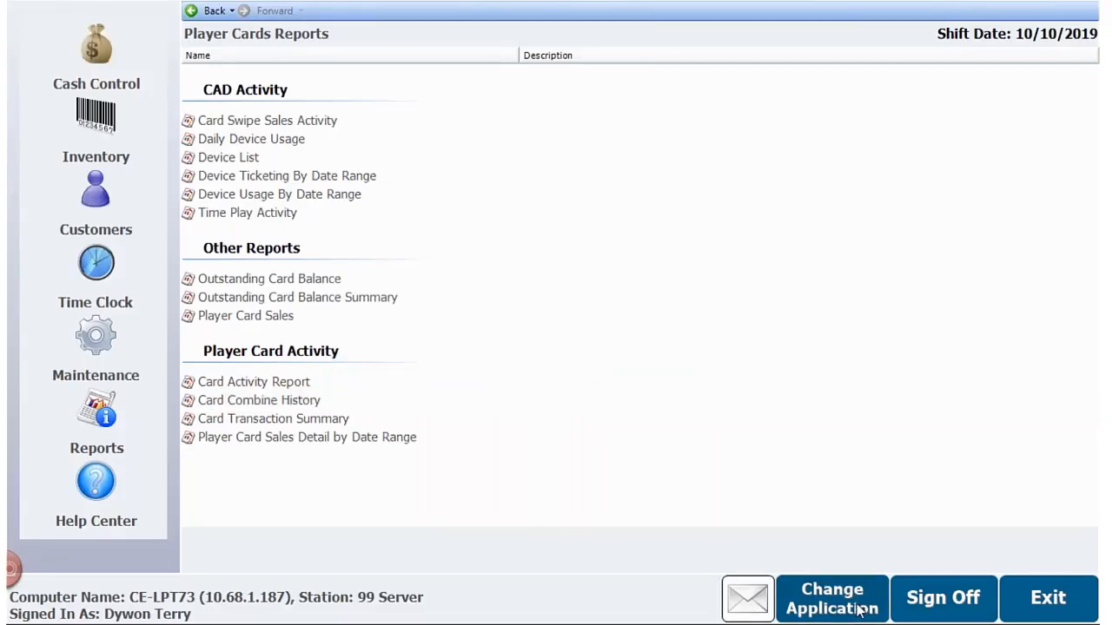
# - Change to the point-of-sale application and sign in with the employee number
pyautogui.click(864, 601)
pyautogui.click(858, 554)
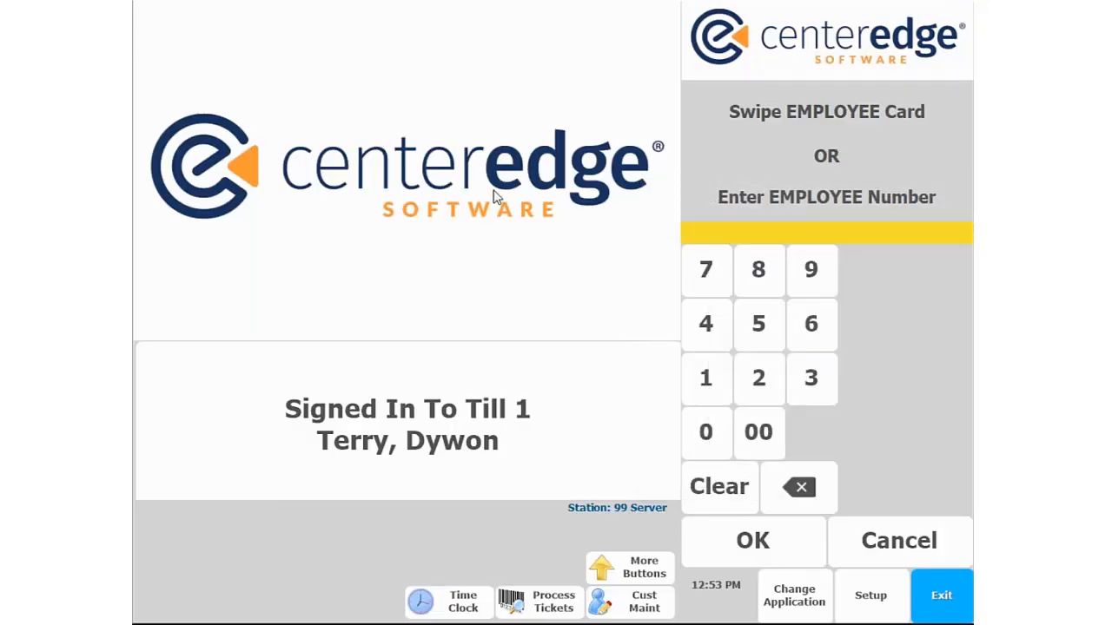
pyautogui.write('619')
pyautogui.press('Return')
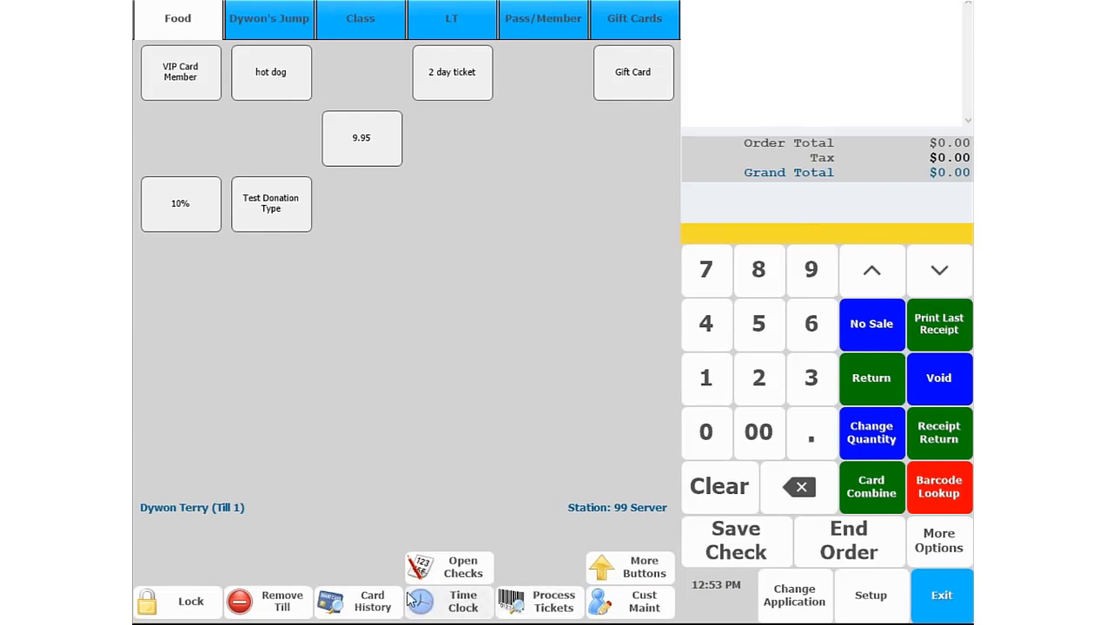
# - Find the customer by last name in customer maintenance and open the list of cards on their record
pyautogui.click(361, 608)
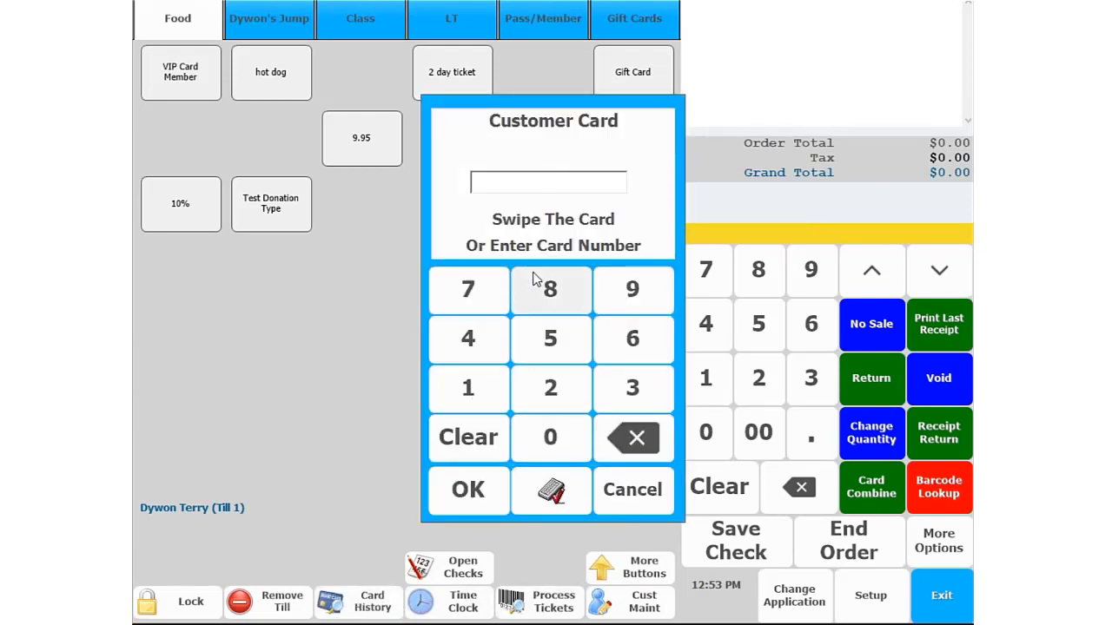
pyautogui.click(634, 503)
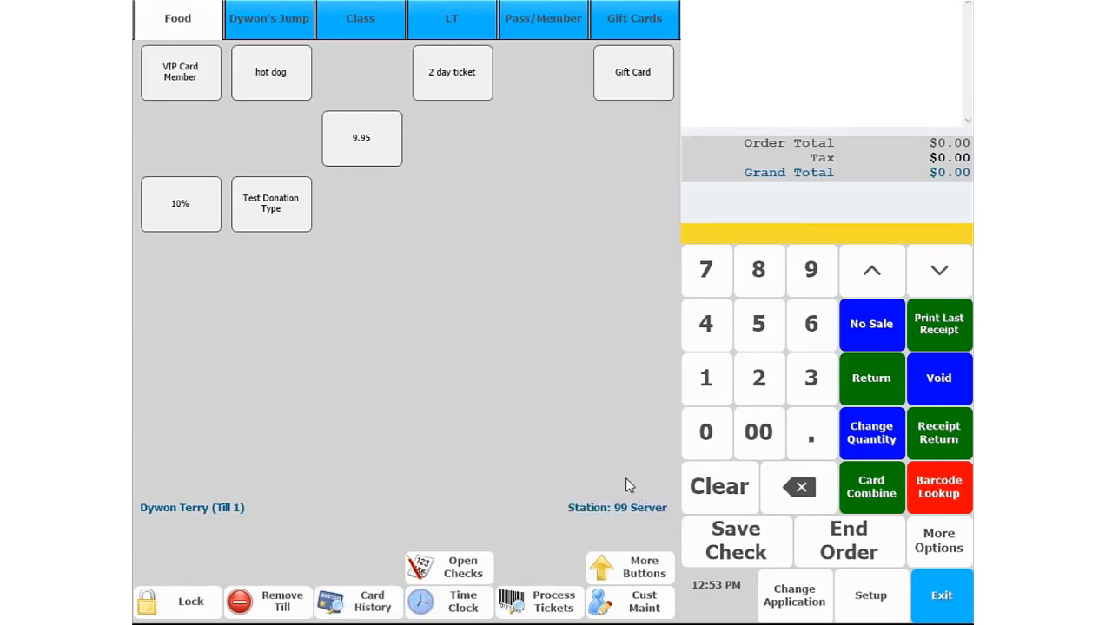
pyautogui.click(637, 608)
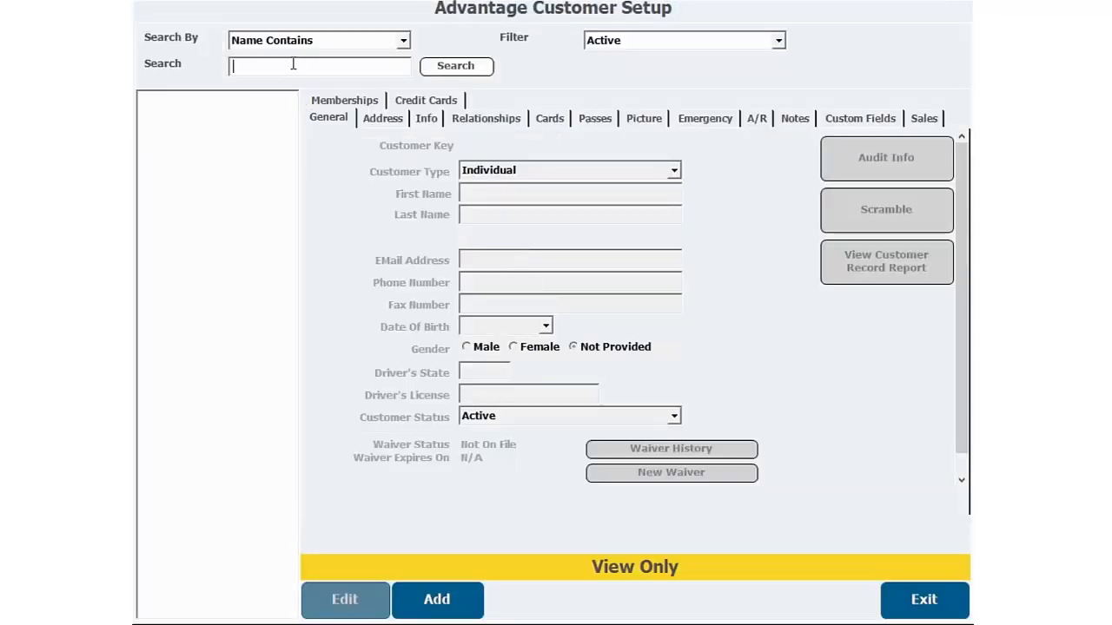
pyautogui.write('terry')
pyautogui.click(452, 67)
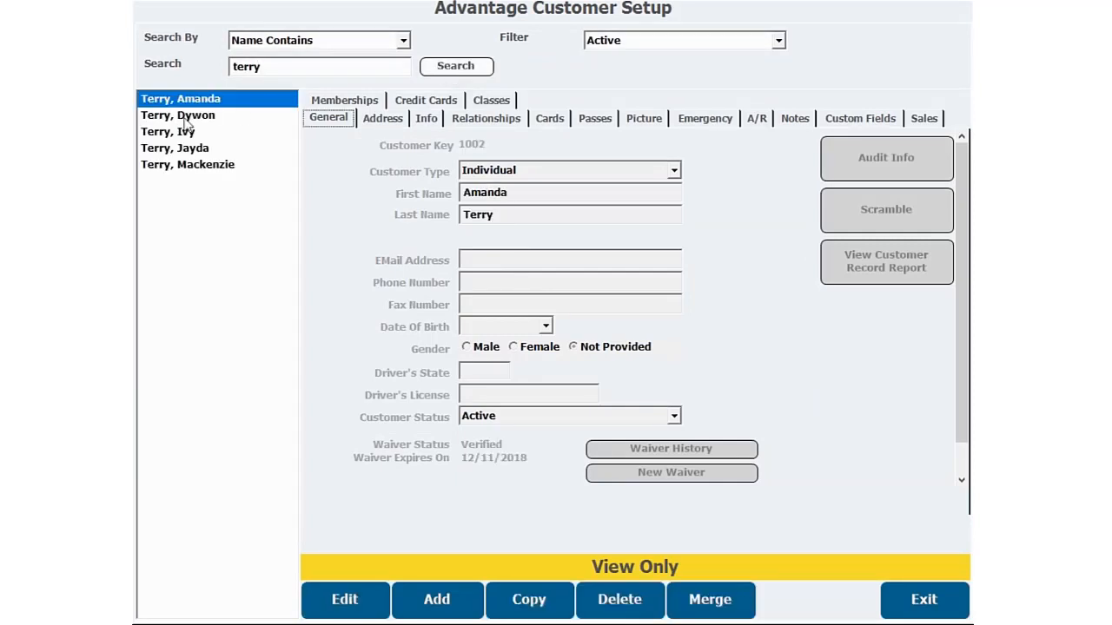
pyautogui.click(202, 117)
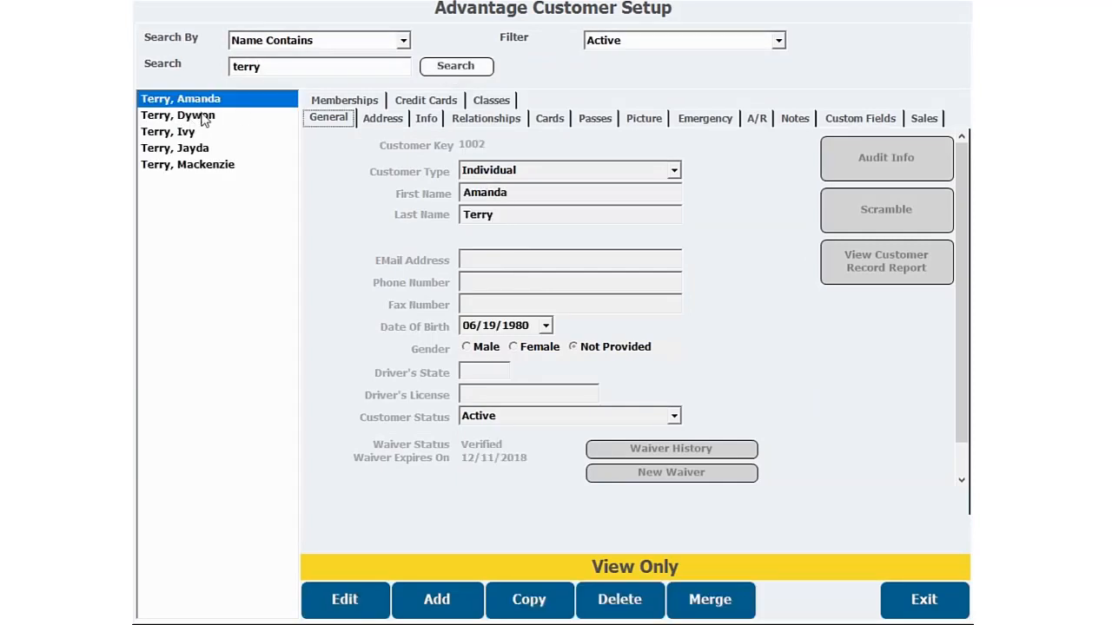
pyautogui.click(553, 120)
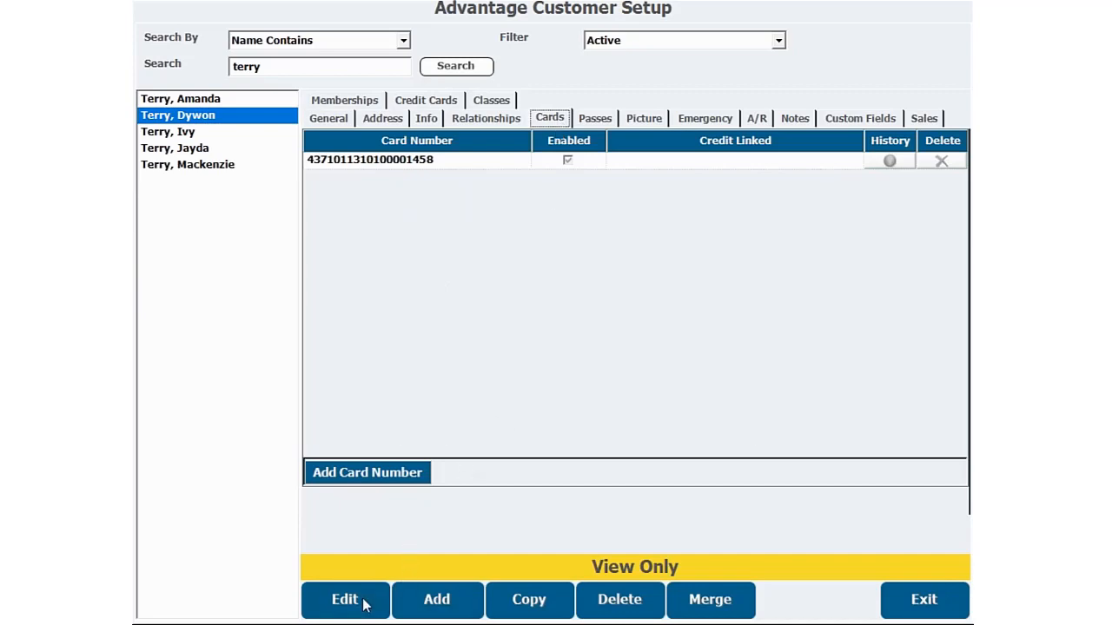
# - Edit the customer's record and combine the value of their existing card onto another card from its card history
pyautogui.click(365, 599)
pyautogui.click(889, 162)
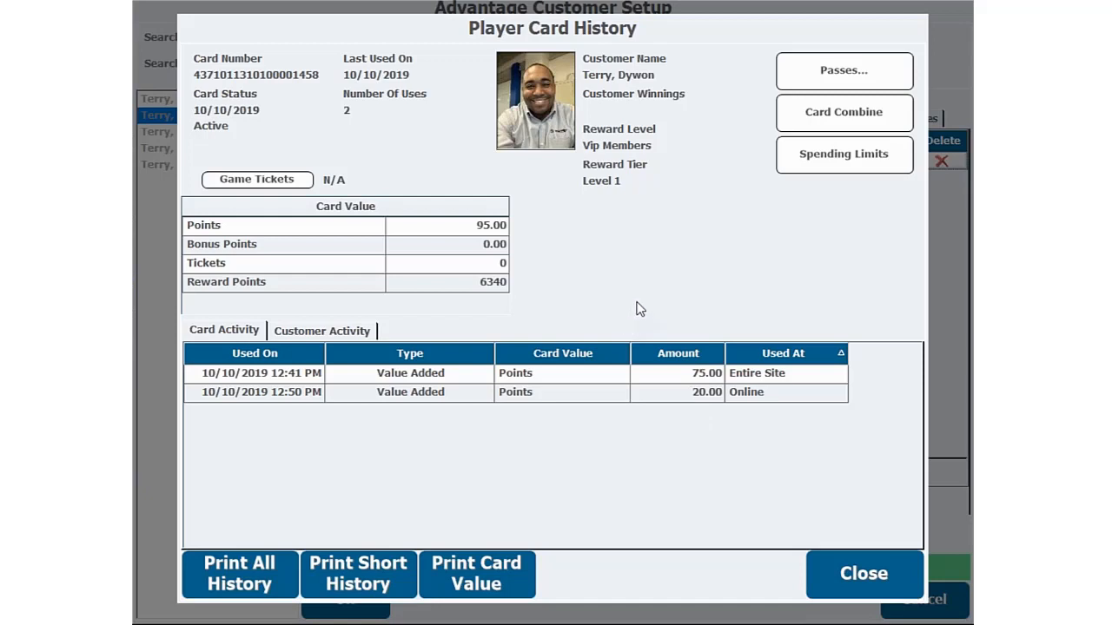
pyautogui.click(848, 122)
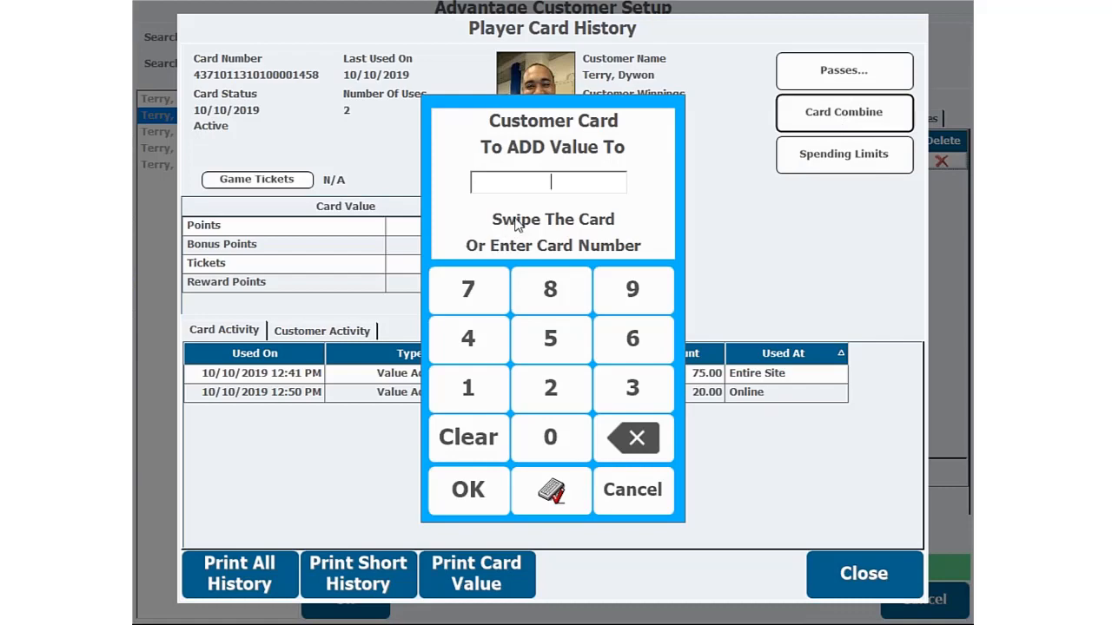
pyautogui.press('Escape')
pyautogui.press('Escape')
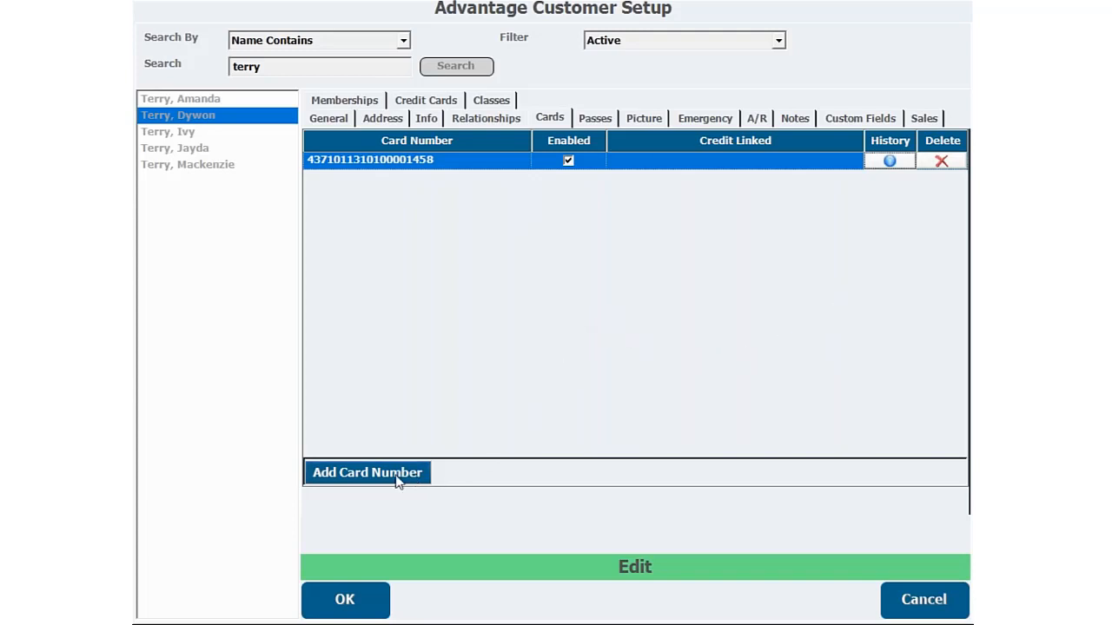
# - Add the second card to the customer's record by entering its card number, and save the record
pyautogui.click(363, 480)
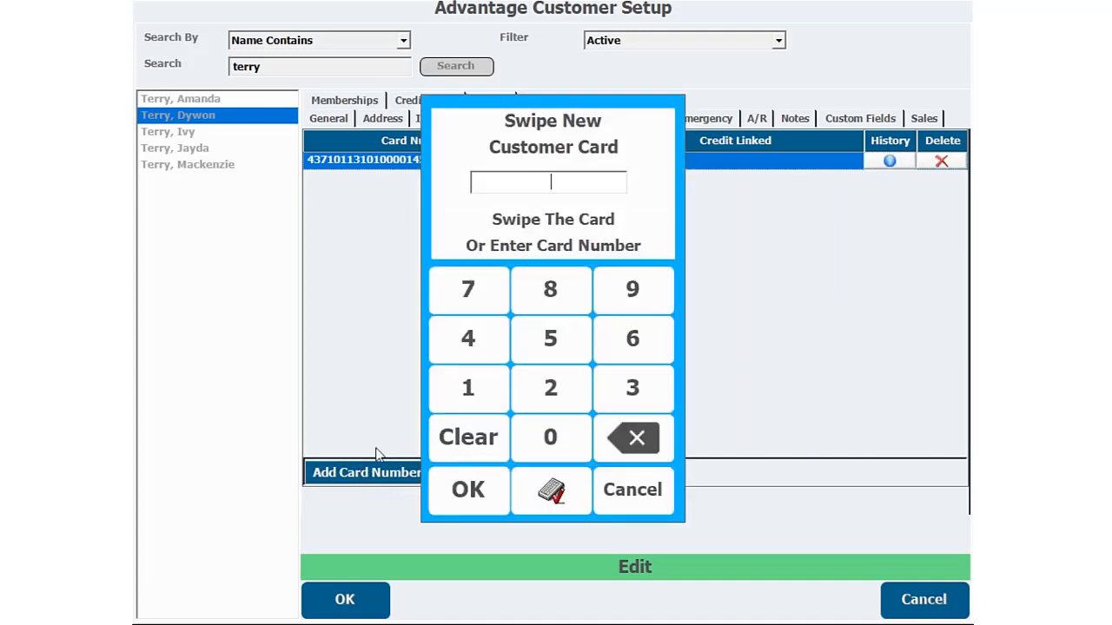
pyautogui.write('4371034340100002412')
pyautogui.press('Return')
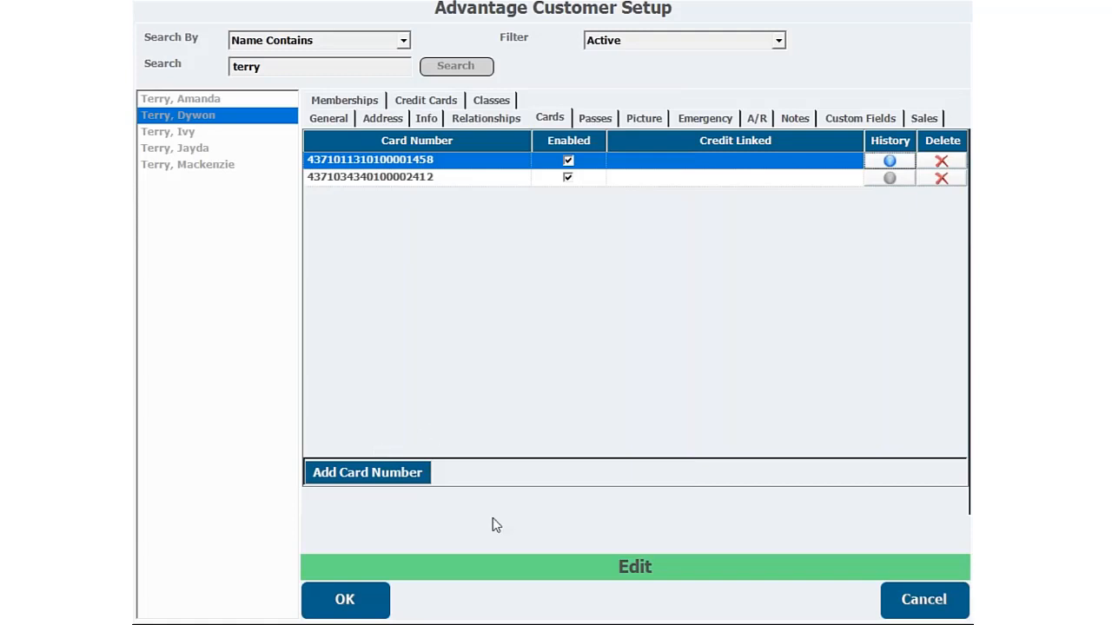
pyautogui.click(344, 605)
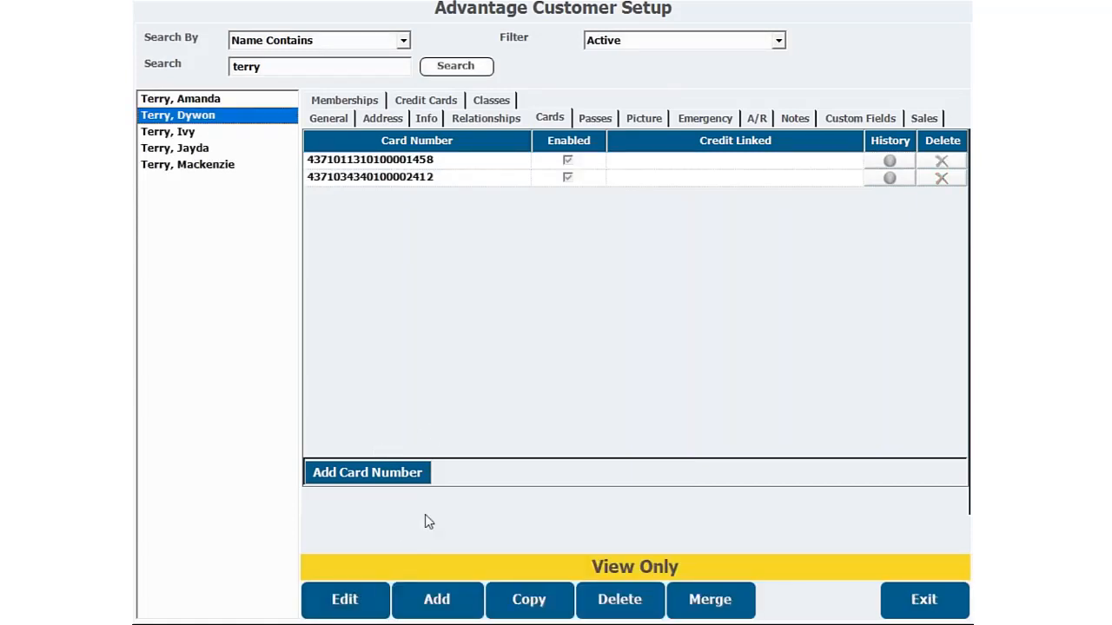
# - Examine the card value and activity in both cards' histories, and exit the customer setup
pyautogui.click(347, 600)
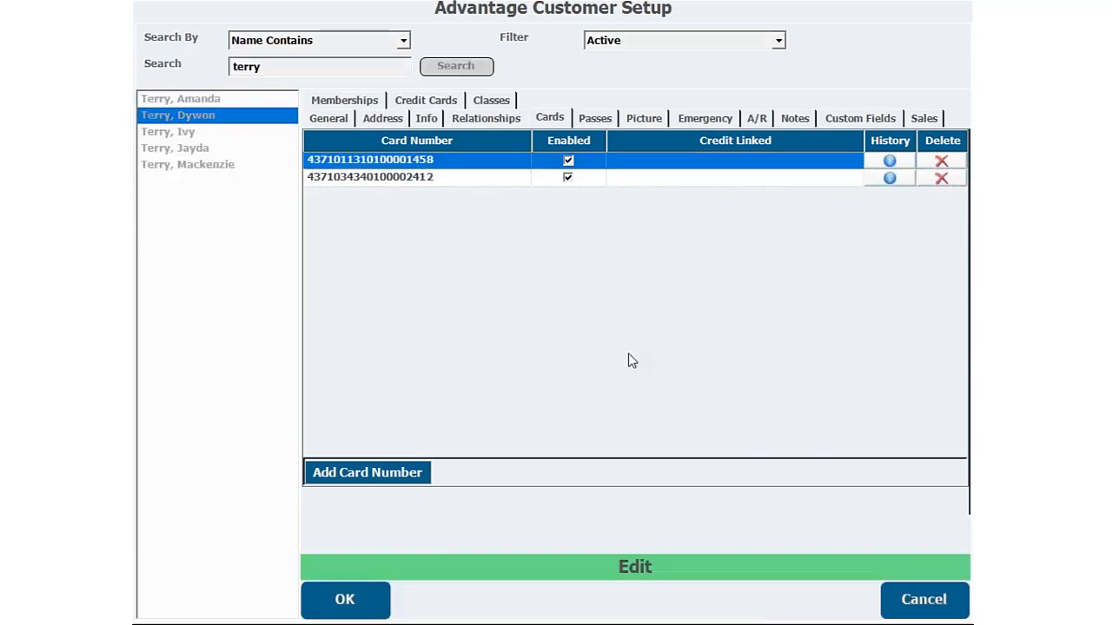
pyautogui.click(887, 160)
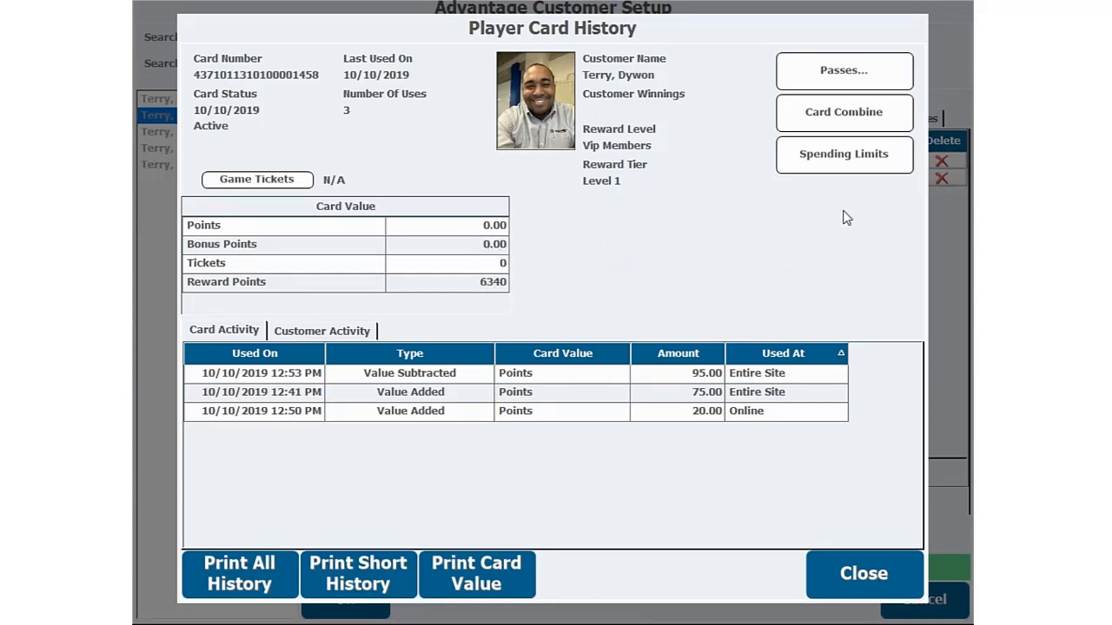
pyautogui.click(880, 569)
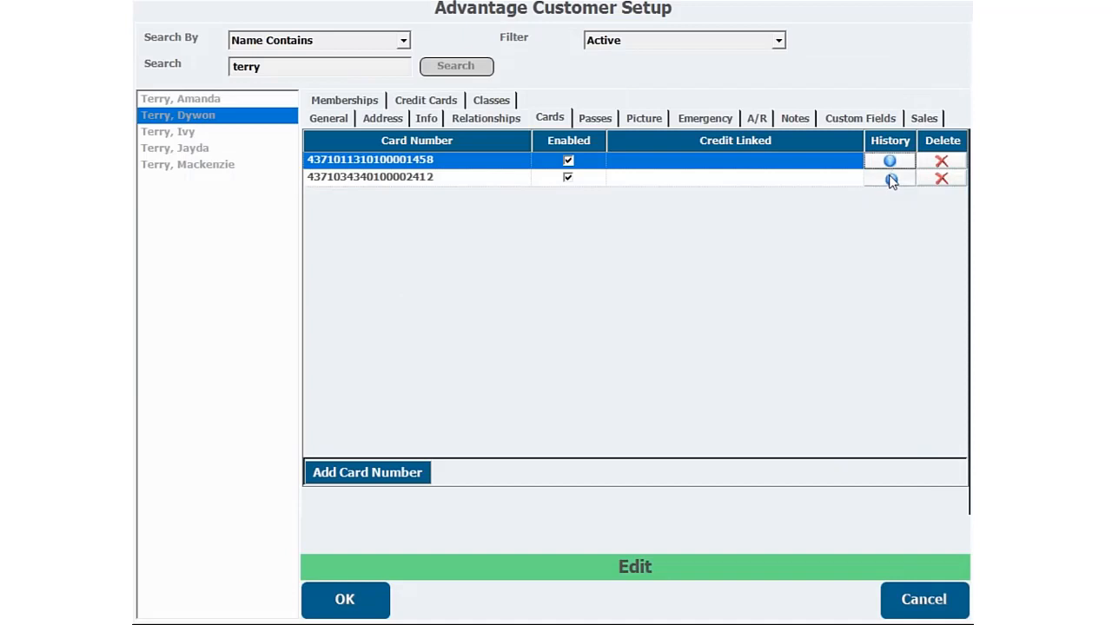
pyautogui.click(889, 179)
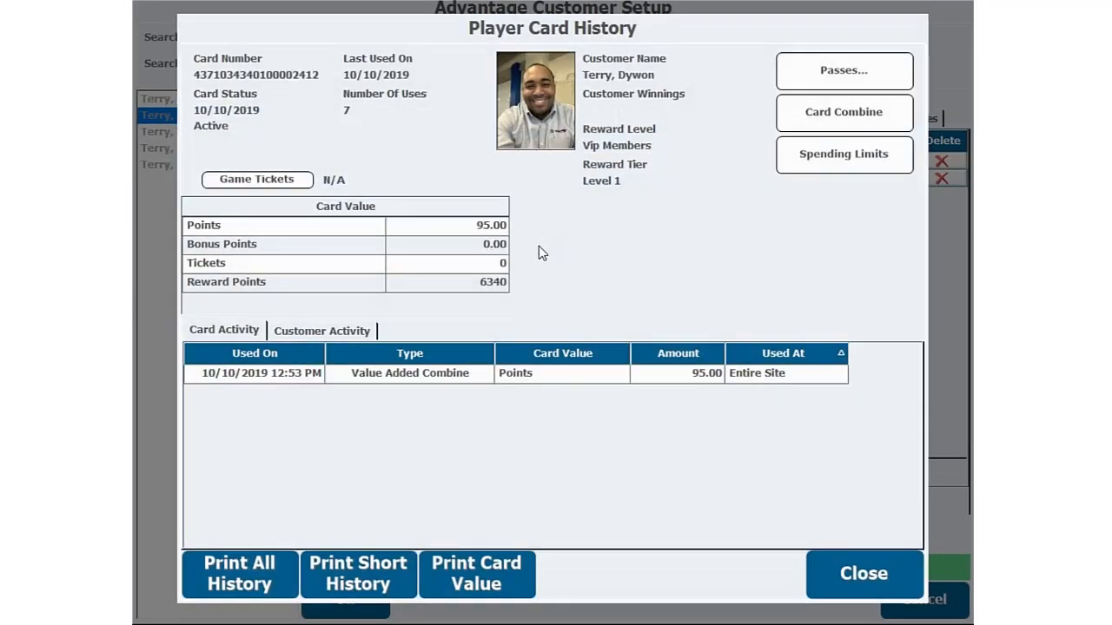
pyautogui.click(878, 576)
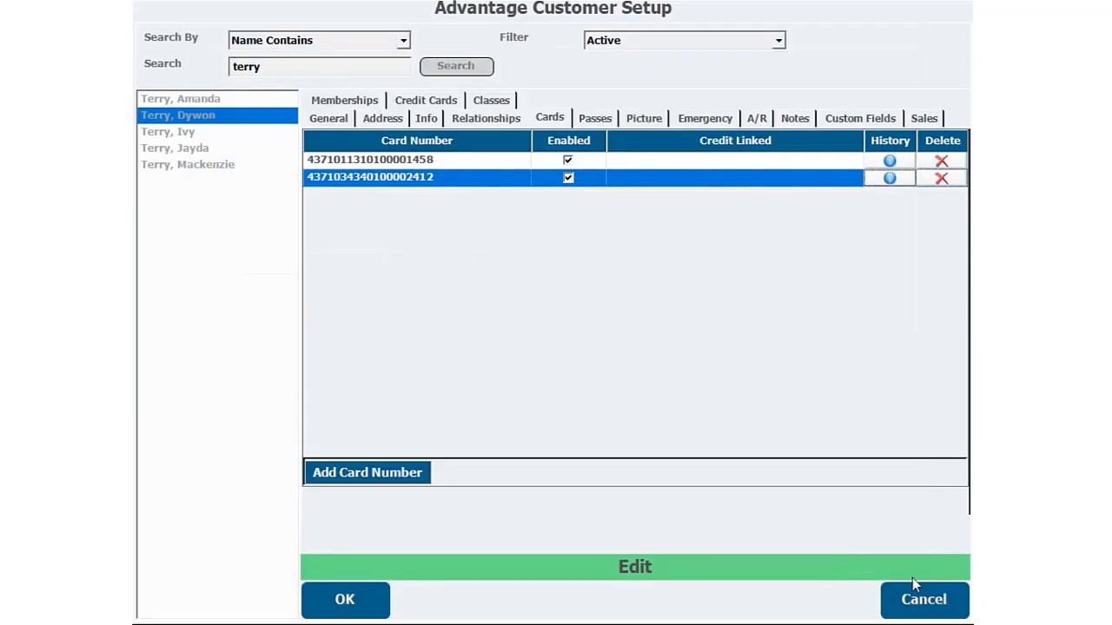
pyautogui.click(339, 604)
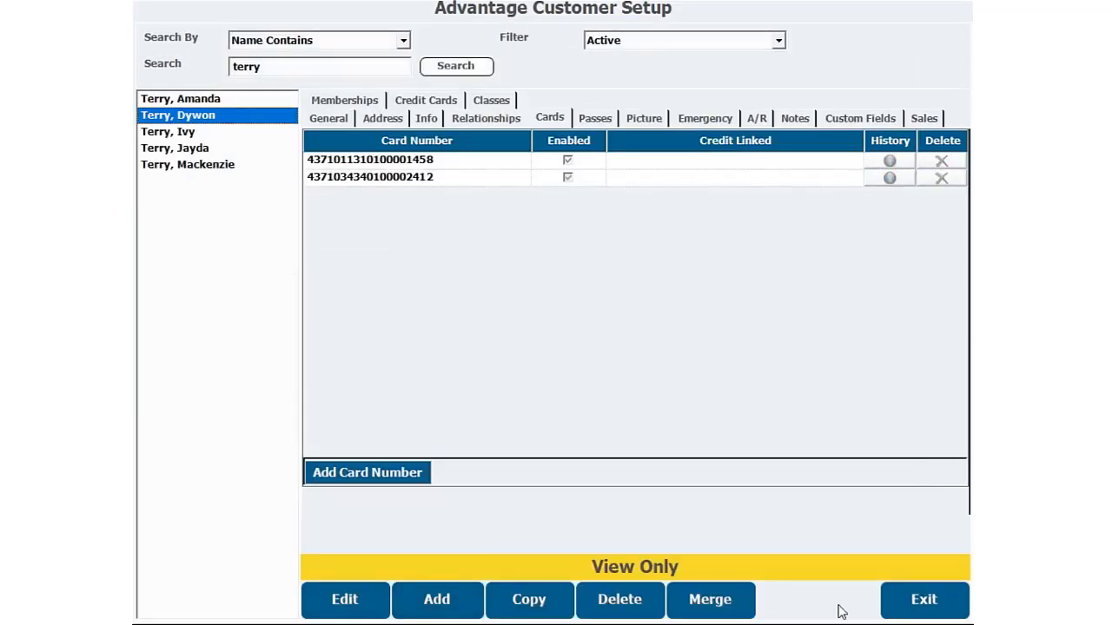
pyautogui.click(923, 599)
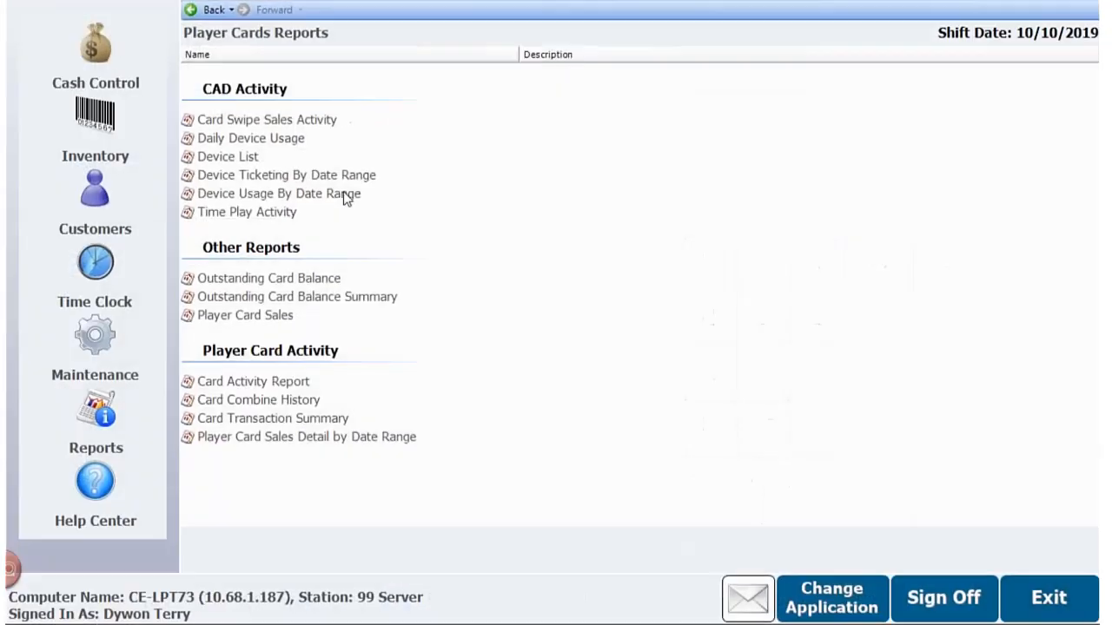
# - In the back-office application, run the Card Combine History report for 10/10/2019, examine it, and close it
pyautogui.click(233, 404)
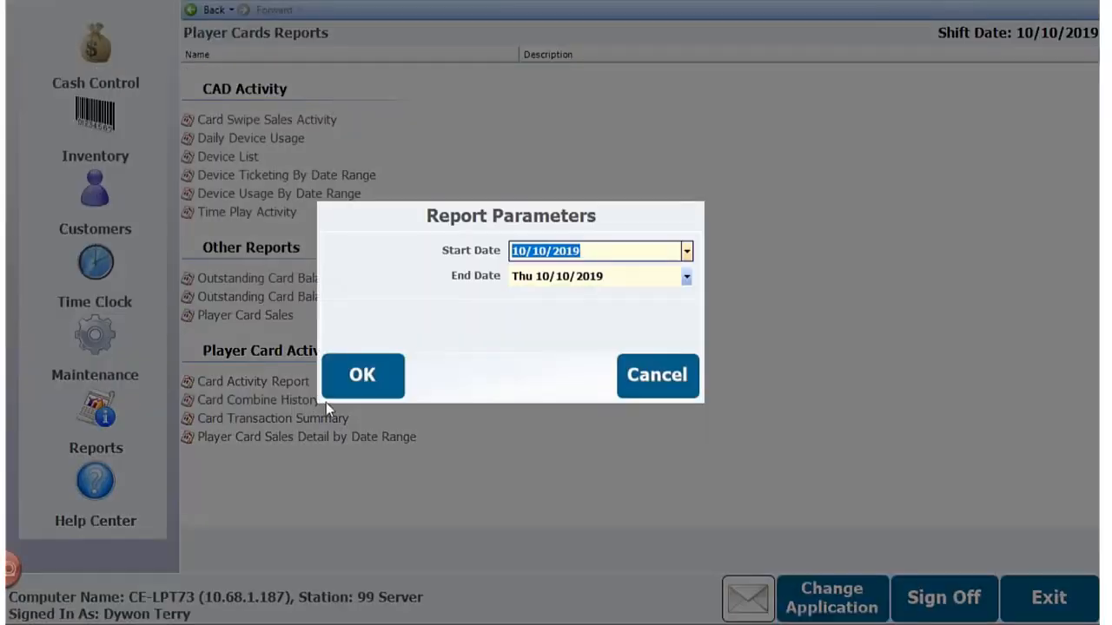
pyautogui.click(392, 378)
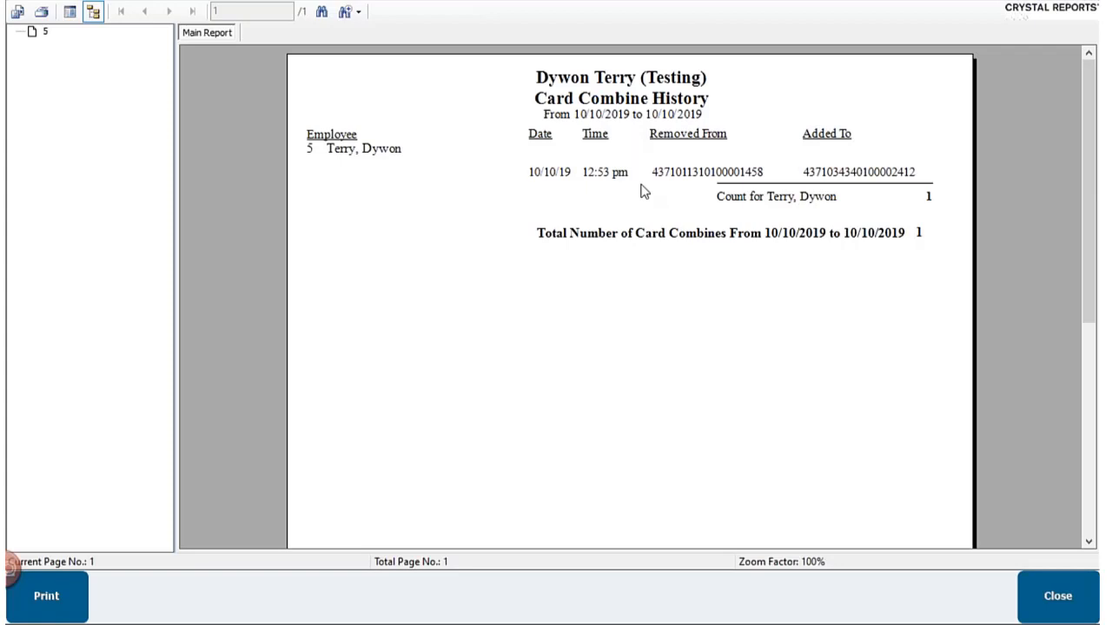
pyautogui.click(1049, 593)
pyautogui.click(654, 372)
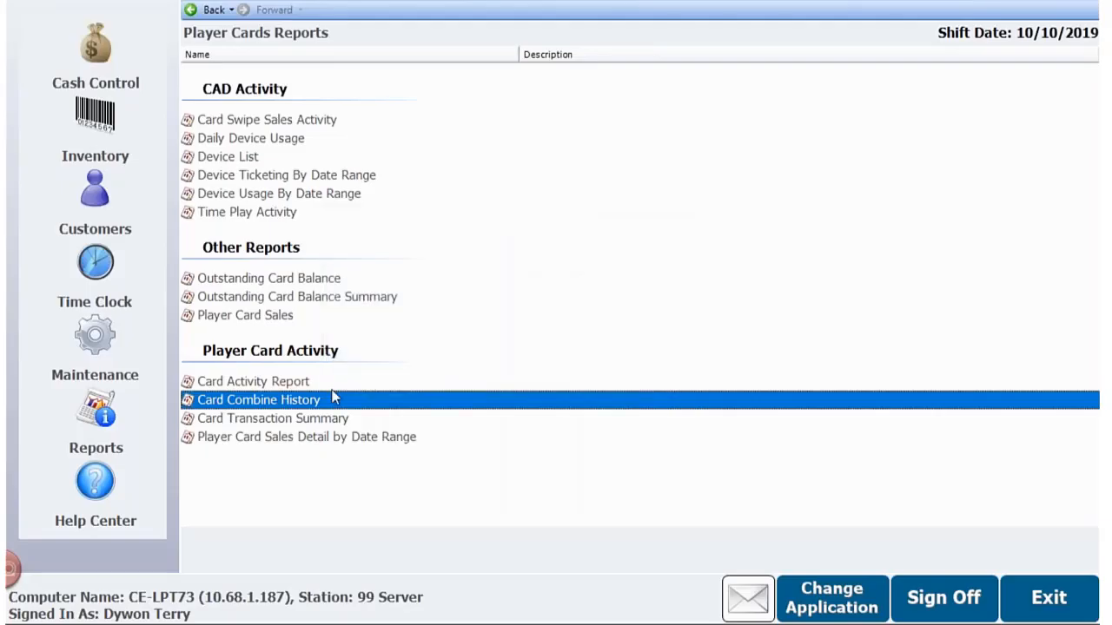
# - Run the Card Transaction Summary report for today, 10/10/2019, examine its value added, subtracted and combined sections, and close it
pyautogui.click(245, 421)
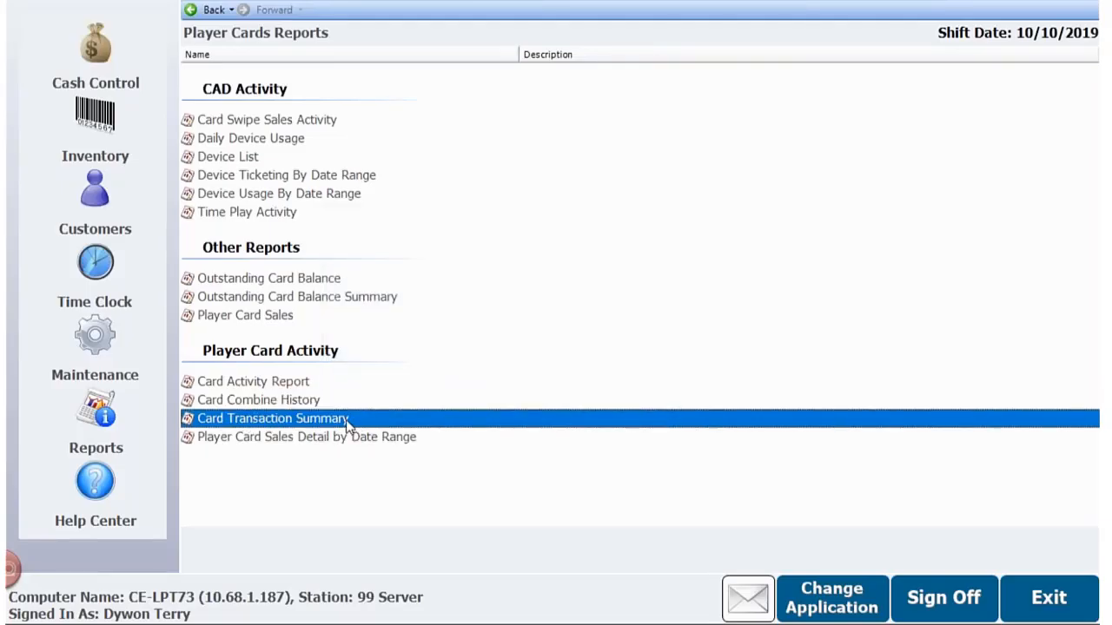
pyautogui.doubleClick(345, 419)
pyautogui.click(395, 386)
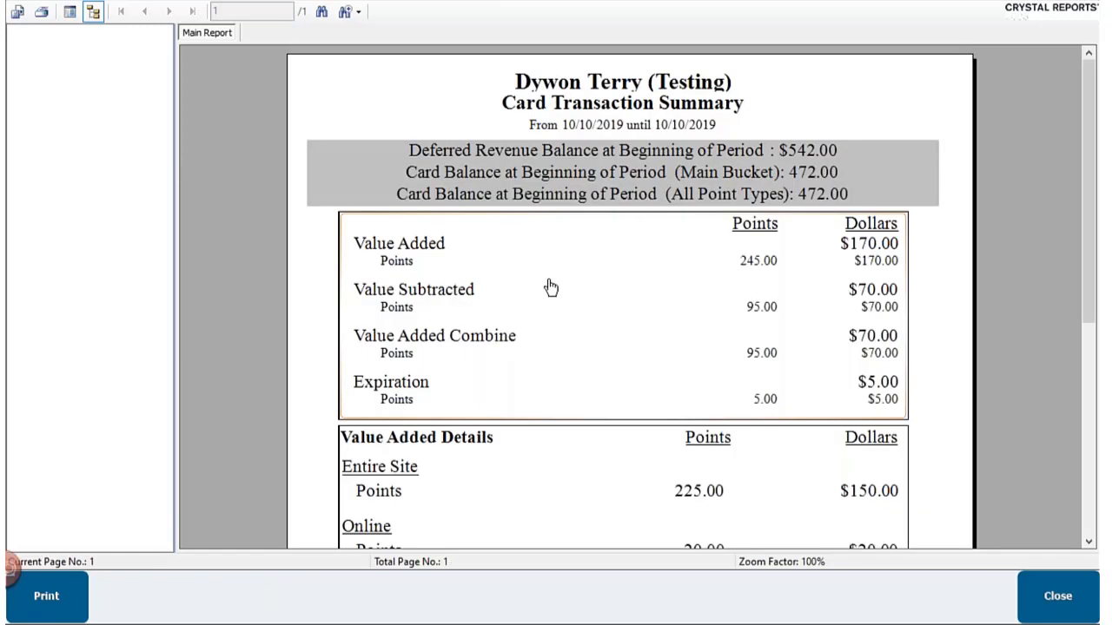
pyautogui.scroll(-1, 558, 289)
pyautogui.scroll(1, 712, 266)
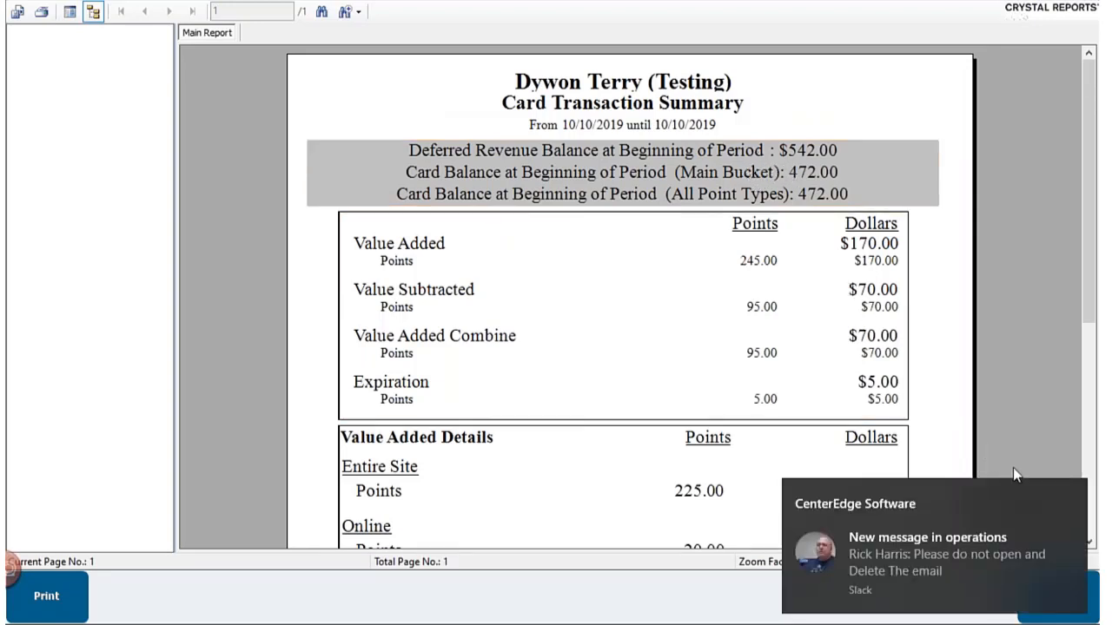
pyautogui.click(1072, 496)
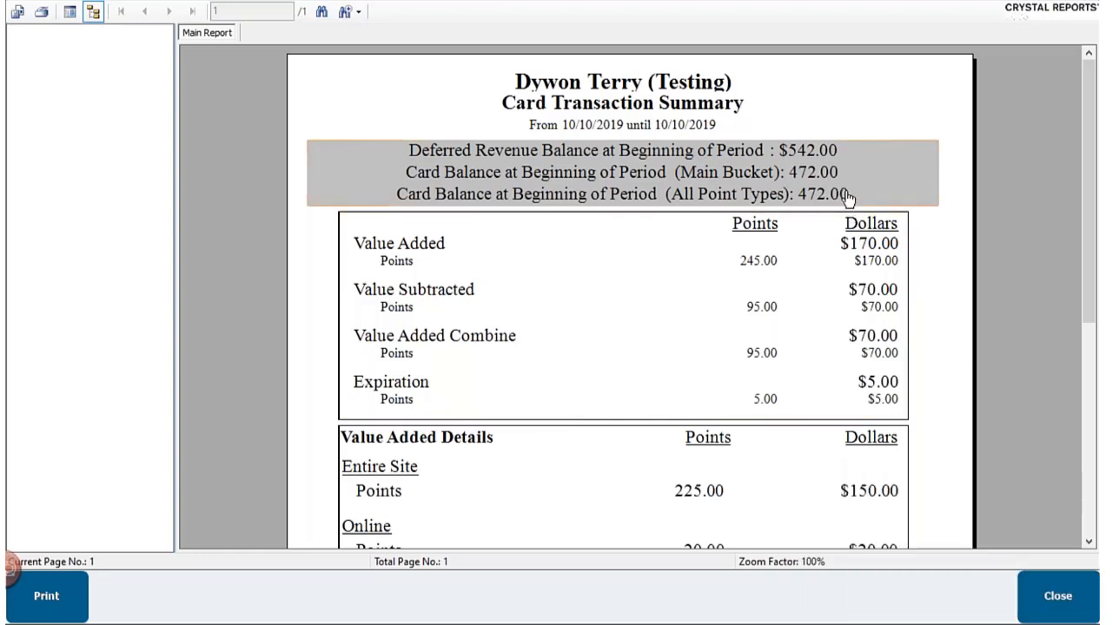
pyautogui.click(1060, 602)
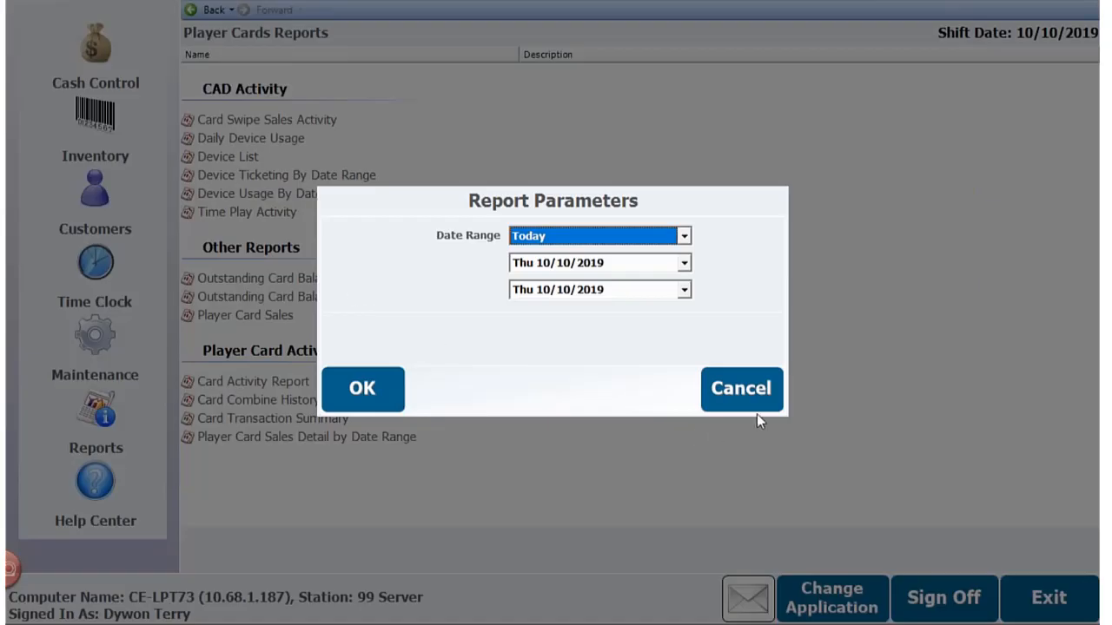
pyautogui.click(754, 409)
# - Run the End of Day report from the Sales reports and examine its division sales, category sales and till summary
pyautogui.click(103, 419)
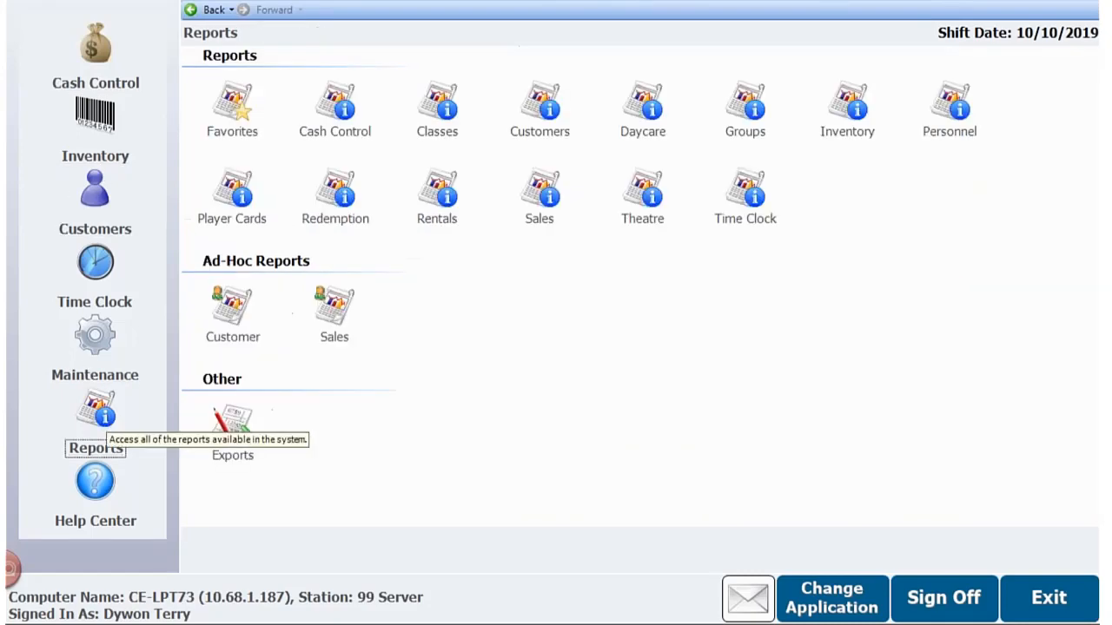
pyautogui.click(538, 191)
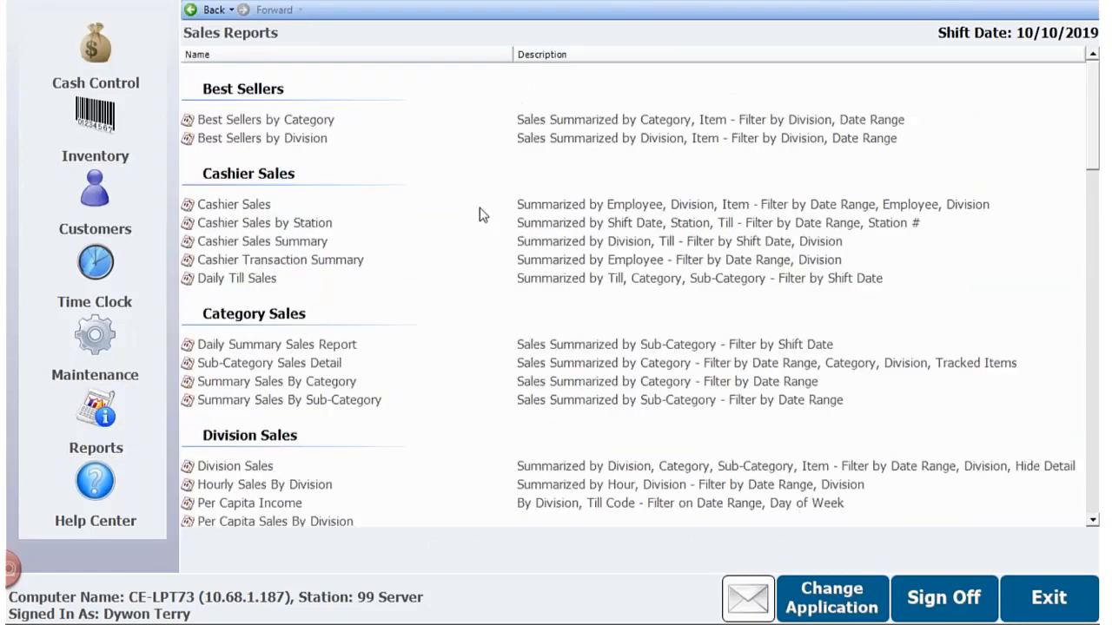
pyautogui.scroll(-4, 480, 207)
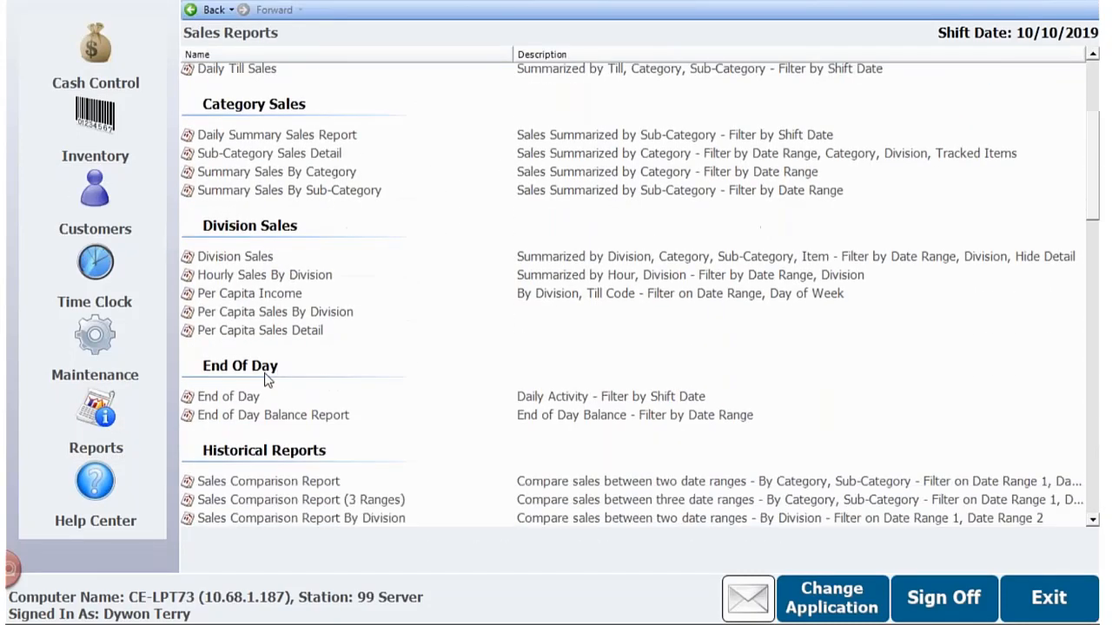
pyautogui.doubleClick(226, 397)
pyautogui.click(358, 362)
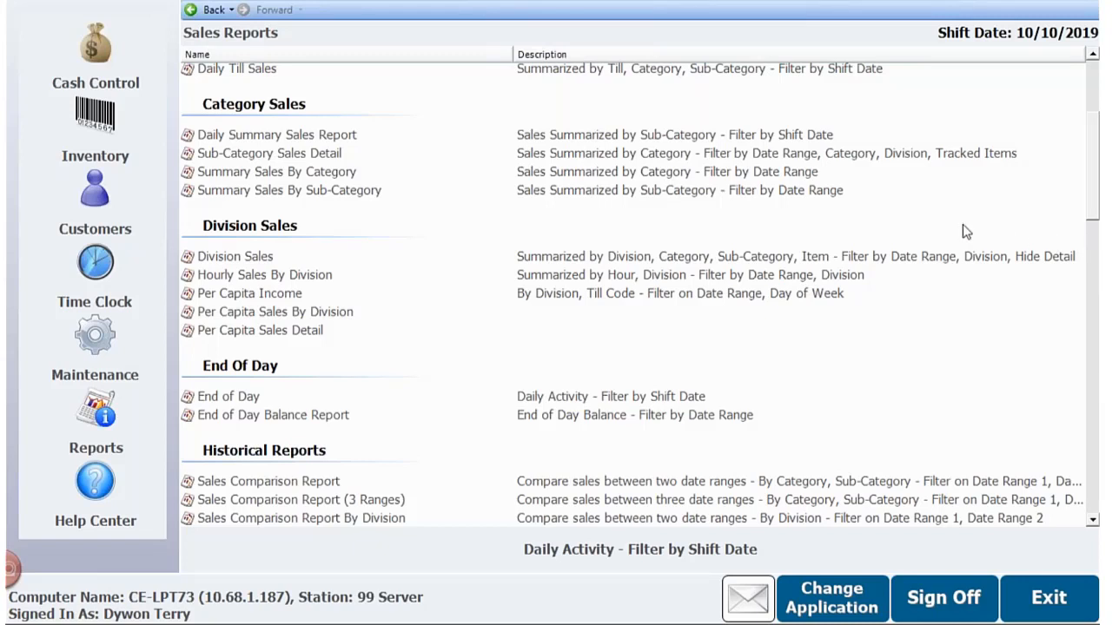
pyautogui.click(893, 189)
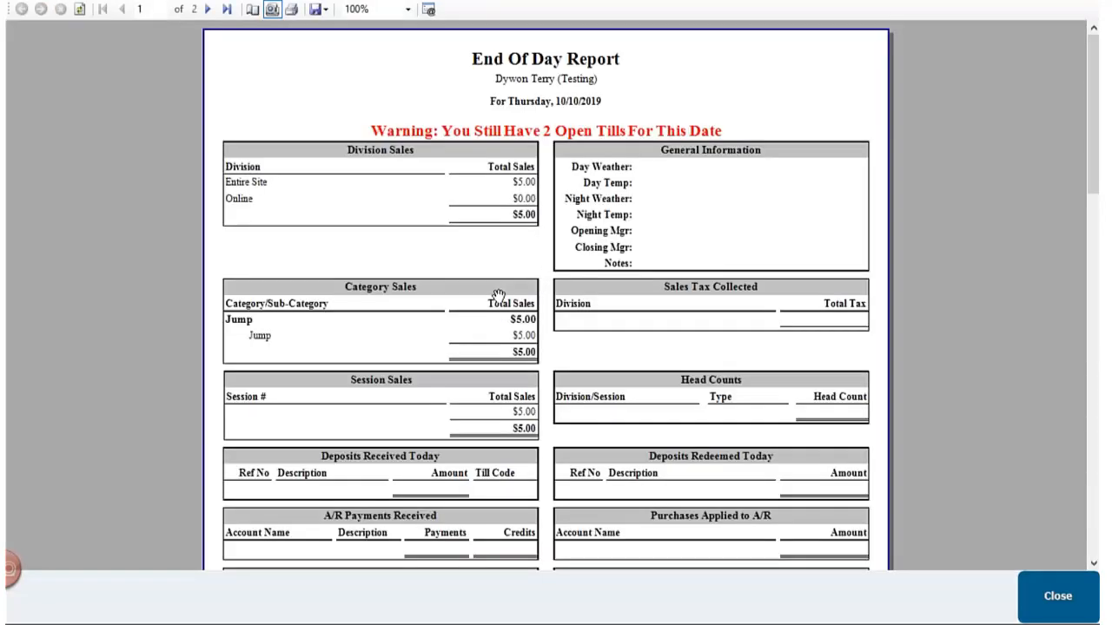
pyautogui.scroll(-6, 508, 276)
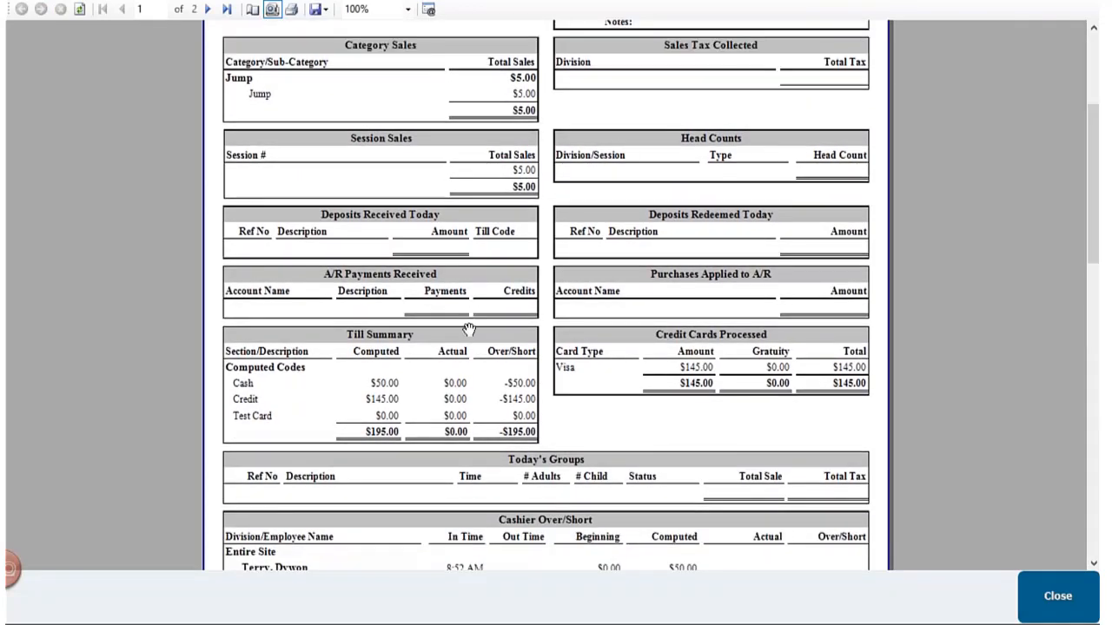
pyautogui.scroll(-3, 465, 326)
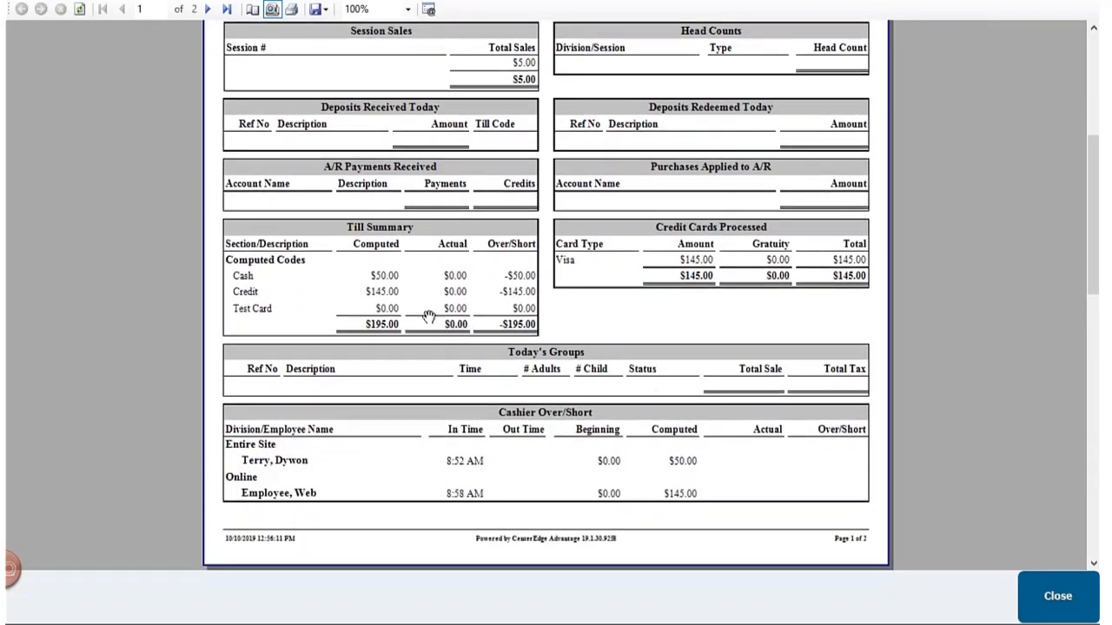
pyautogui.scroll(5, 425, 317)
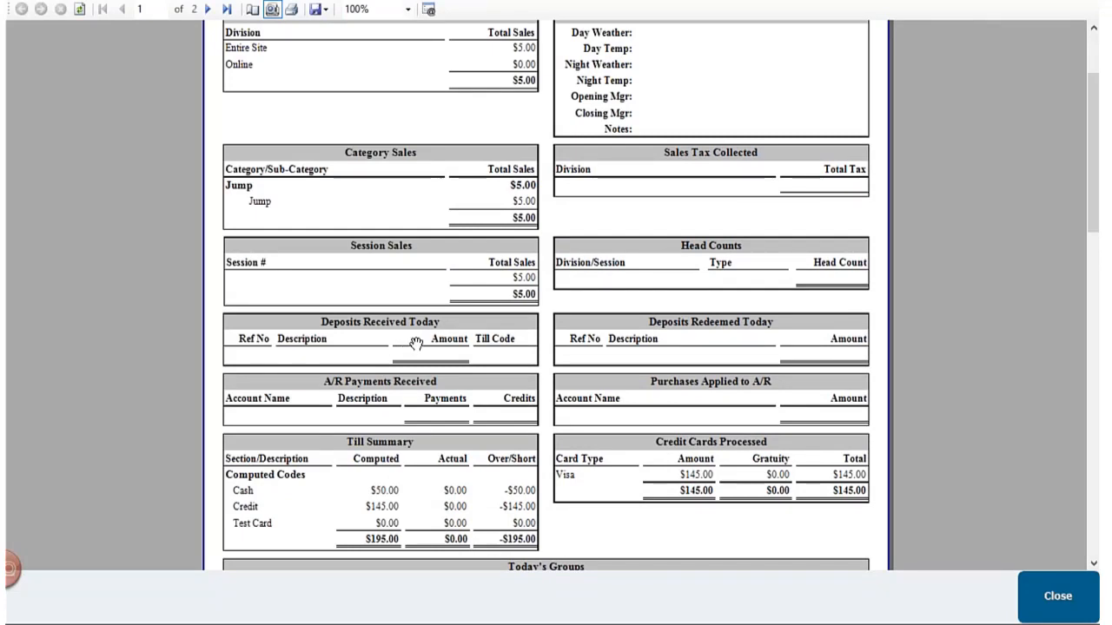
# - Examine both pages of the End of Day report, comparing division sales, till summary, credit cards processed, and player card transactions and value added
pyautogui.scroll(2, 416, 344)
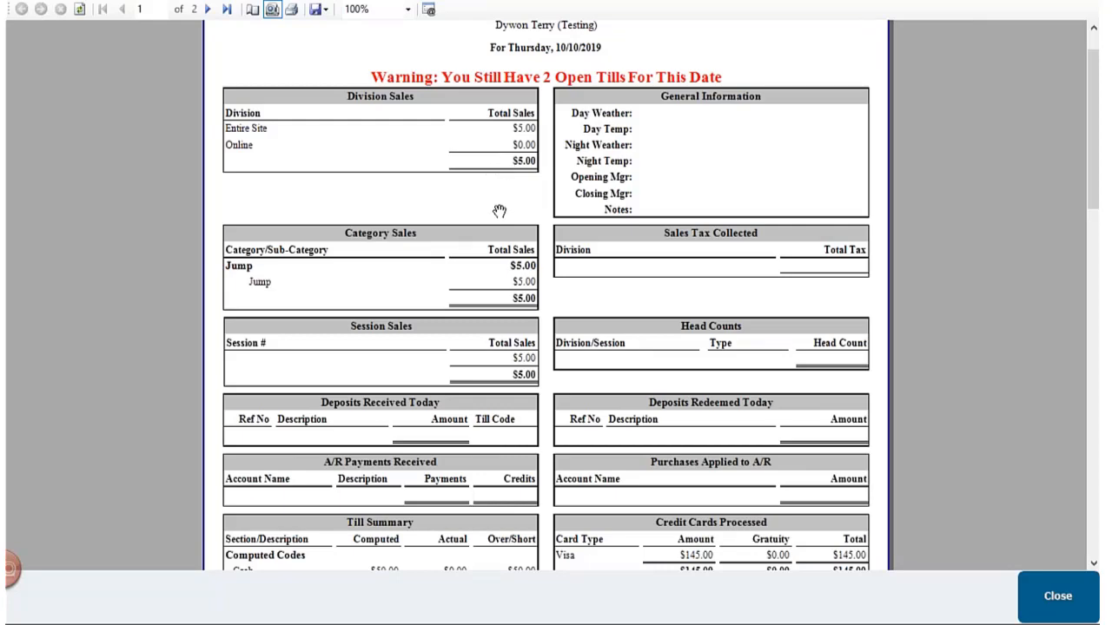
pyautogui.scroll(-9, 491, 235)
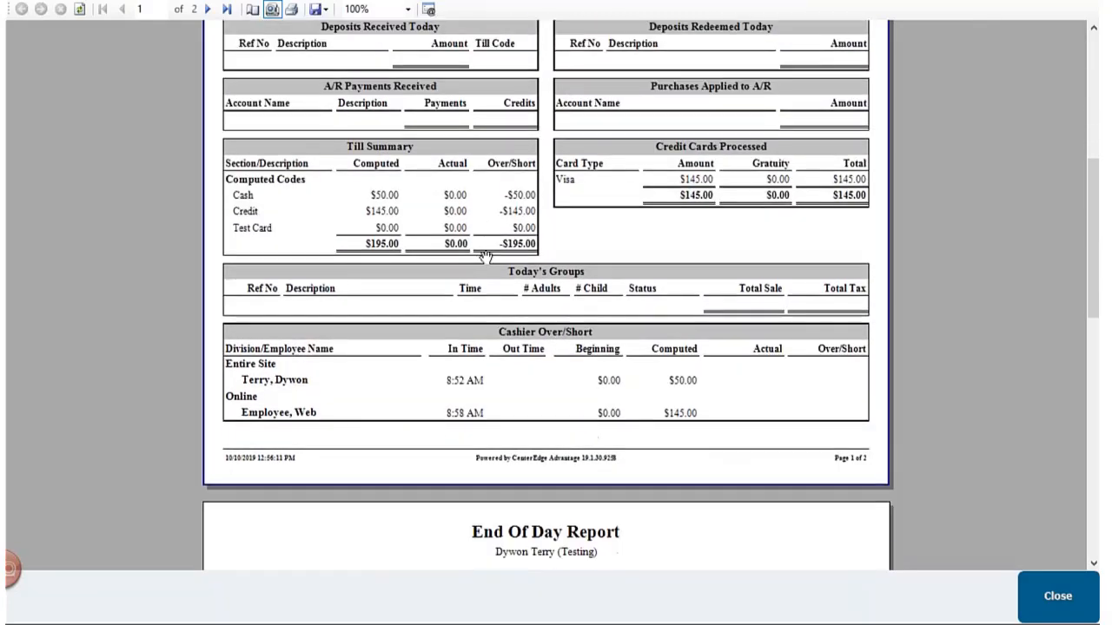
pyautogui.scroll(-8, 497, 259)
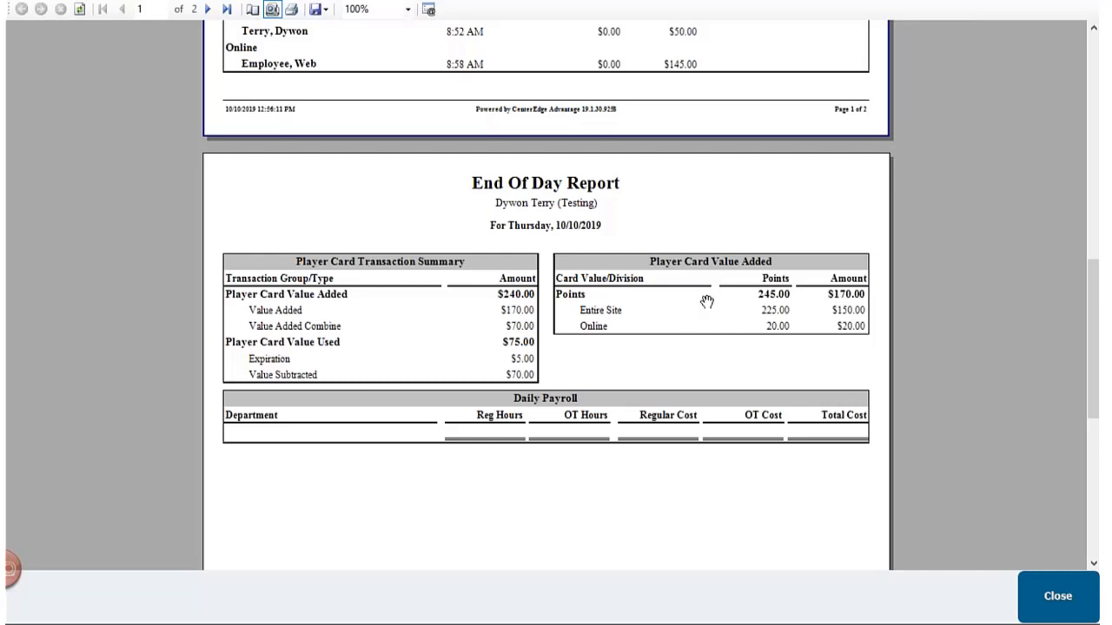
pyautogui.scroll(4, 739, 318)
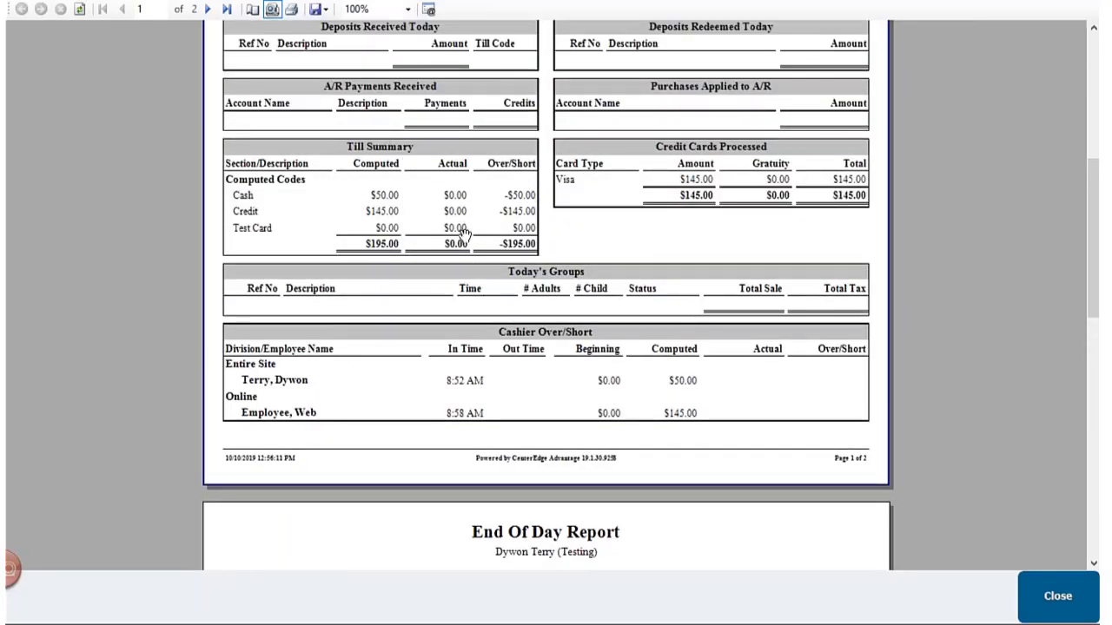
pyautogui.scroll(1, 463, 234)
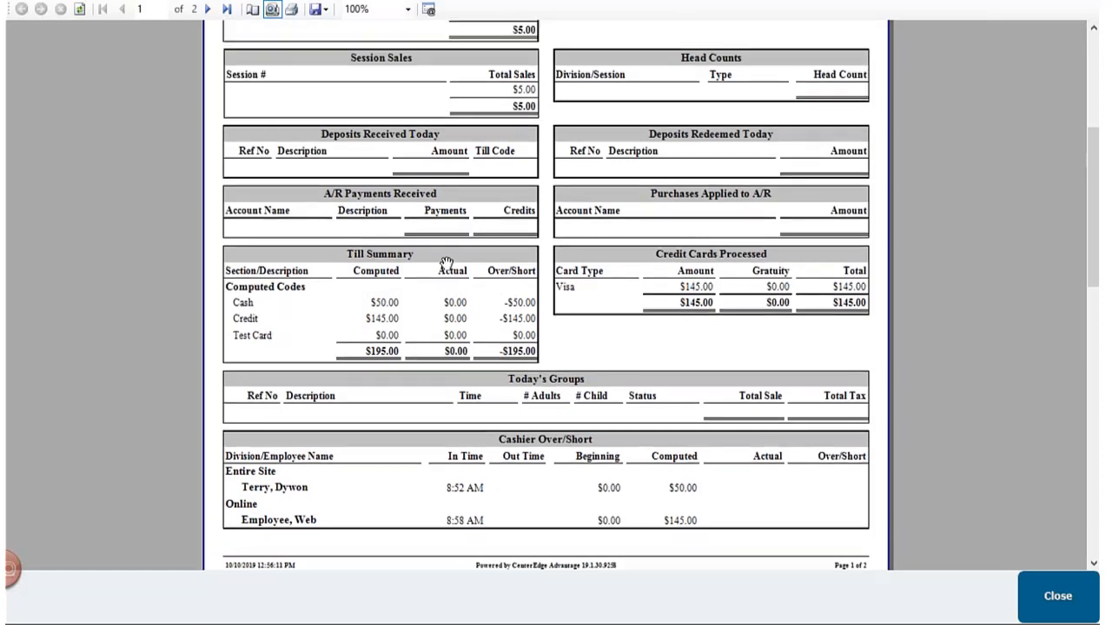
pyautogui.scroll(1, 446, 262)
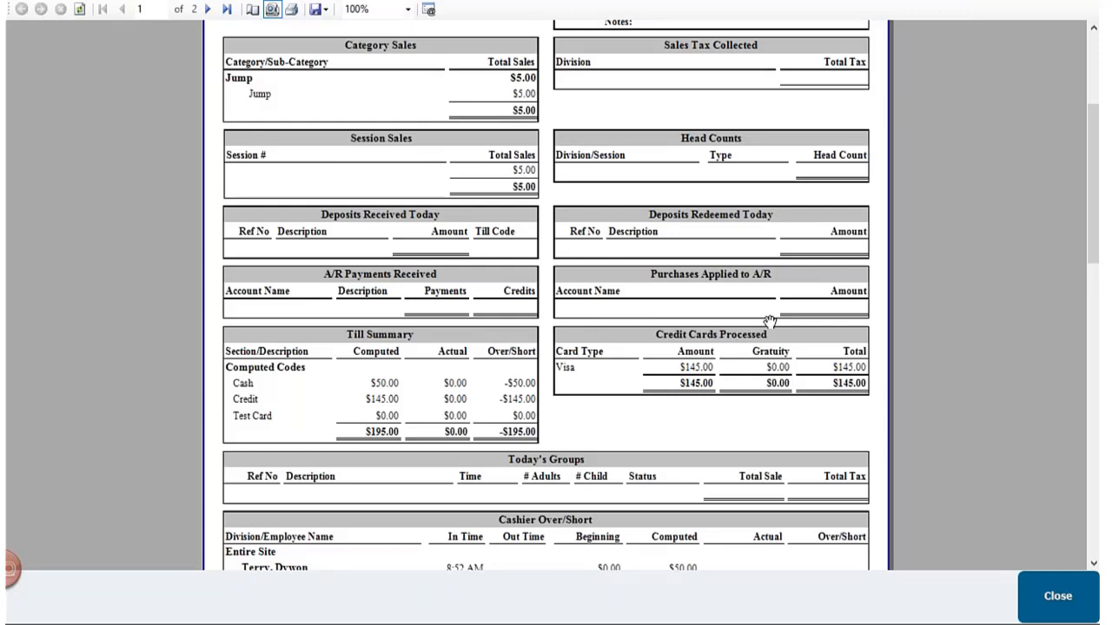
pyautogui.scroll(-2, 521, 330)
pyautogui.scroll(-10, 410, 366)
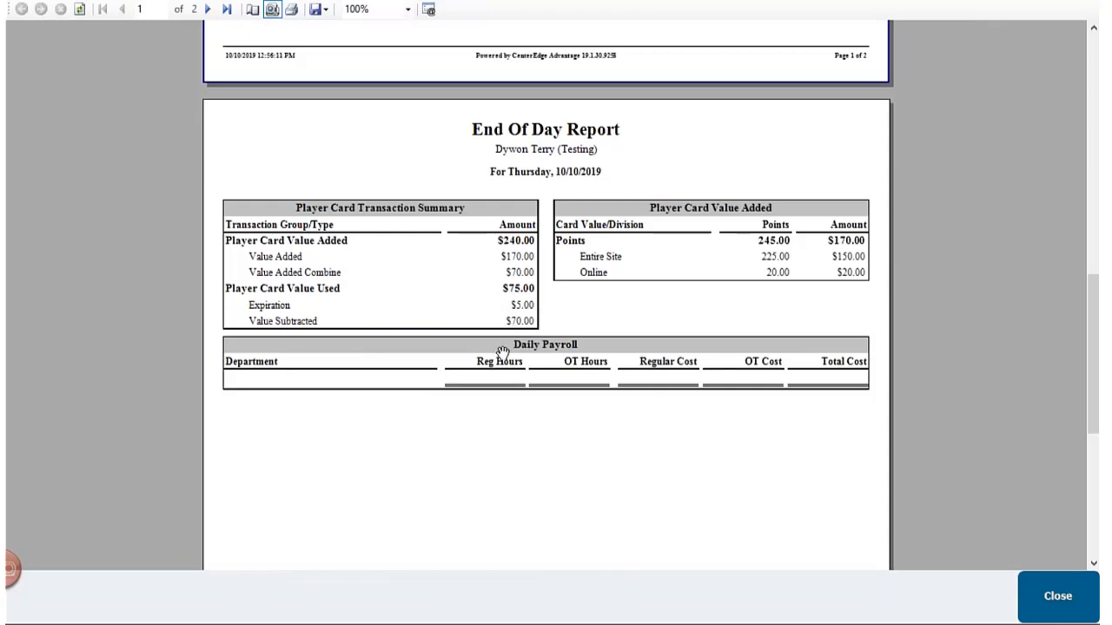
pyautogui.scroll(3, 543, 347)
pyautogui.scroll(12, 551, 391)
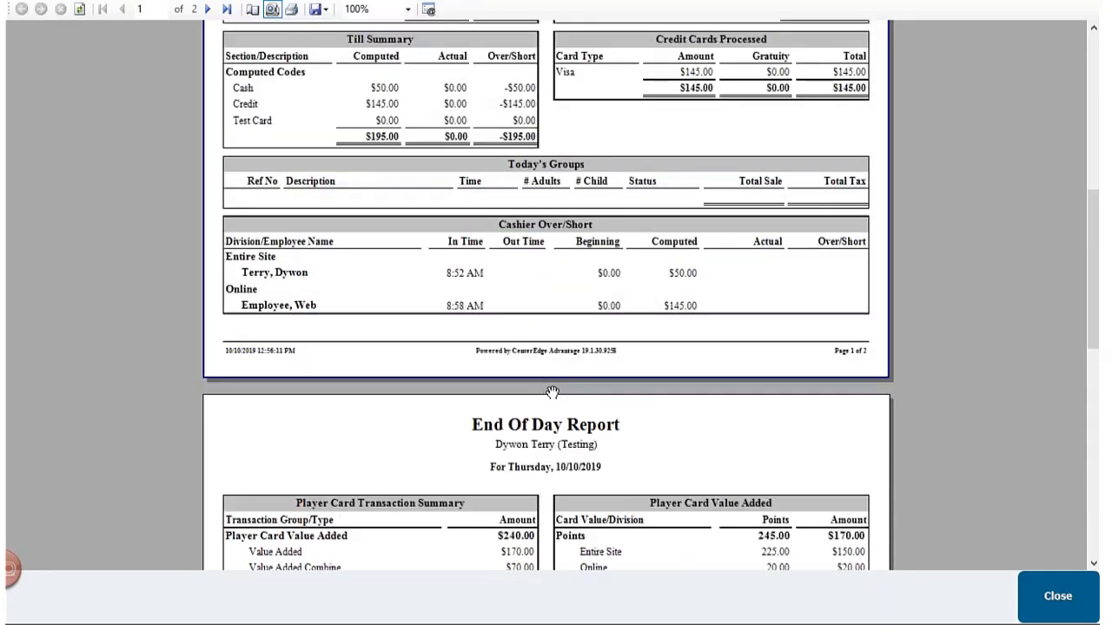
pyautogui.scroll(1, 505, 365)
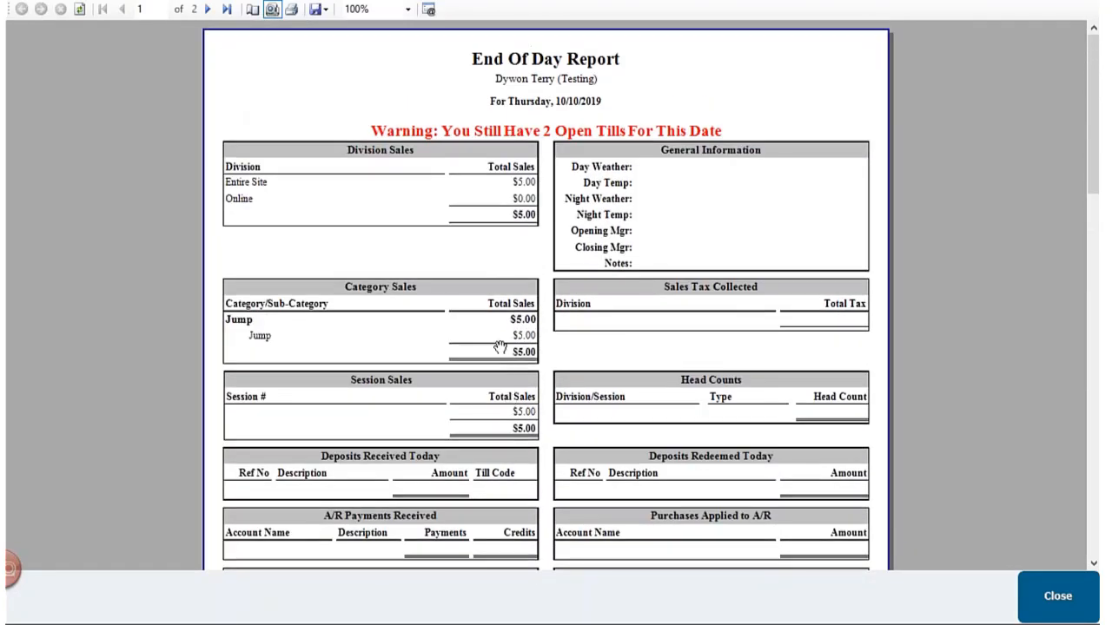
pyautogui.scroll(-2, 486, 337)
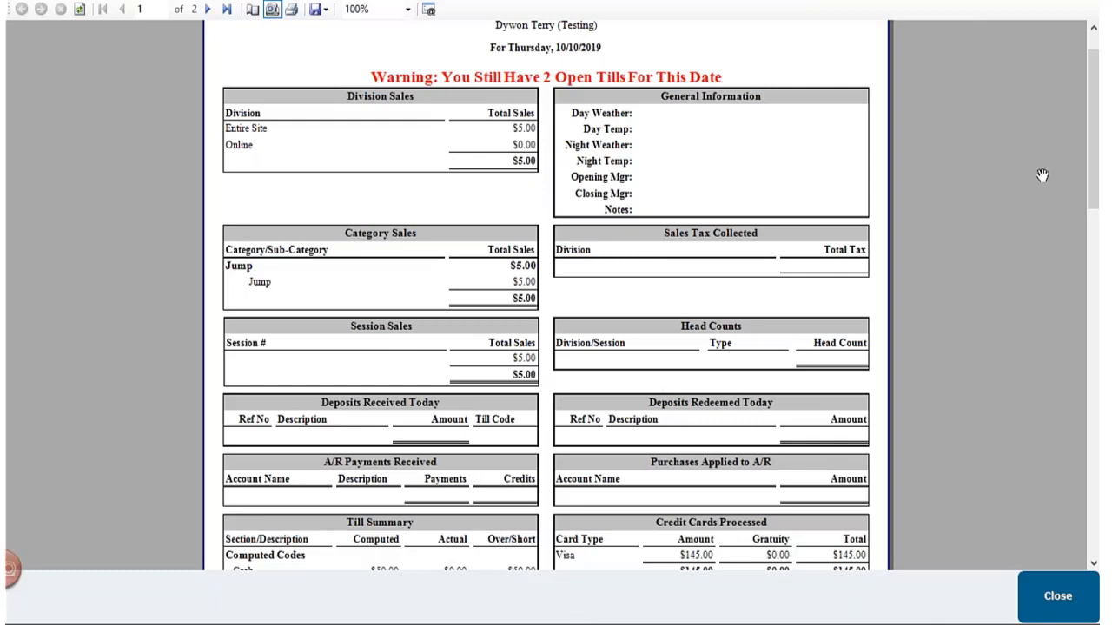
pyautogui.scroll(2, 1087, 137)
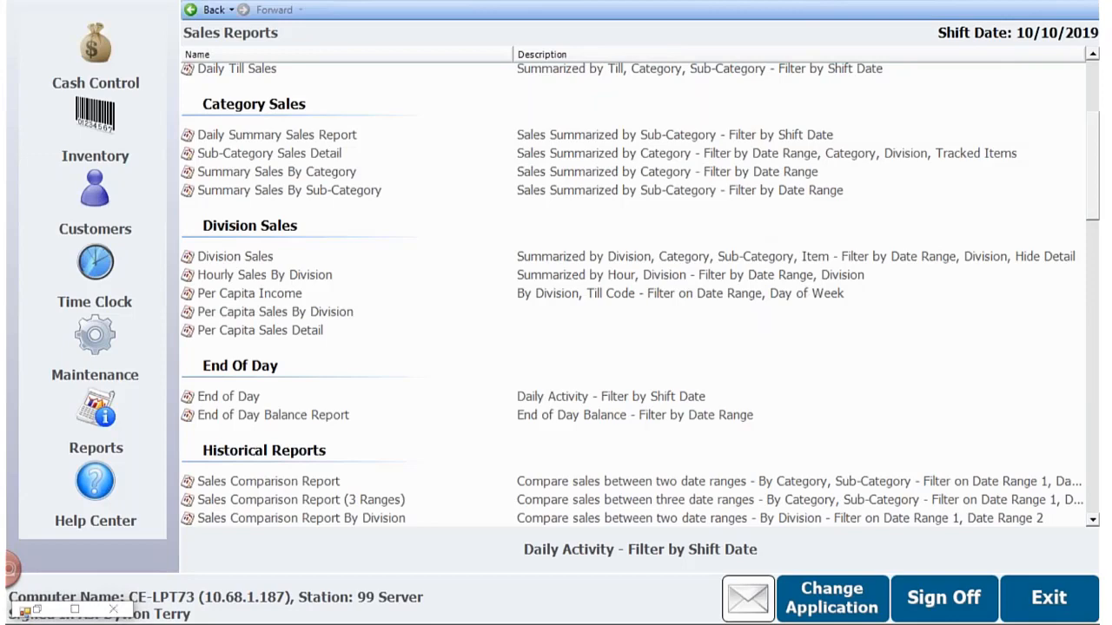
# - Switch to the point-of-sale application and exit it, and close the End of Day report together with its parameters
pyautogui.hotkey('alt', 'Tab')
pyautogui.click(950, 594)
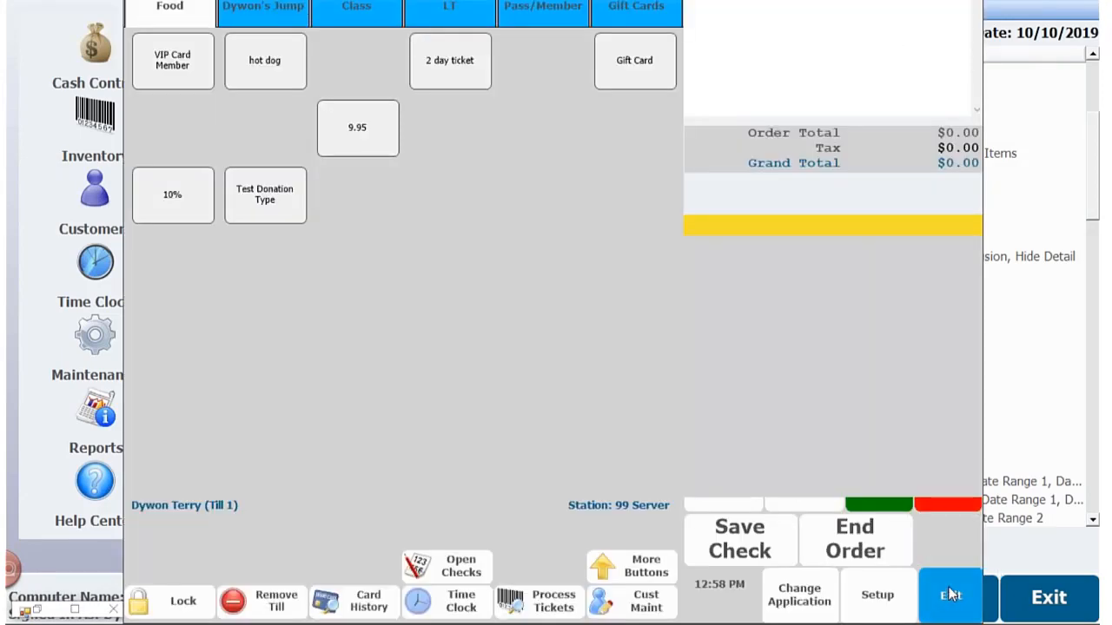
pyautogui.click(433, 357)
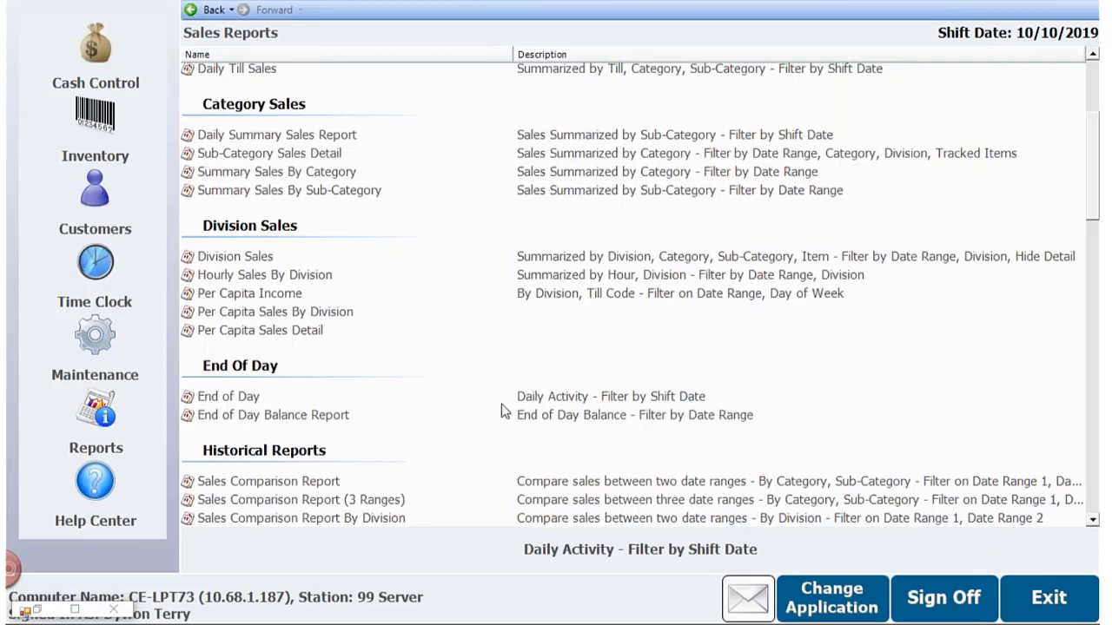
pyautogui.click(115, 609)
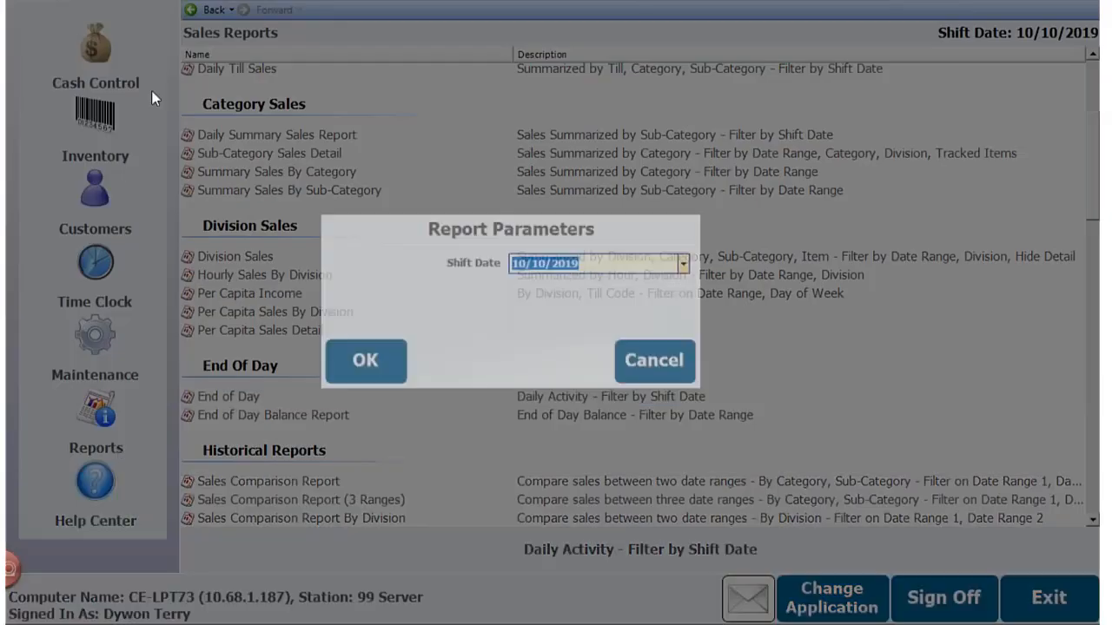
pyautogui.click(657, 363)
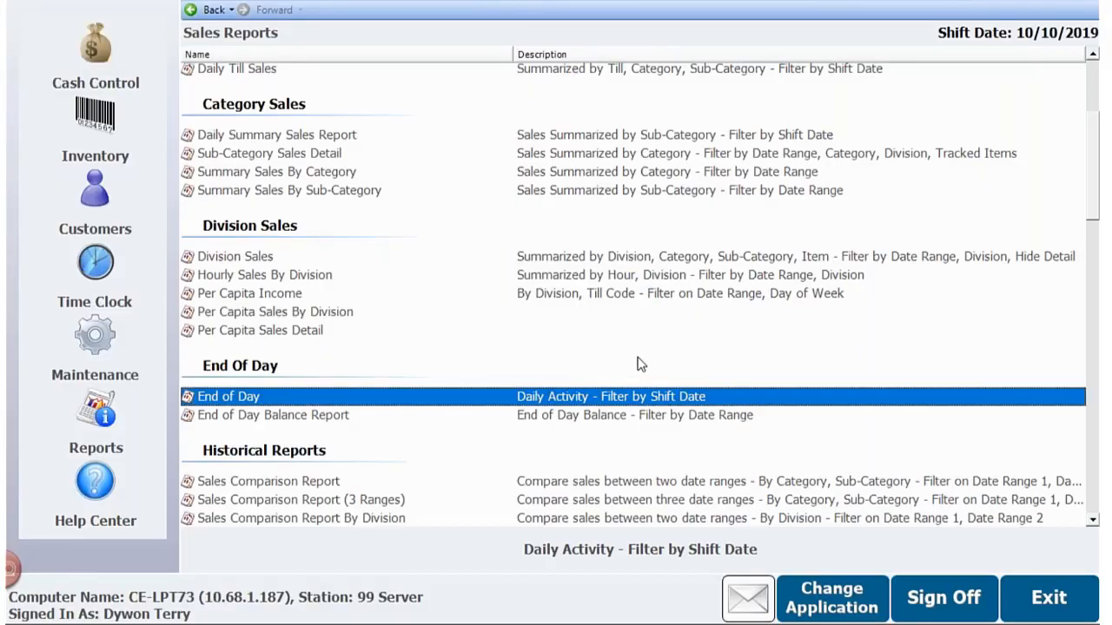